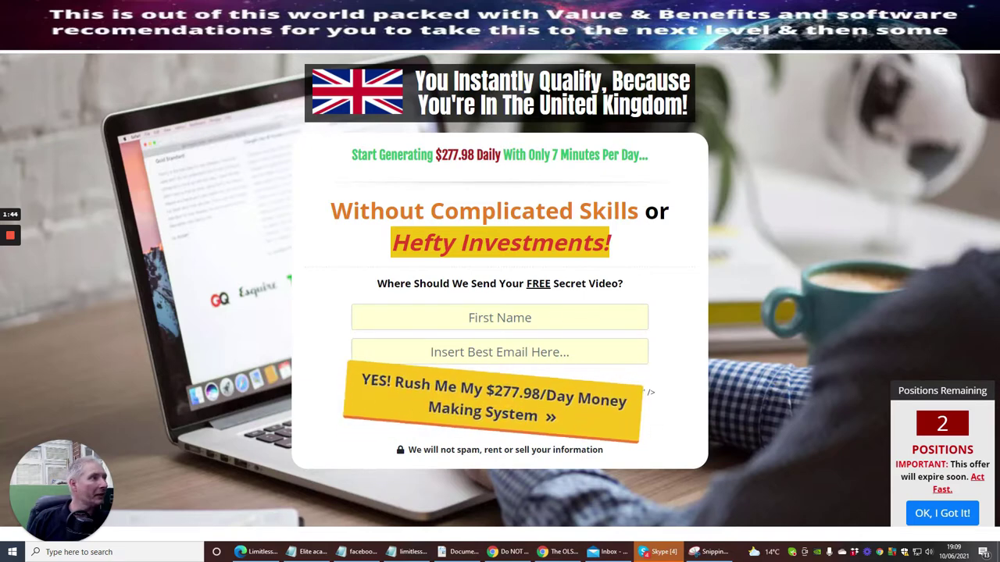
Switch to AWeber in a new browser tab and create a landing page from the Build From Scratch template
{"action": "key", "text": "ctrl+t"}
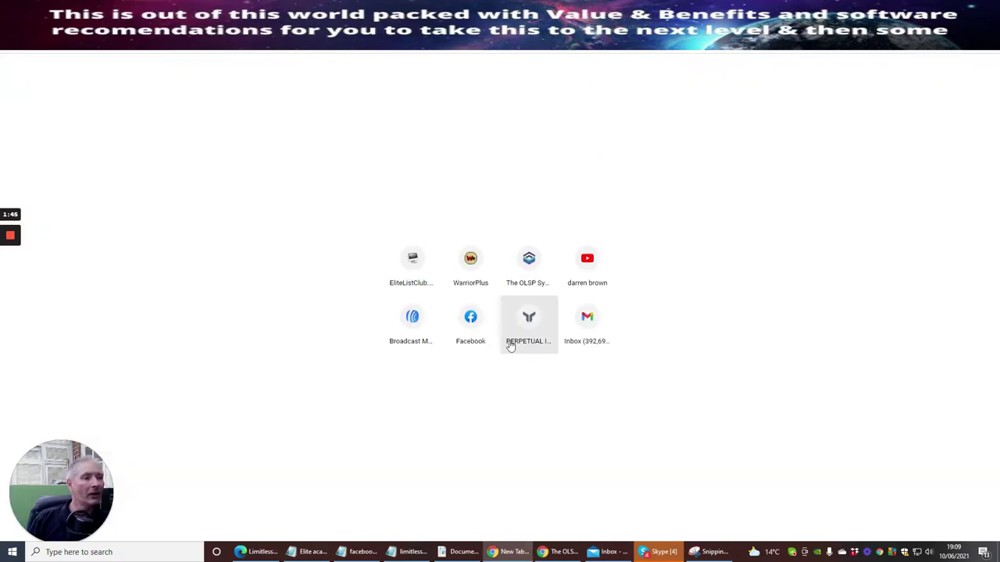
{"action": "left_click", "coordinate": [412, 319]}
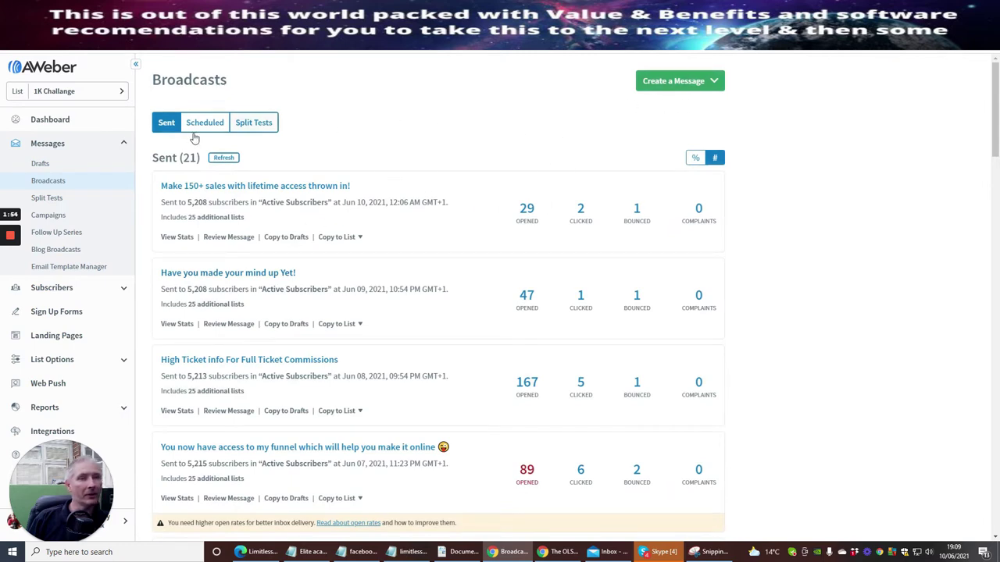
{"action": "left_click", "coordinate": [55, 339]}
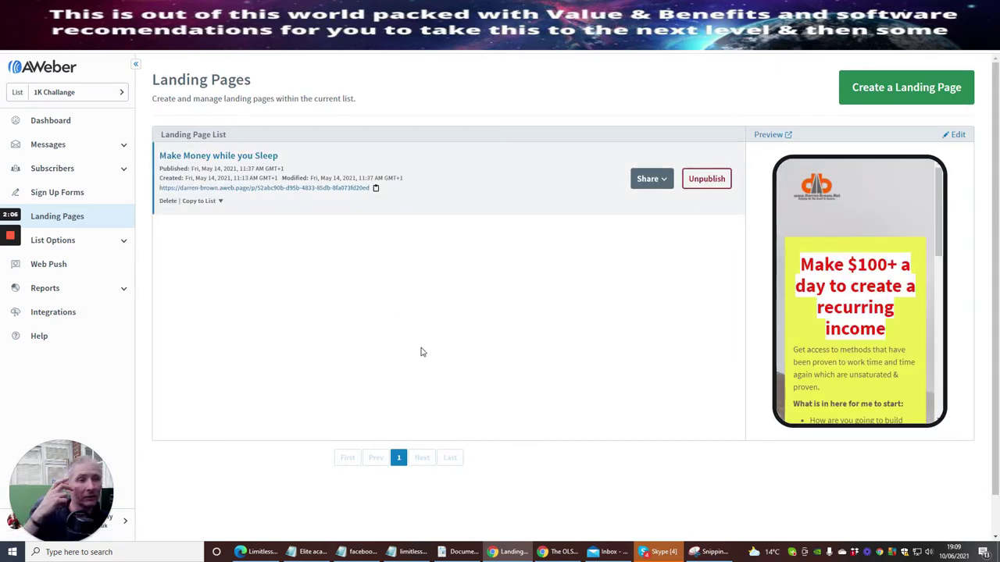
{"action": "left_click", "coordinate": [899, 86]}
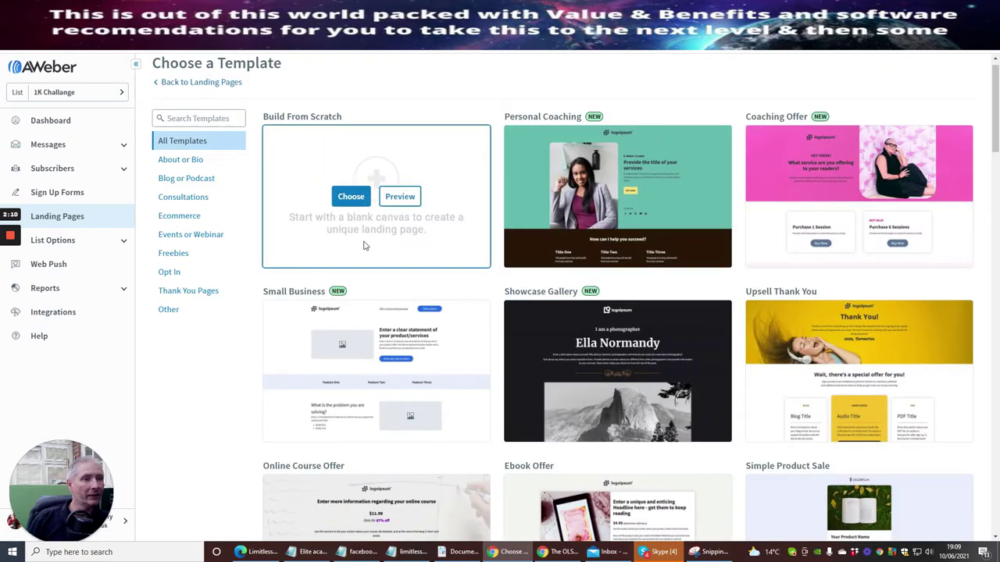
{"action": "left_click", "coordinate": [348, 196]}
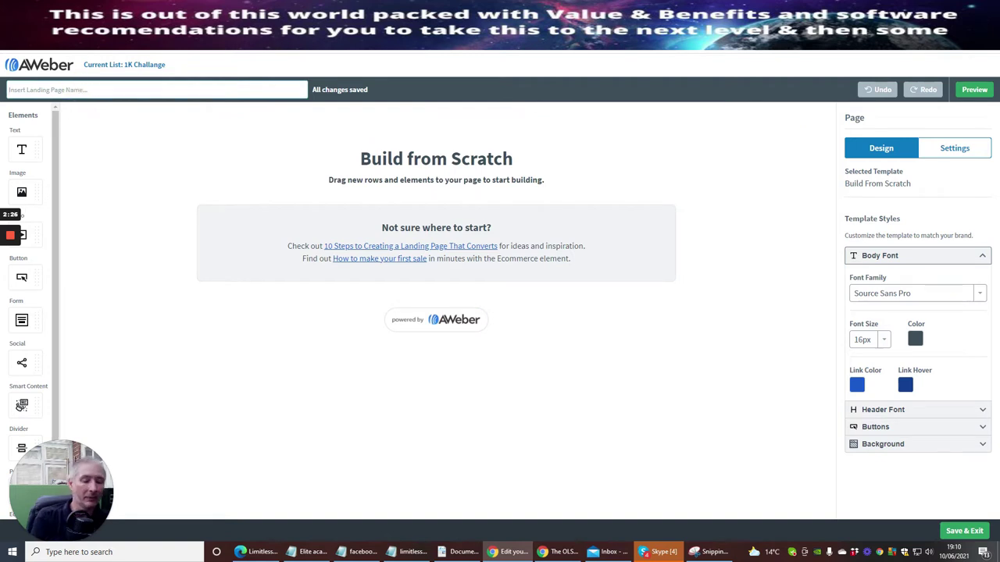
Name the landing page "high convertor funnel"
{"action": "type", "text": "high c"}
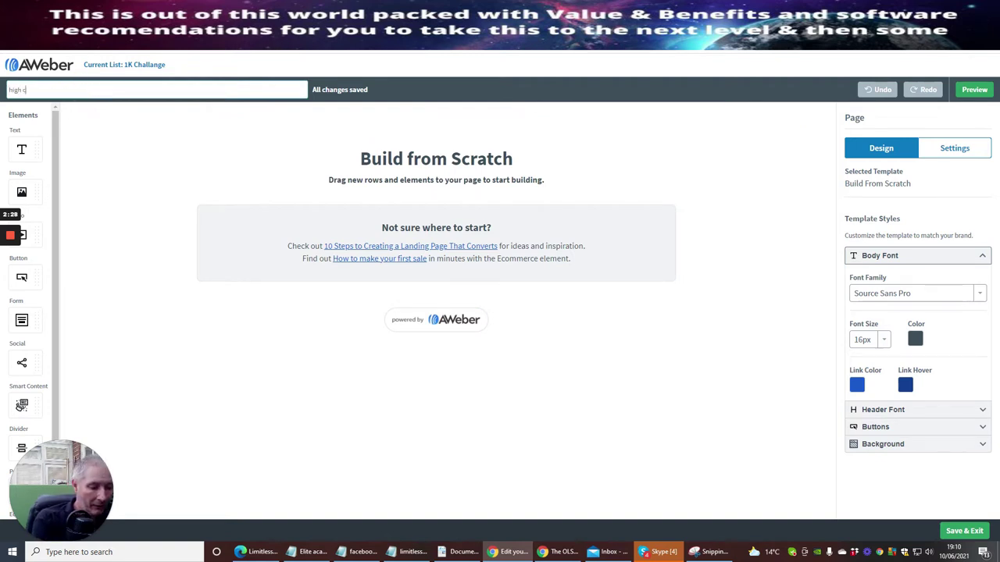
{"action": "type", "text": "onvertor f"}
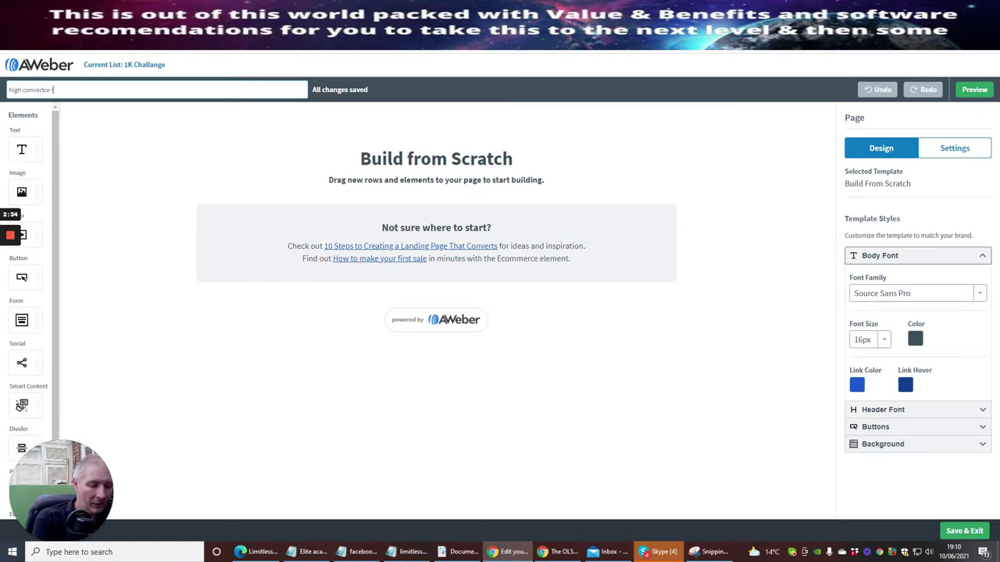
{"action": "type", "text": "unnel"}
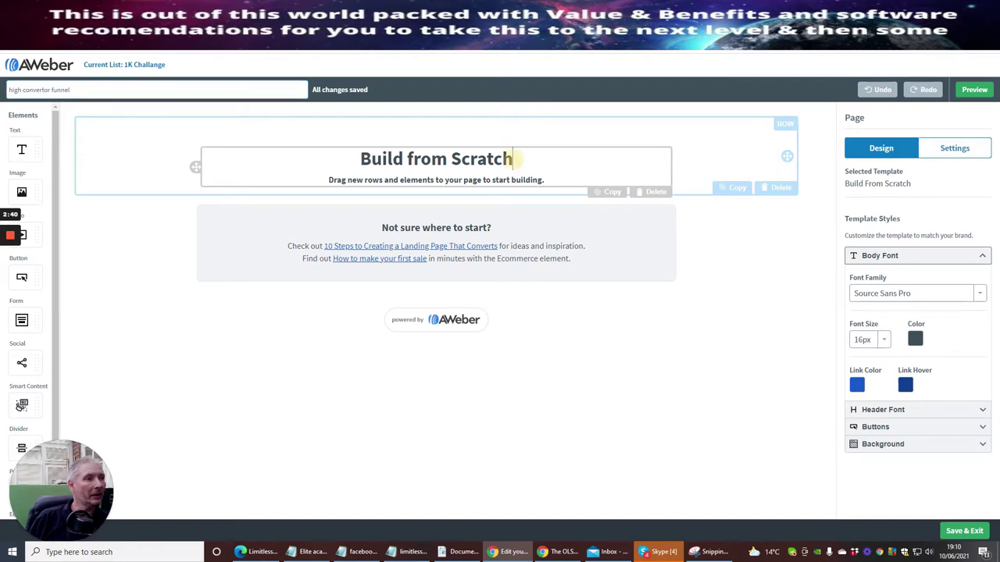
Switch to the limitless notes in Notepad and copy the opening passage from "You Have just stumbled" through "business model for good!"
{"action": "left_click", "coordinate": [511, 159]}
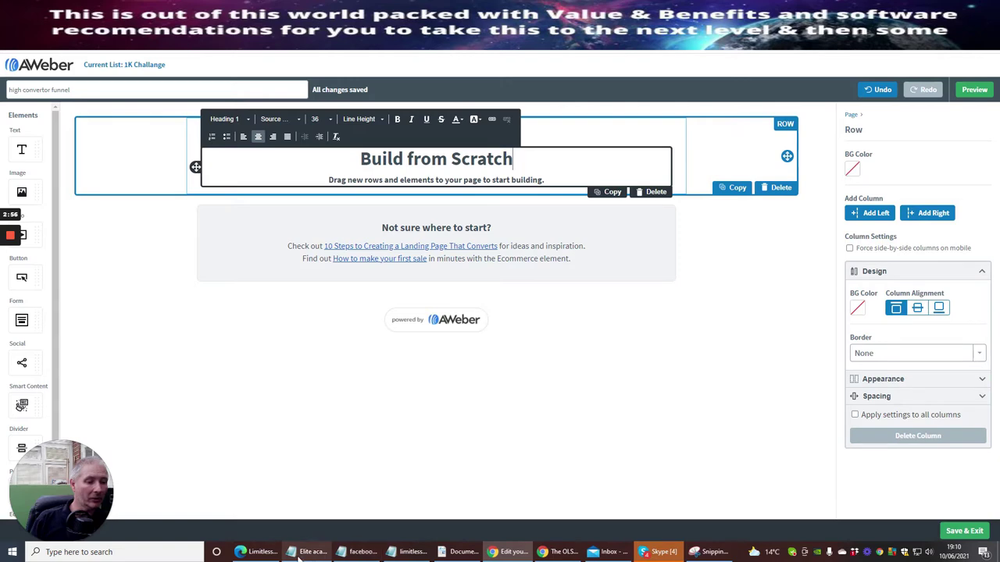
{"action": "mouse_move", "coordinate": [307, 555]}
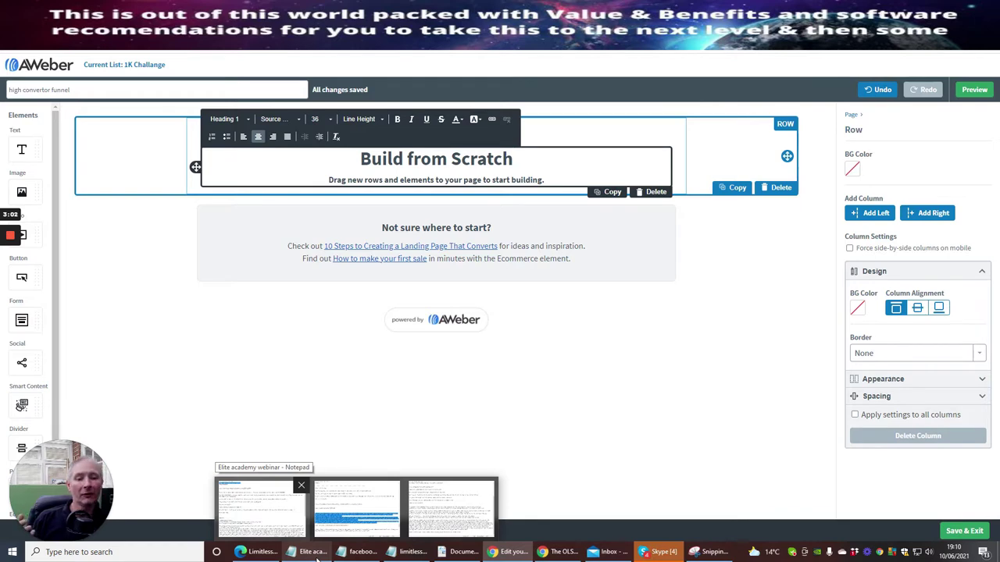
{"action": "left_click", "coordinate": [408, 551]}
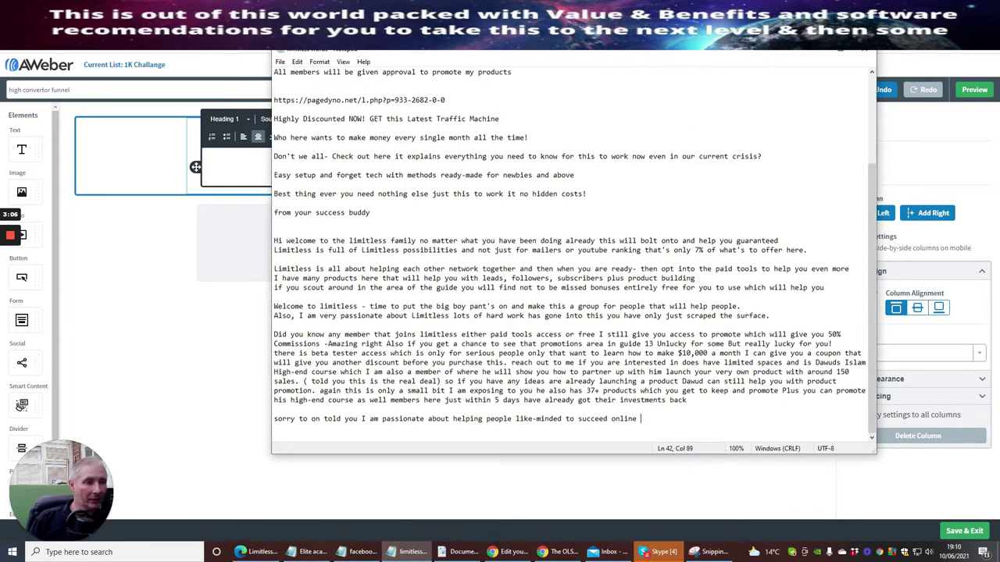
{"action": "scroll", "coordinate": [575, 257], "scroll_direction": "up", "scroll_amount": 5}
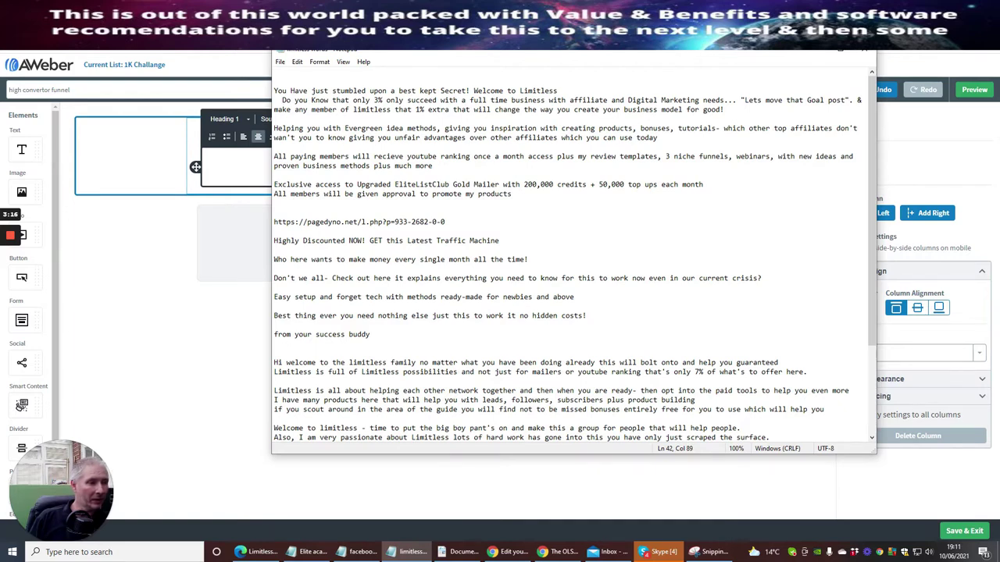
{"action": "scroll", "coordinate": [574, 258], "scroll_direction": "down", "scroll_amount": 3}
{"action": "scroll", "coordinate": [574, 258], "scroll_direction": "up", "scroll_amount": 3}
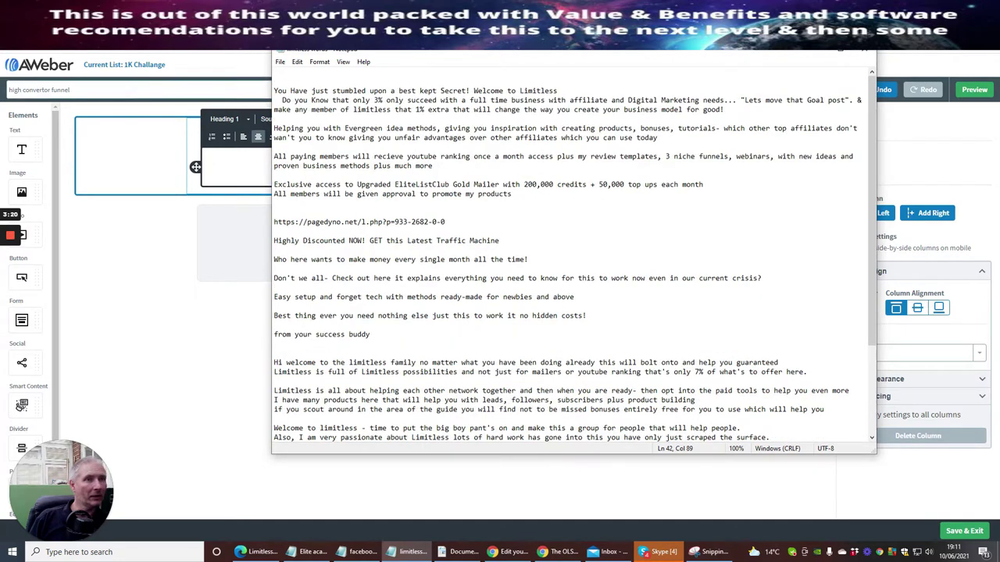
{"action": "left_click_drag", "start_coordinate": [273, 91], "coordinate": [770, 113]}
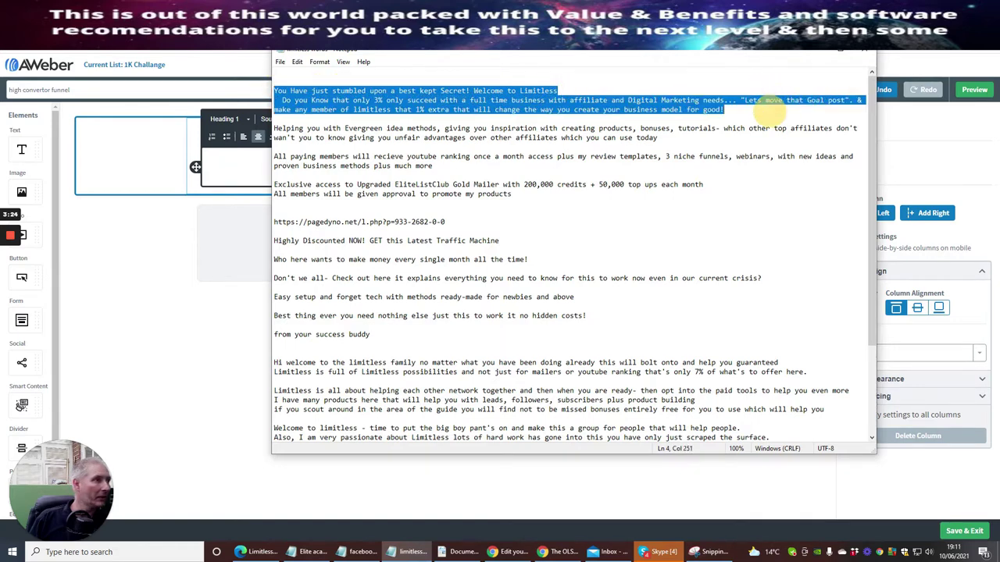
{"action": "right_click", "coordinate": [667, 102]}
{"action": "left_click", "coordinate": [674, 137]}
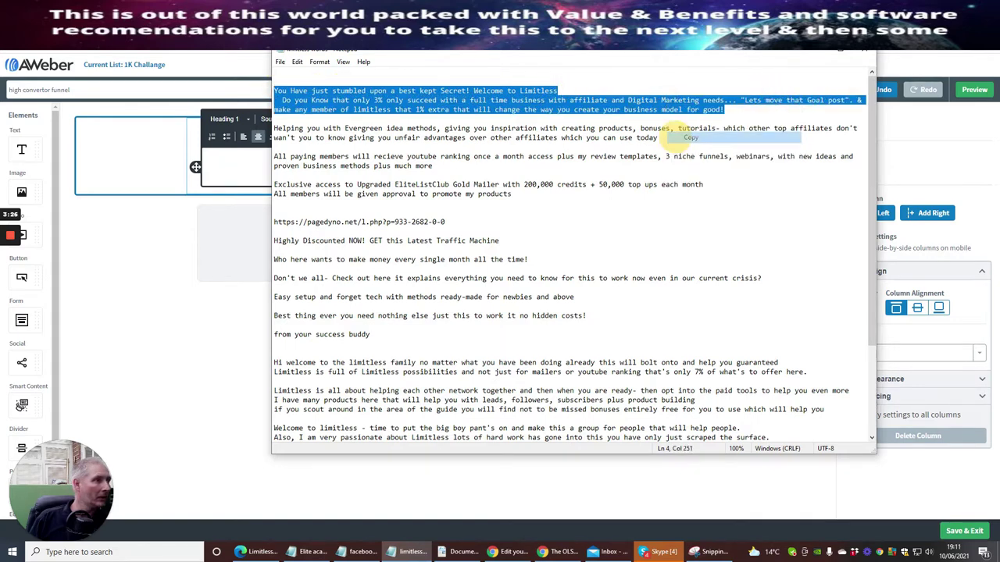
Back in the AWeber page editor, replace the "Drag new rows and elements" line under the main heading with the copied passage
{"action": "left_click", "coordinate": [218, 165]}
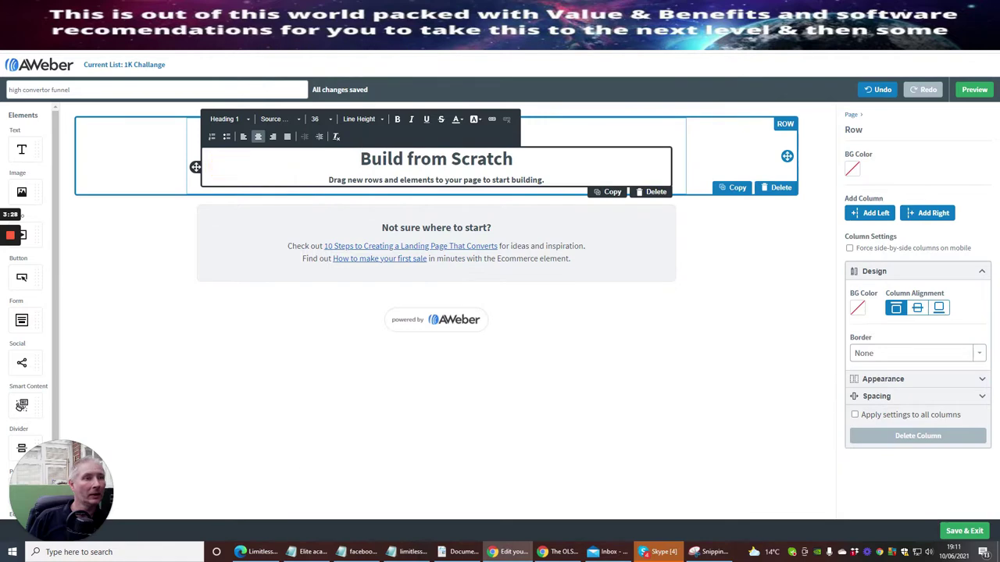
{"action": "left_click_drag", "start_coordinate": [328, 180], "coordinate": [556, 178]}
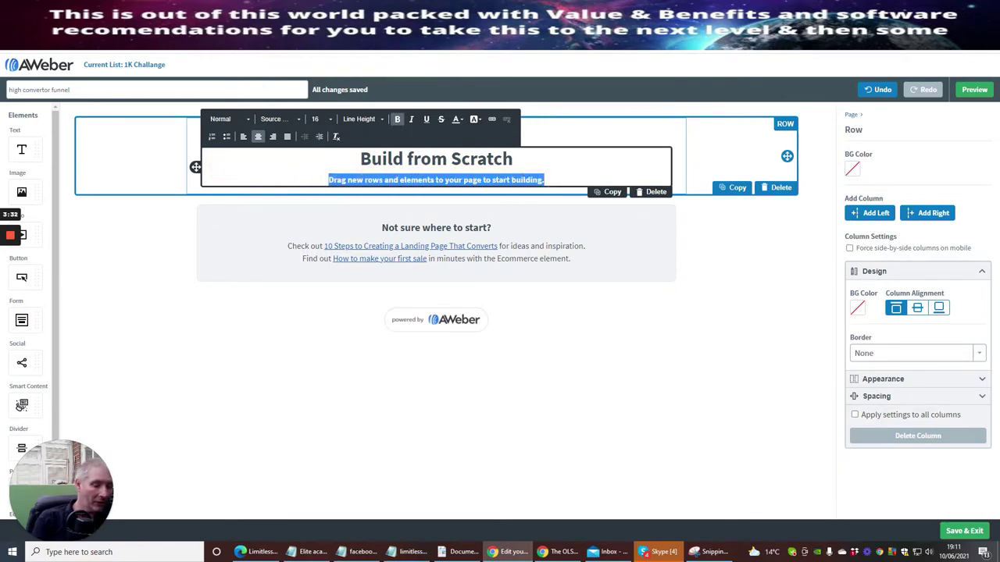
{"action": "key", "text": "ctrl+v"}
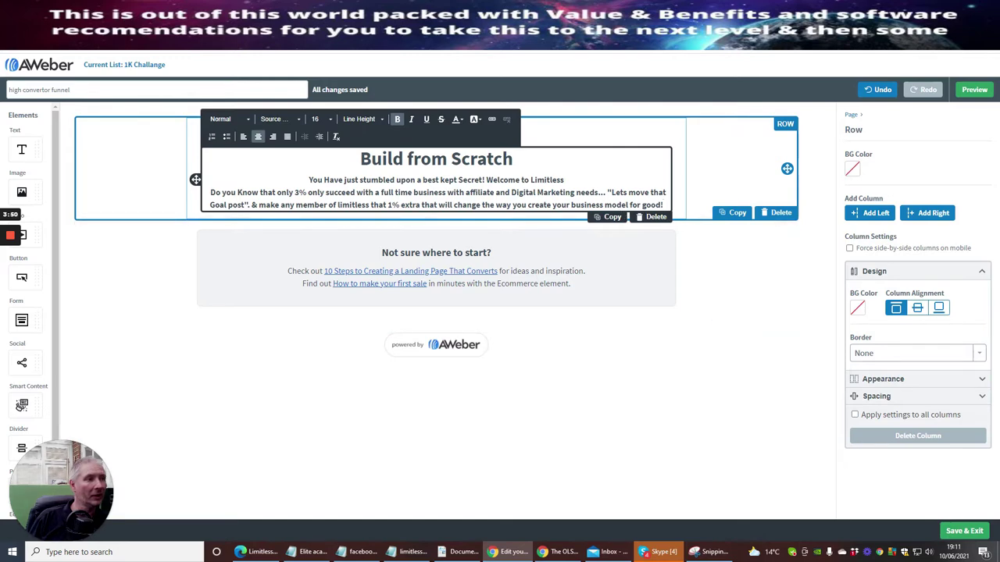
Replace the main heading "Build from Scratch" with "Access Instant approval for Limitless Funnel"
{"action": "left_click", "coordinate": [513, 158]}
{"action": "key", "text": "BackSpace"}
{"action": "key", "text": "BackSpace"}
{"action": "key", "text": "BackSpace"}
{"action": "key", "text": "BackSpace"}
{"action": "key", "text": "BackSpace"}
{"action": "key", "text": "BackSpace"}
{"action": "key", "text": "BackSpace"}
{"action": "key", "text": "BackSpace"}
{"action": "key", "text": "BackSpace"}
{"action": "key", "text": "BackSpace"}
{"action": "key", "text": "BackSpace"}
{"action": "key", "text": "BackSpace"}
{"action": "key", "text": "BackSpace"}
{"action": "key", "text": "BackSpace"}
{"action": "key", "text": "BackSpace"}
{"action": "key", "text": "BackSpace"}
{"action": "key", "text": "BackSpace"}
{"action": "key", "text": "BackSpace"}
{"action": "type", "text": "Access"}
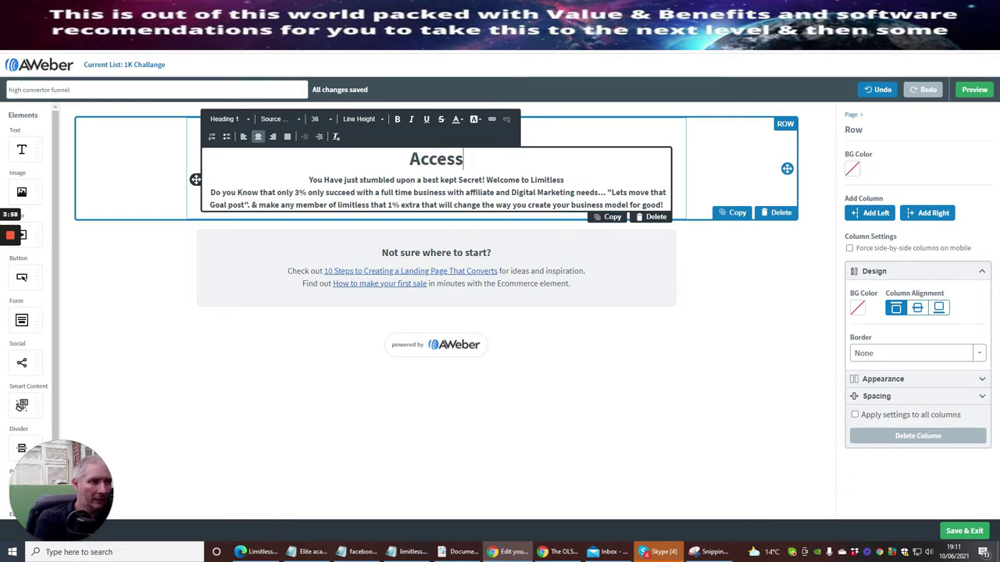
{"action": "type", "text": " Instant ap"}
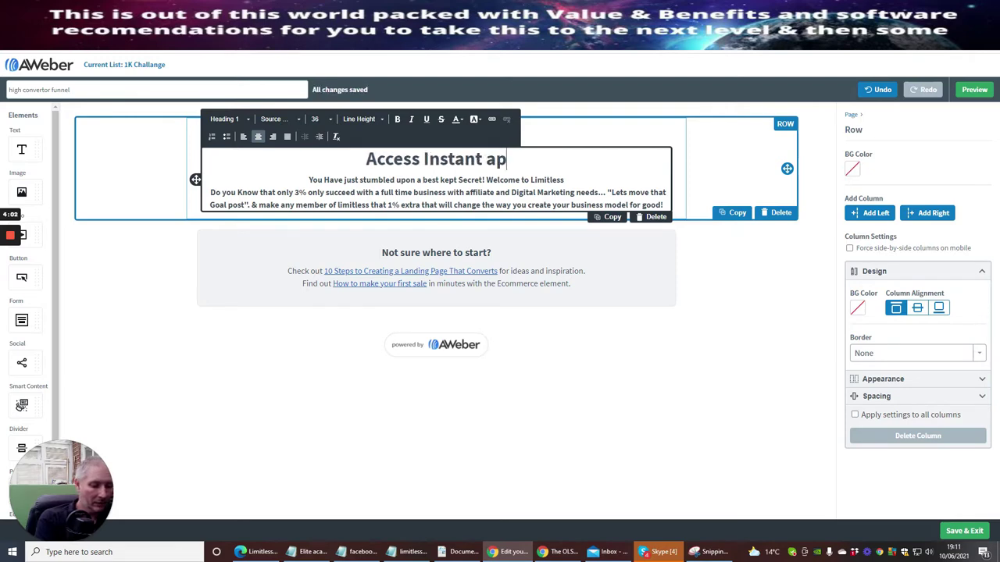
{"action": "type", "text": "proval"}
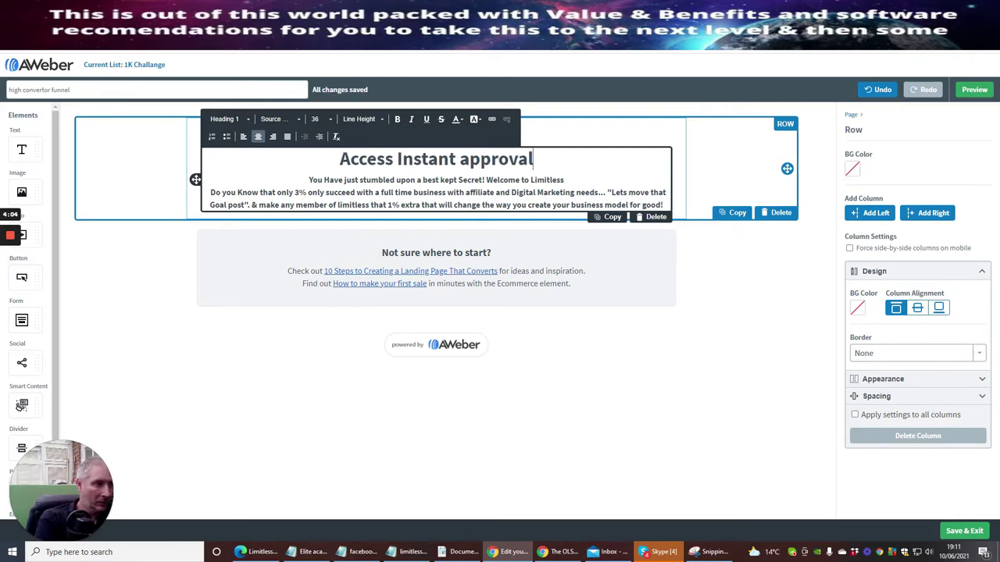
{"action": "type", "text": " for "}
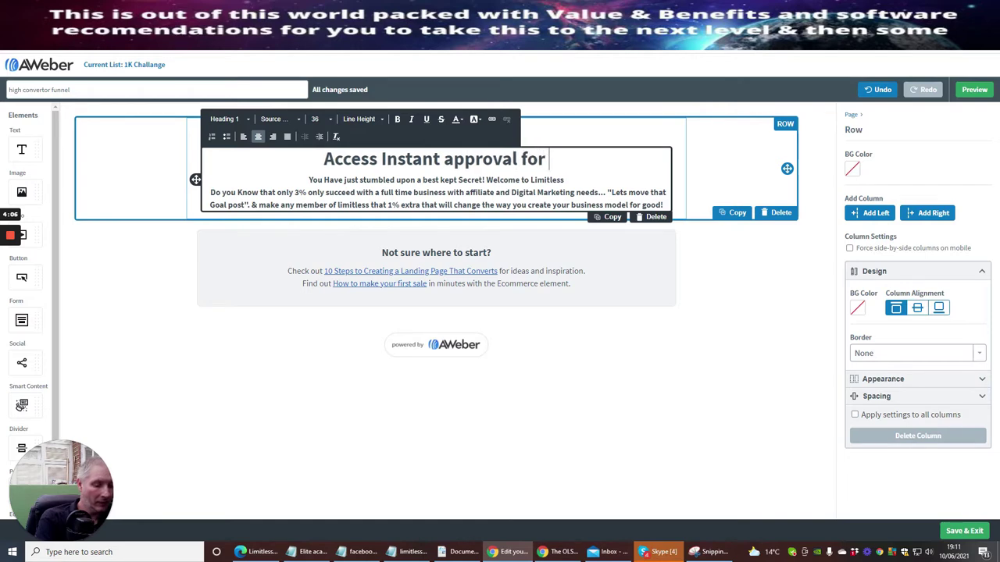
{"action": "type", "text": "Limit"}
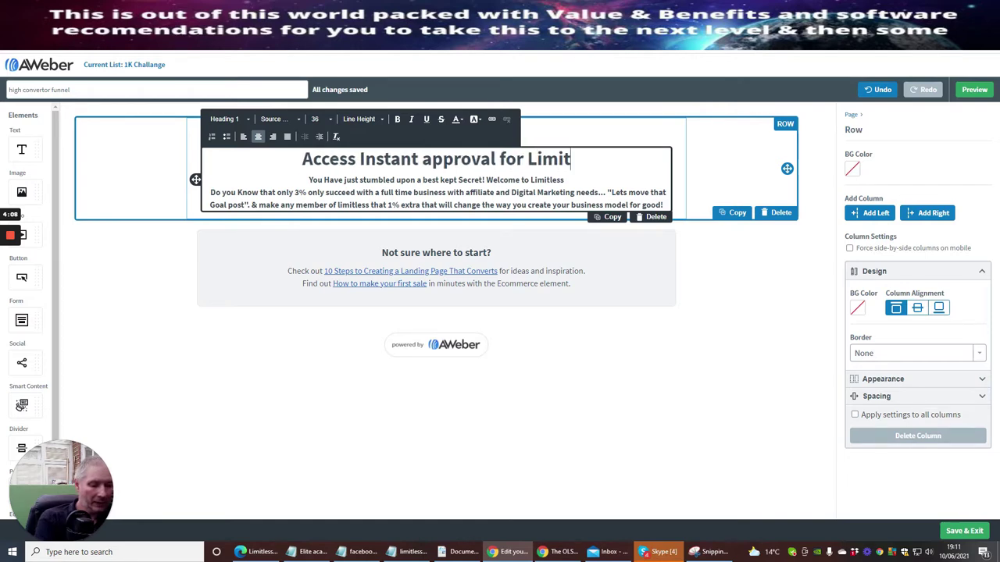
{"action": "type", "text": "less "}
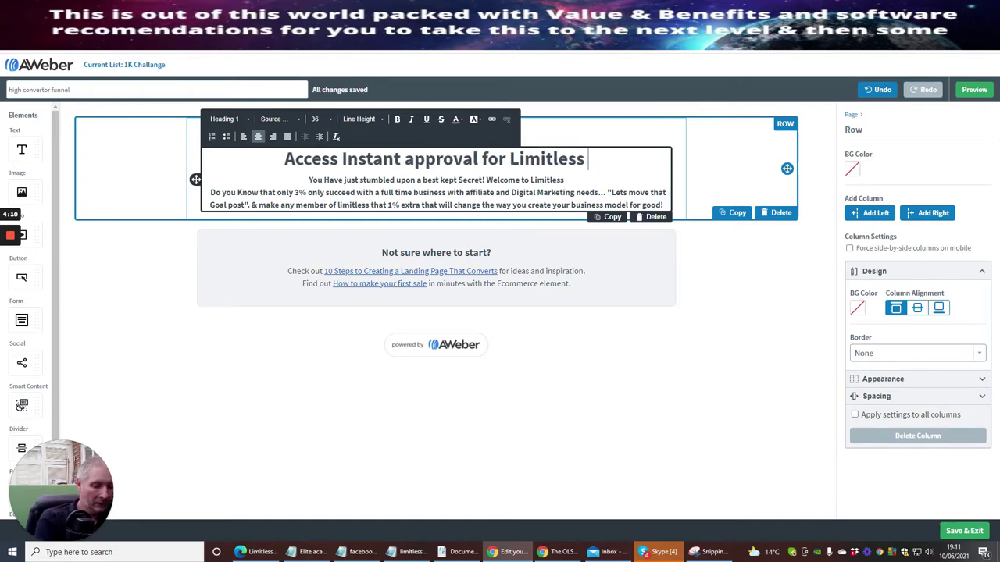
{"action": "type", "text": "Funnel"}
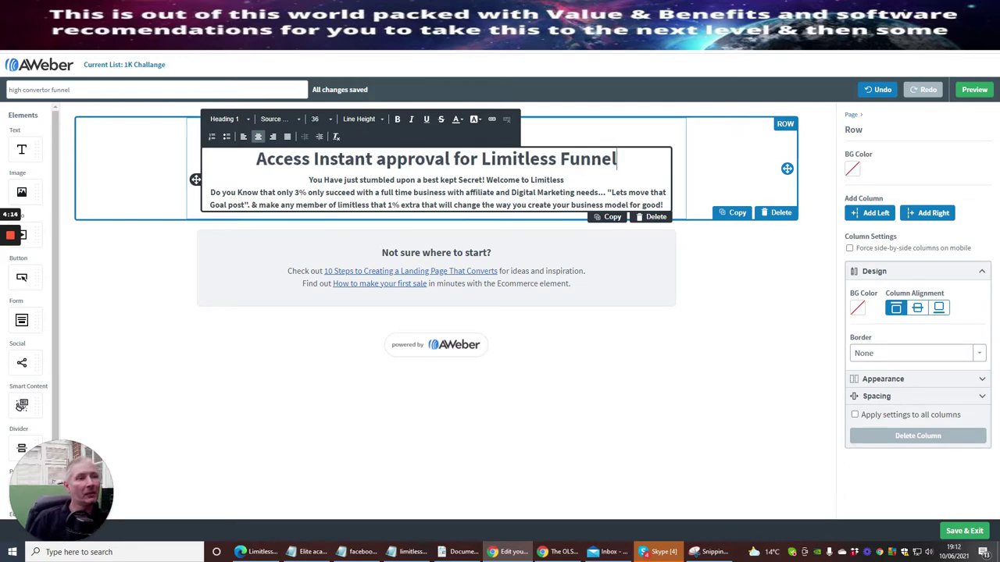
Capitalise "approval" in the main heading so that it reads "Access Instant Approval for Limitless Funnel"
{"action": "left_click", "coordinate": [386, 159]}
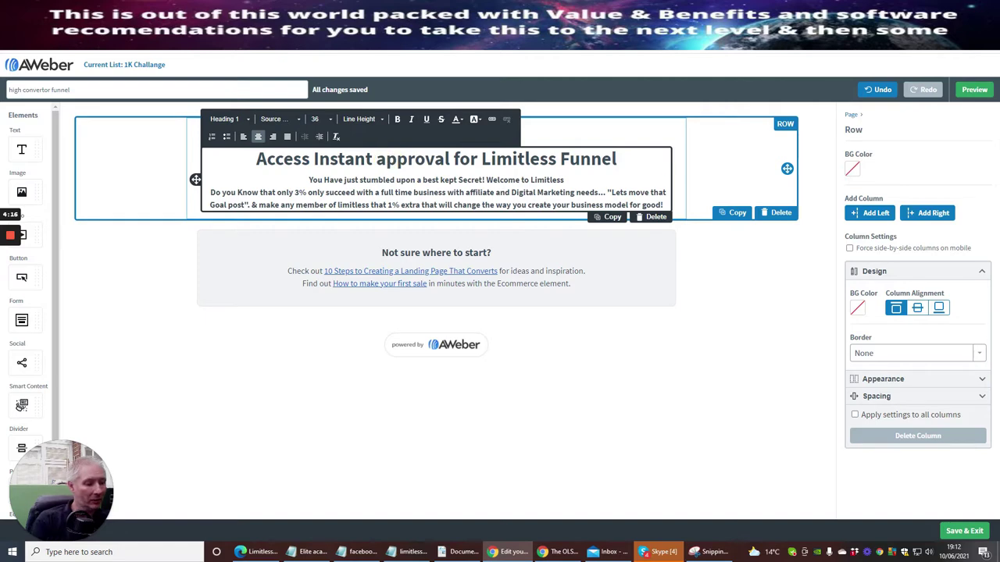
{"action": "key", "text": "BackSpace"}
{"action": "type", "text": "A"}
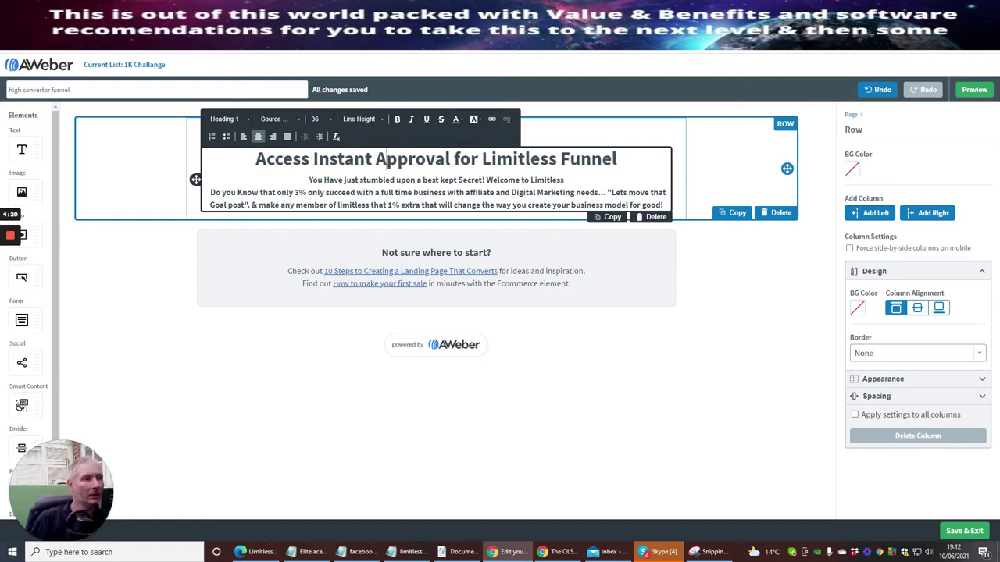
{"action": "key", "text": "Delete"}
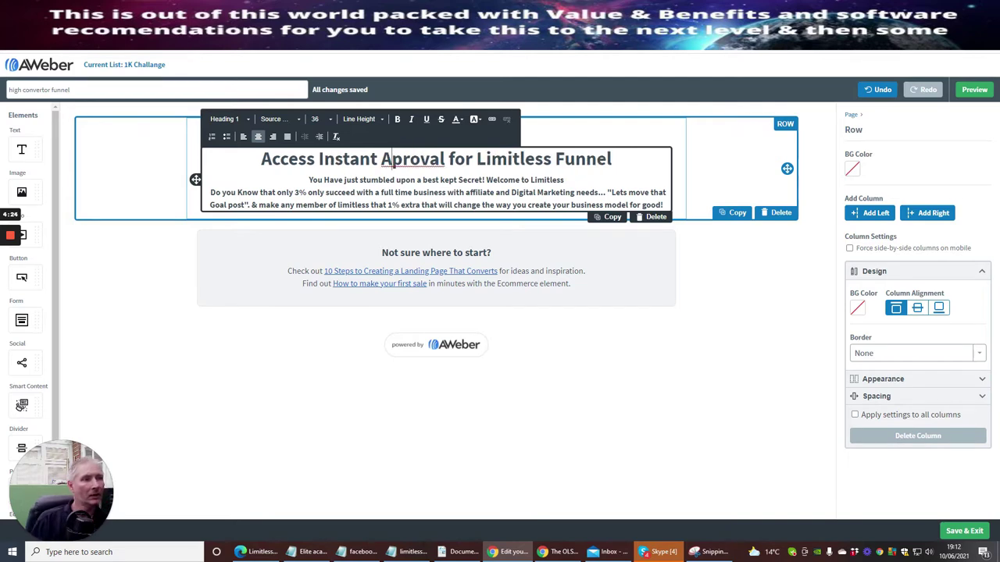
{"action": "right_click", "coordinate": [400, 159]}
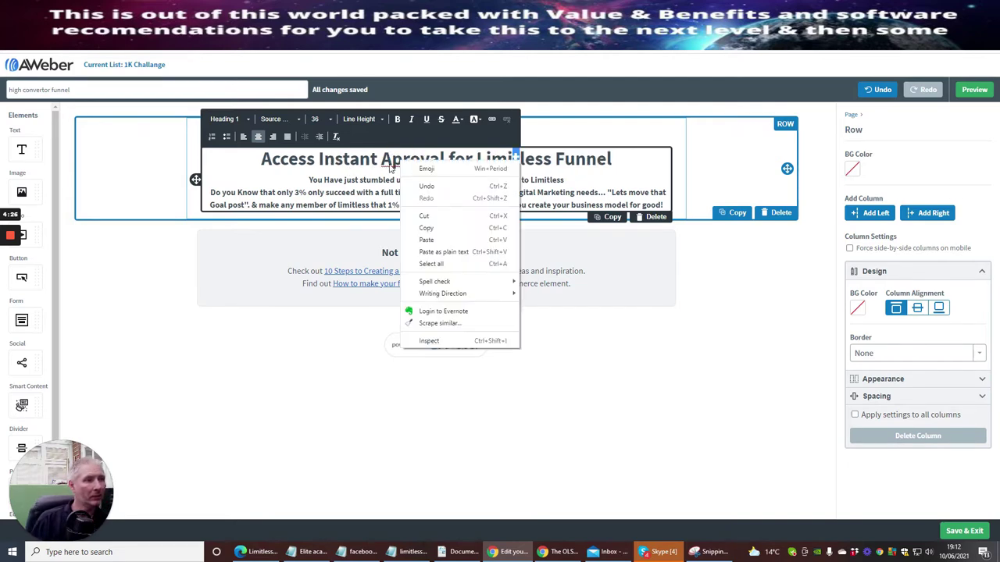
{"action": "left_click", "coordinate": [391, 160]}
{"action": "left_click_drag", "start_coordinate": [381, 160], "coordinate": [391, 161]}
{"action": "right_click", "coordinate": [387, 165]}
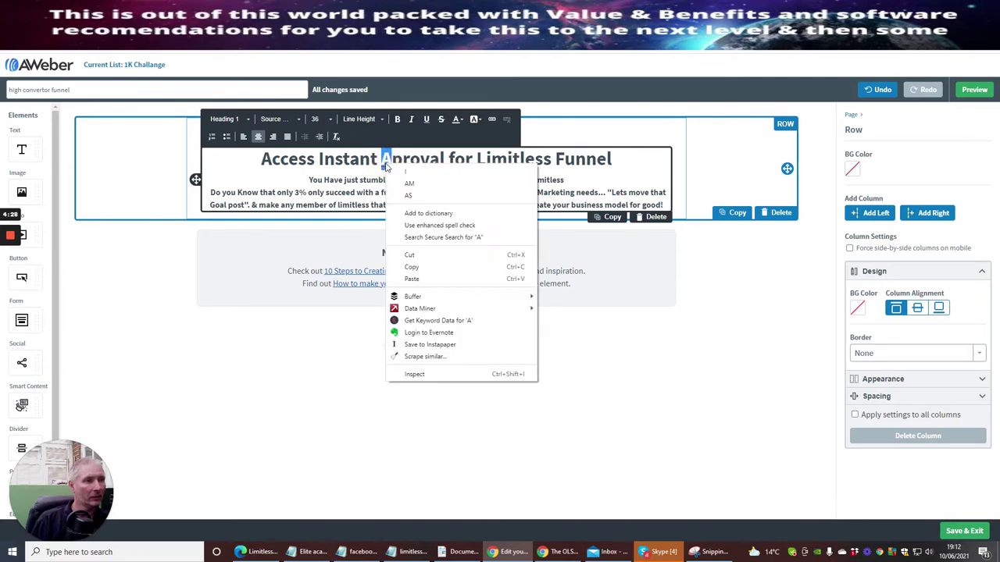
{"action": "left_click", "coordinate": [383, 164]}
{"action": "key", "text": "Right"}
{"action": "type", "text": "p"}
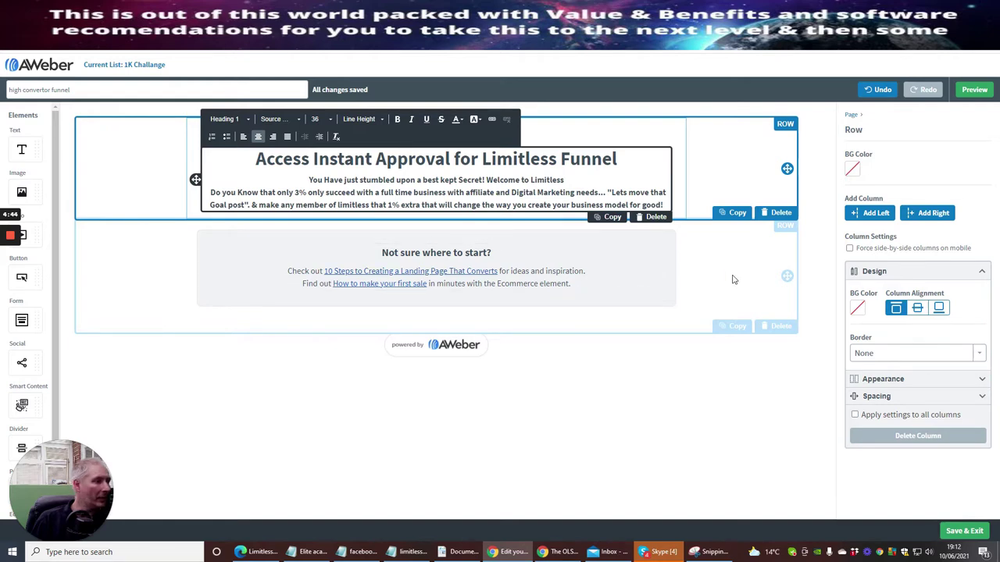
Replace the "Not sure where to start" heading in the grey box so it reads "Create your high converting funnel or use mine which works?"
{"action": "left_click", "coordinate": [602, 266]}
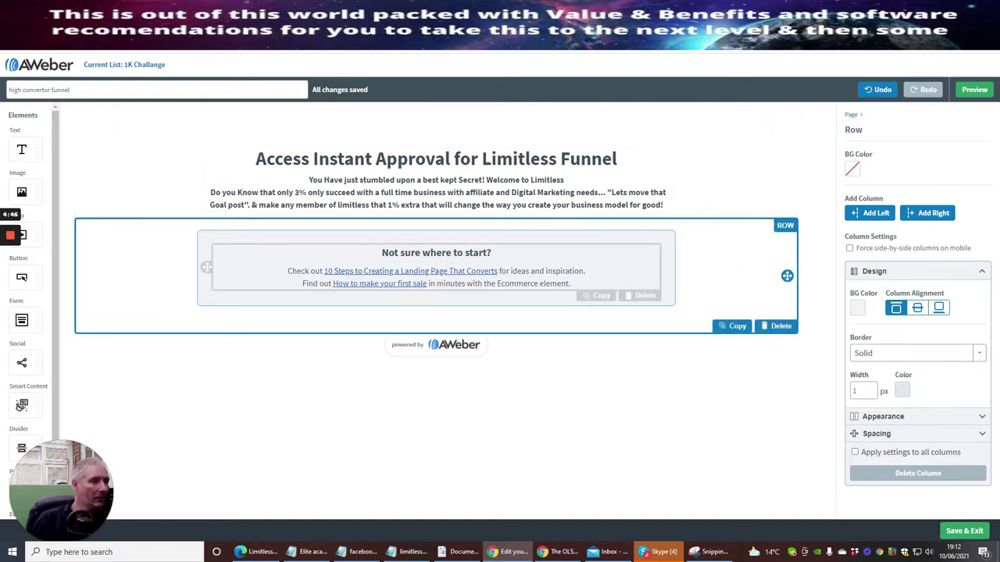
{"action": "left_click", "coordinate": [644, 300]}
{"action": "left_click", "coordinate": [632, 267]}
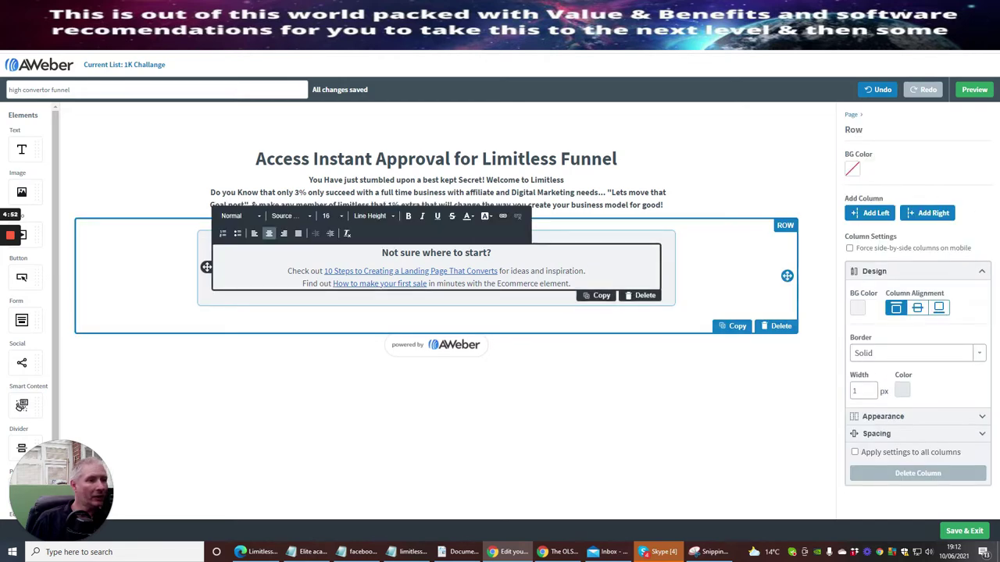
{"action": "left_click", "coordinate": [485, 252]}
{"action": "left_click_drag", "start_coordinate": [485, 252], "coordinate": [381, 253]}
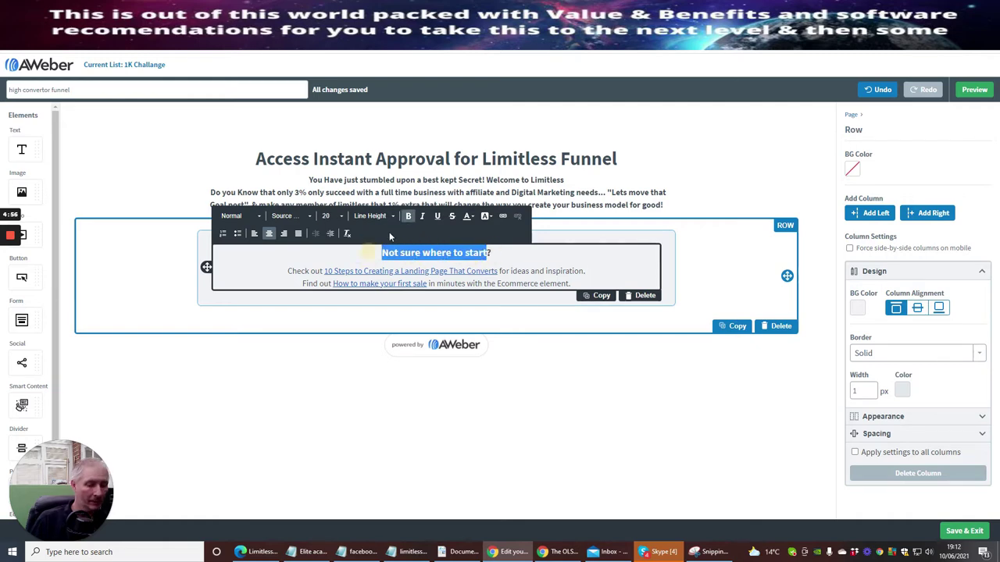
{"action": "key", "text": "BackSpace"}
{"action": "type", "text": "Create "}
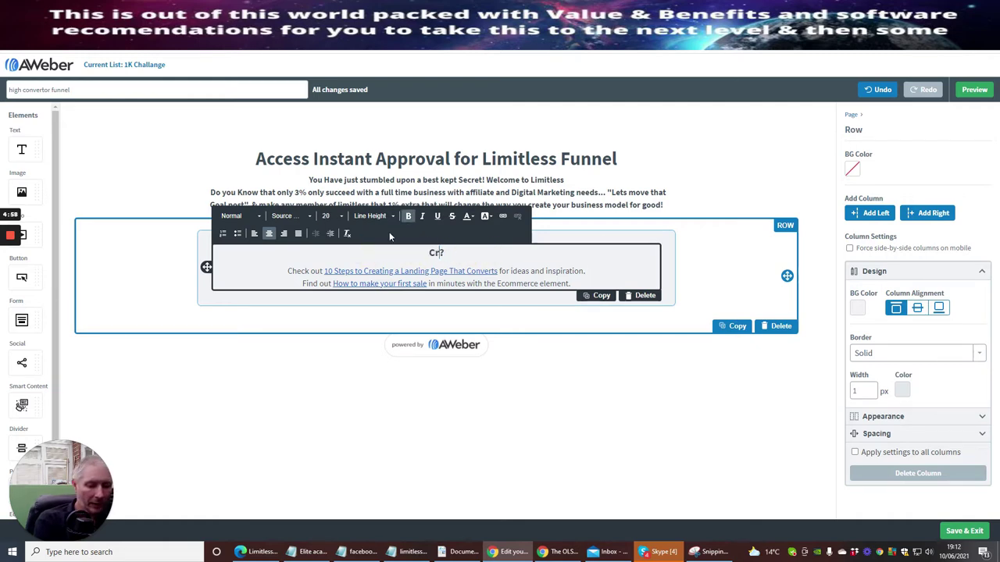
{"action": "type", "text": "your high"}
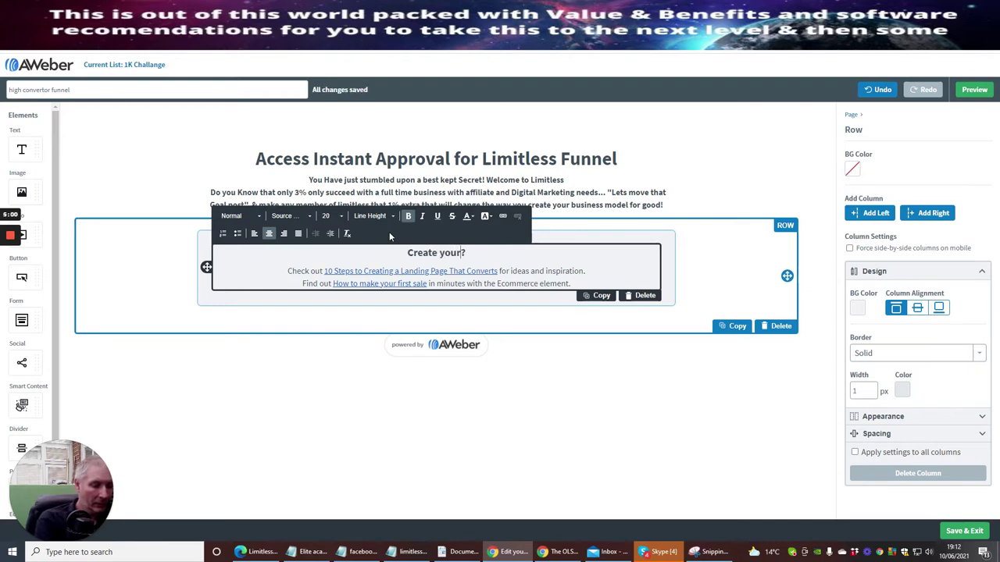
{"action": "type", "text": " conve"}
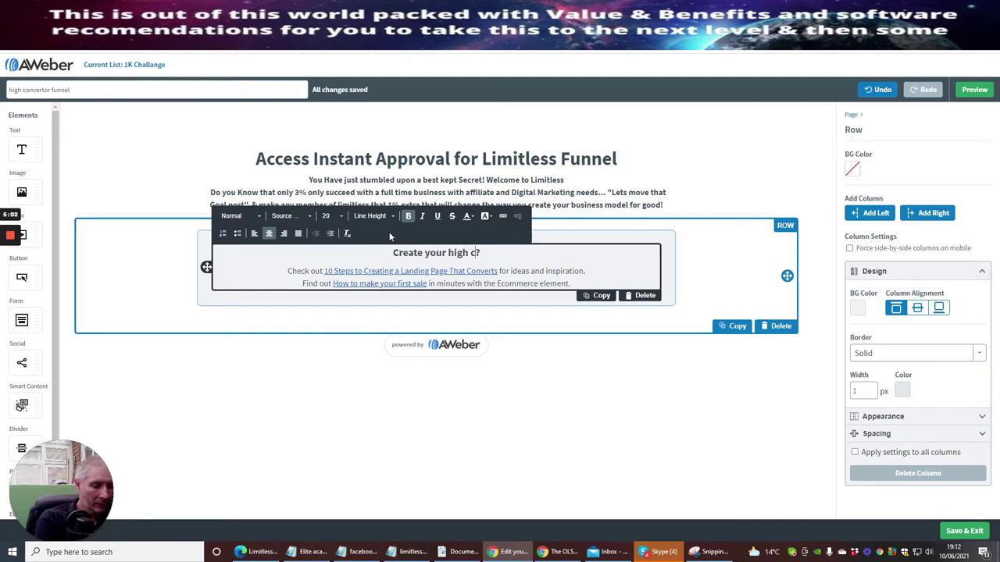
{"action": "type", "text": "rting "}
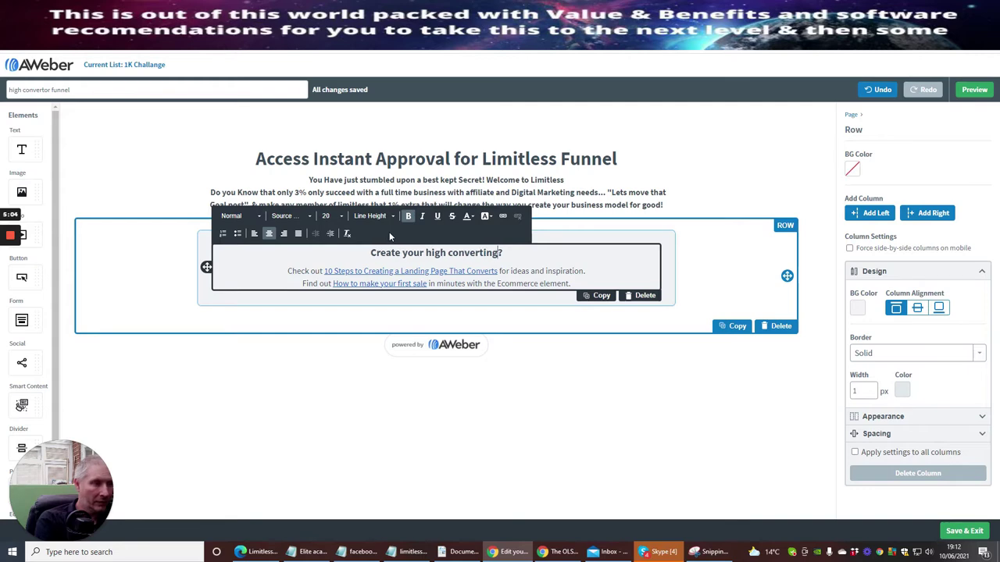
{"action": "type", "text": "funnel"}
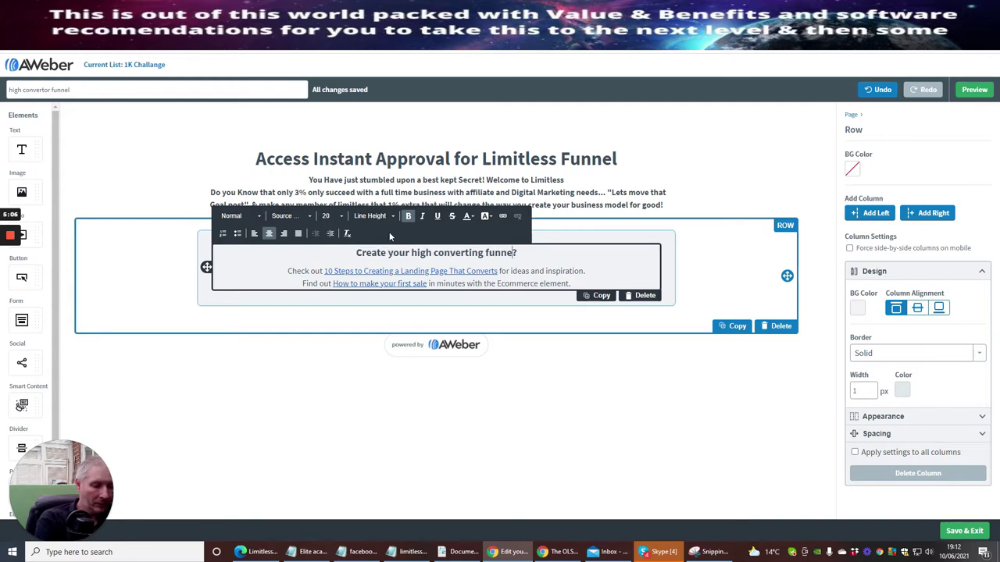
{"action": "type", "text": " or use mione"}
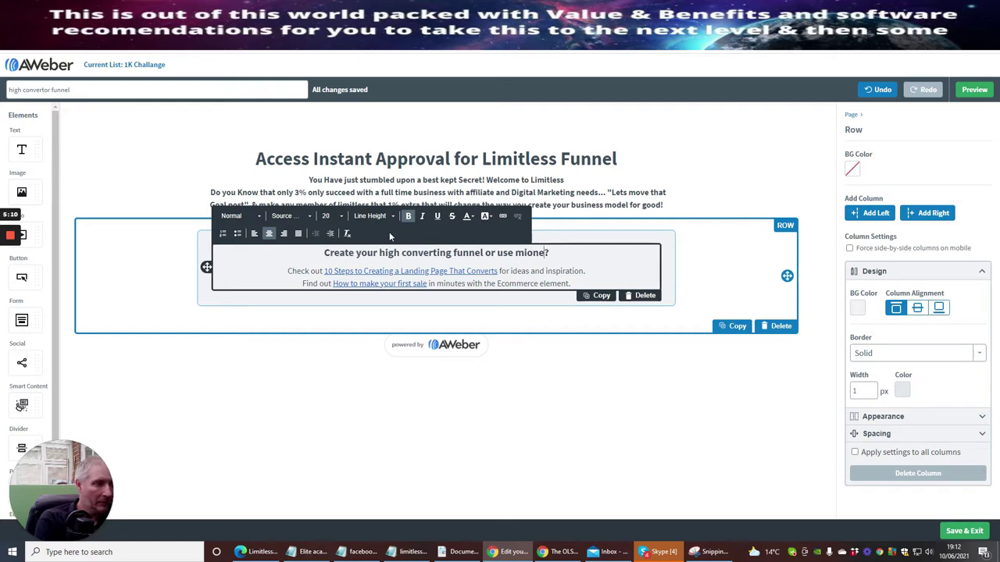
{"action": "key", "text": "BackSpace"}
{"action": "key", "text": "BackSpace"}
{"action": "key", "text": "BackSpace"}
{"action": "type", "text": "ne which works"}
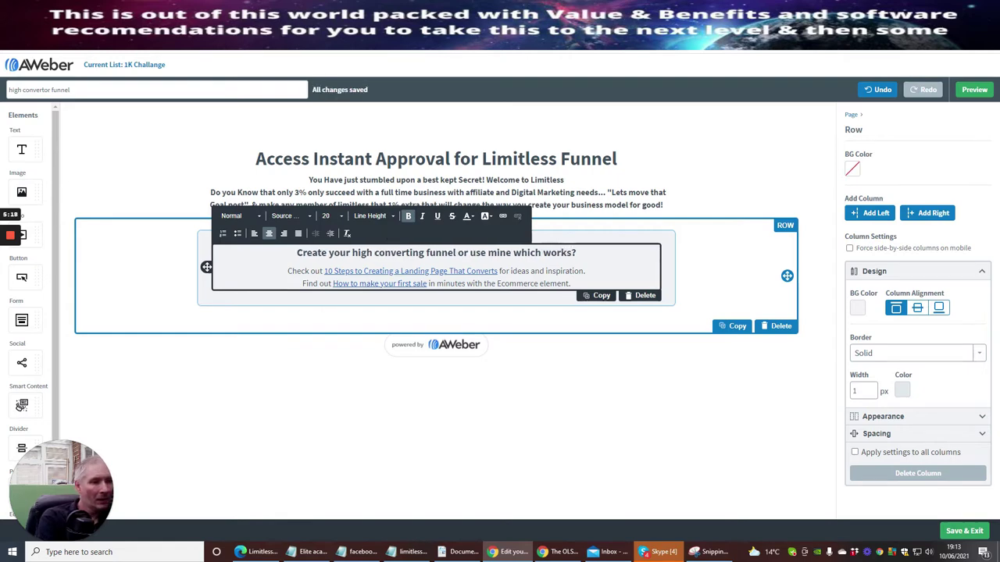
Replace the two lines under the grey box's heading with "You will receive 50% on every sale you make"
{"action": "left_click_drag", "start_coordinate": [287, 270], "coordinate": [617, 284]}
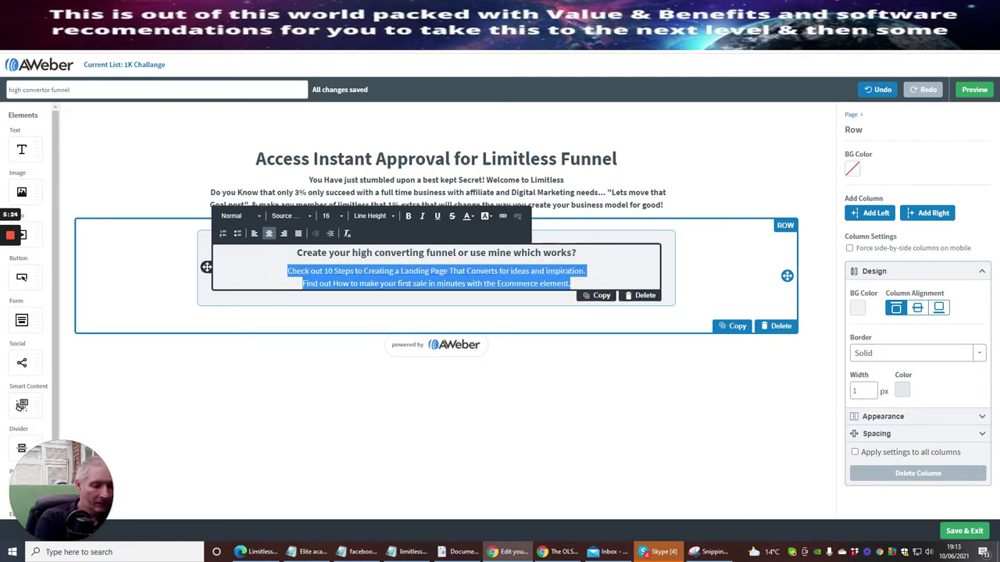
{"action": "type", "text": "You"}
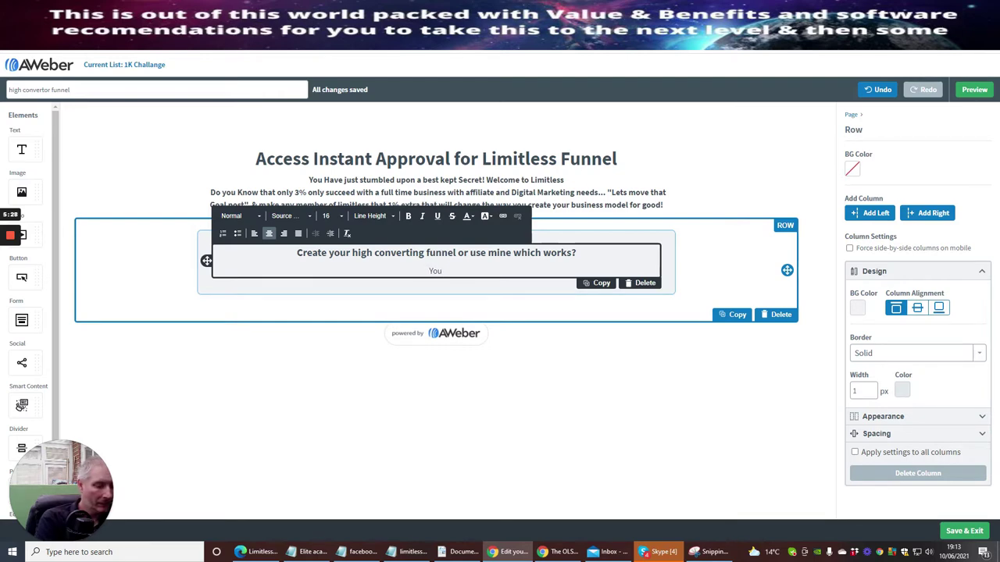
{"action": "type", "text": "will receive"}
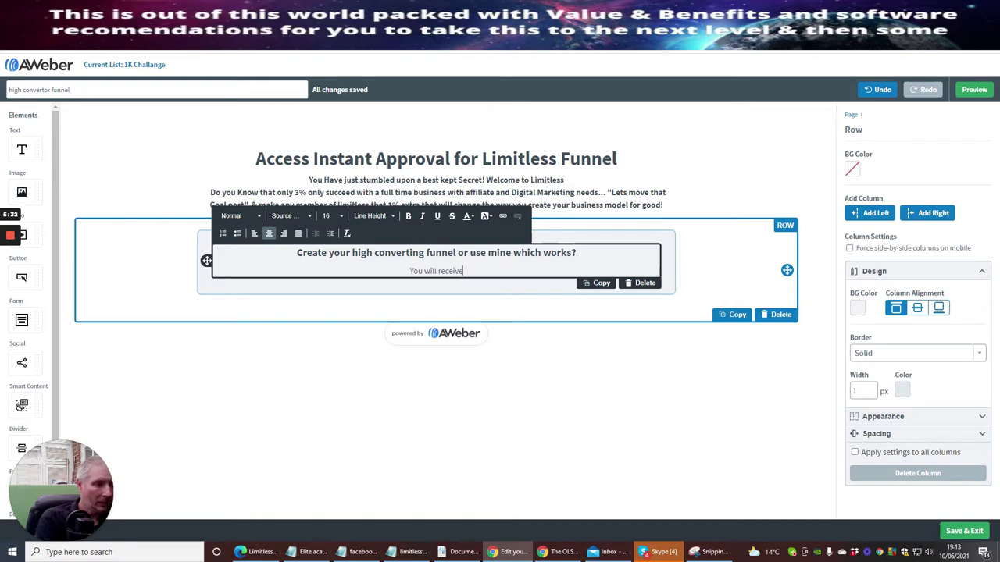
{"action": "type", "text": " 50%"}
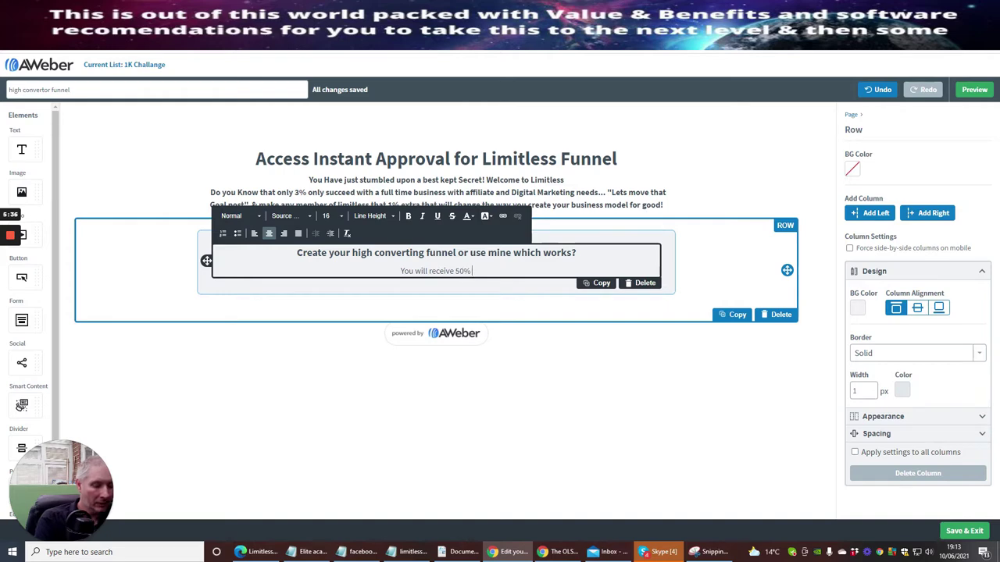
{"action": "type", "text": " on evr"}
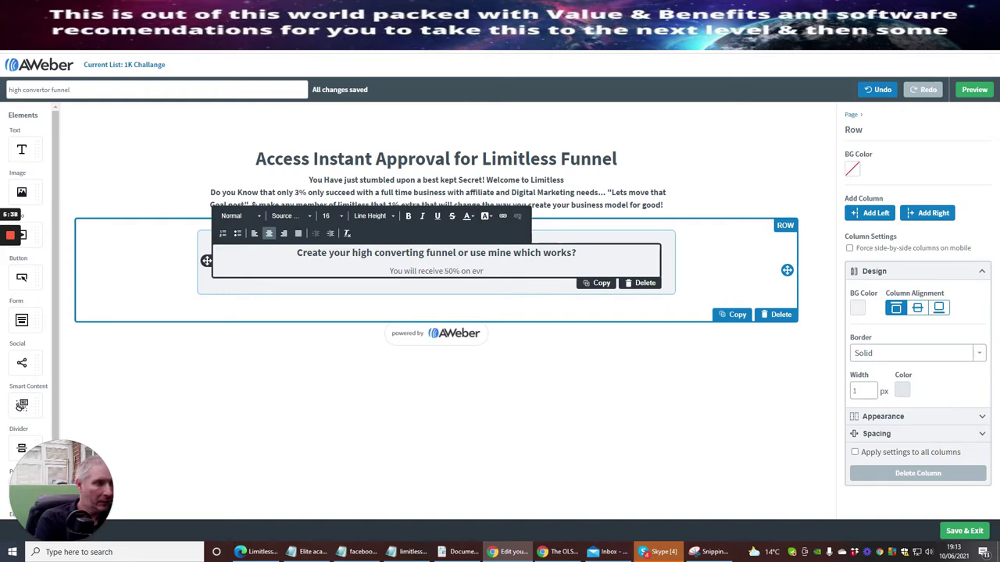
{"action": "key", "text": "BackSpace"}
{"action": "type", "text": "ery sale you"}
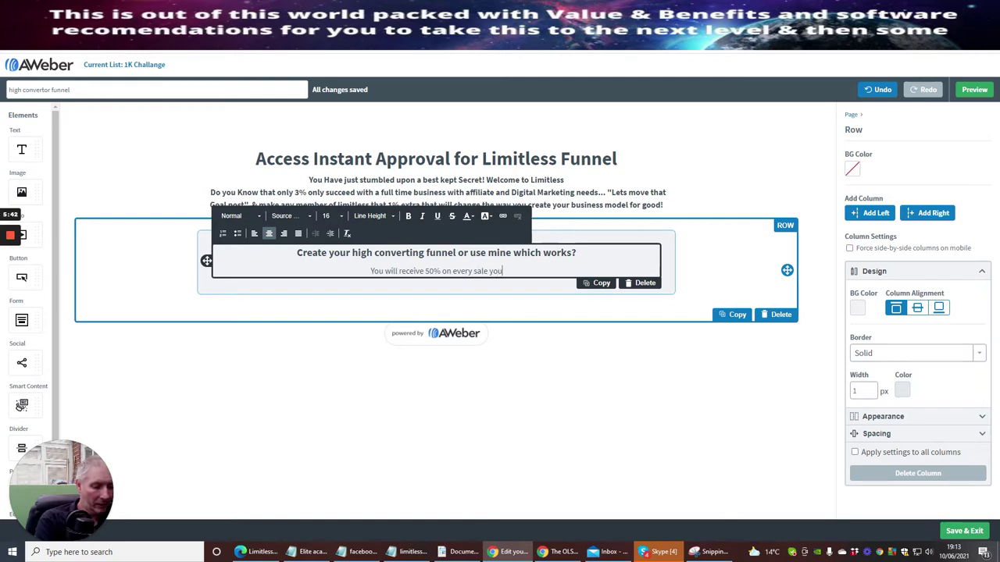
{"action": "type", "text": " make"}
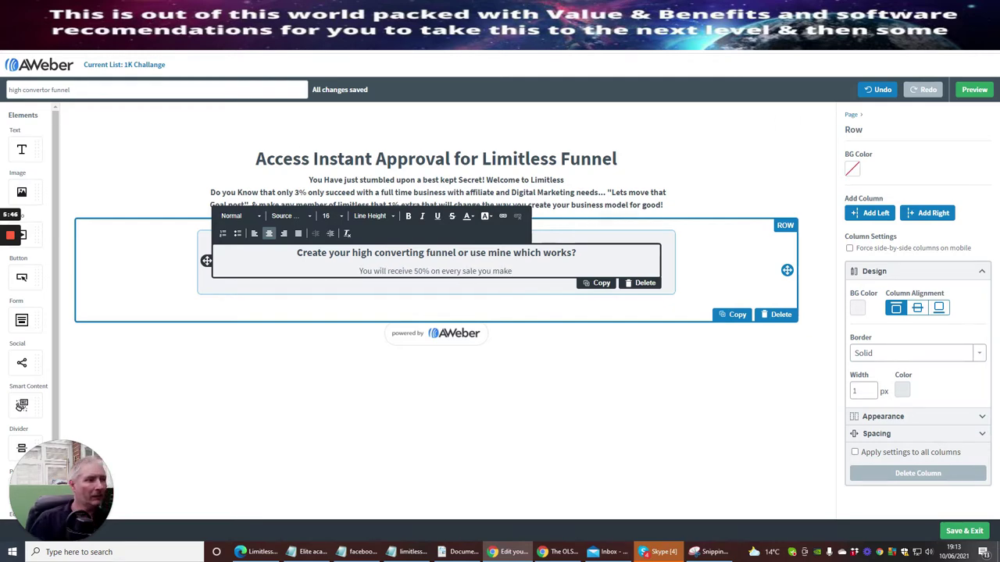
{"action": "left_click", "coordinate": [692, 208]}
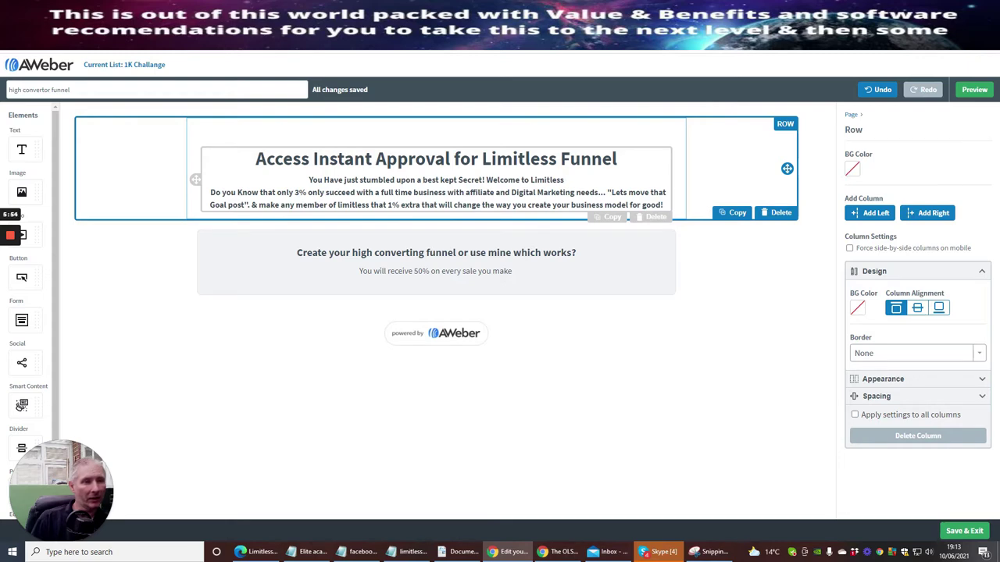
Set the text colour of the main heading "Access Instant Approval for Limitless Funnel" to light green #6ADE66
{"action": "left_click", "coordinate": [232, 173]}
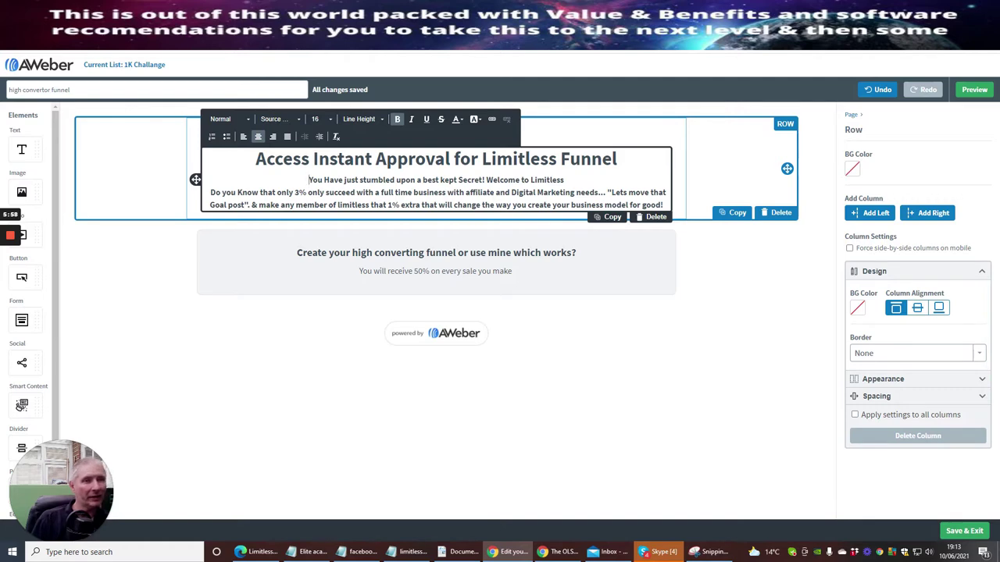
{"action": "left_click_drag", "start_coordinate": [255, 158], "coordinate": [637, 163]}
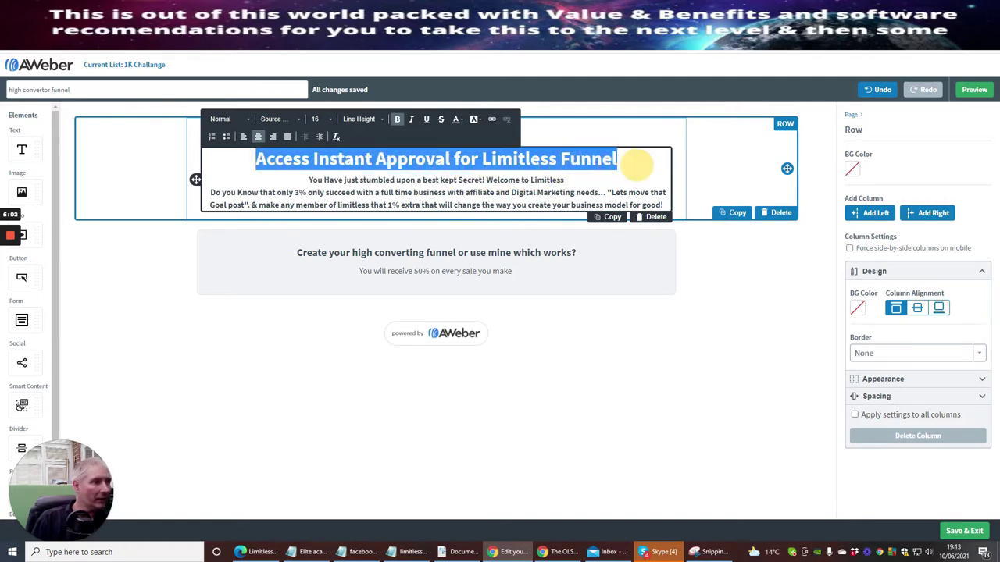
{"action": "left_click", "coordinate": [456, 119]}
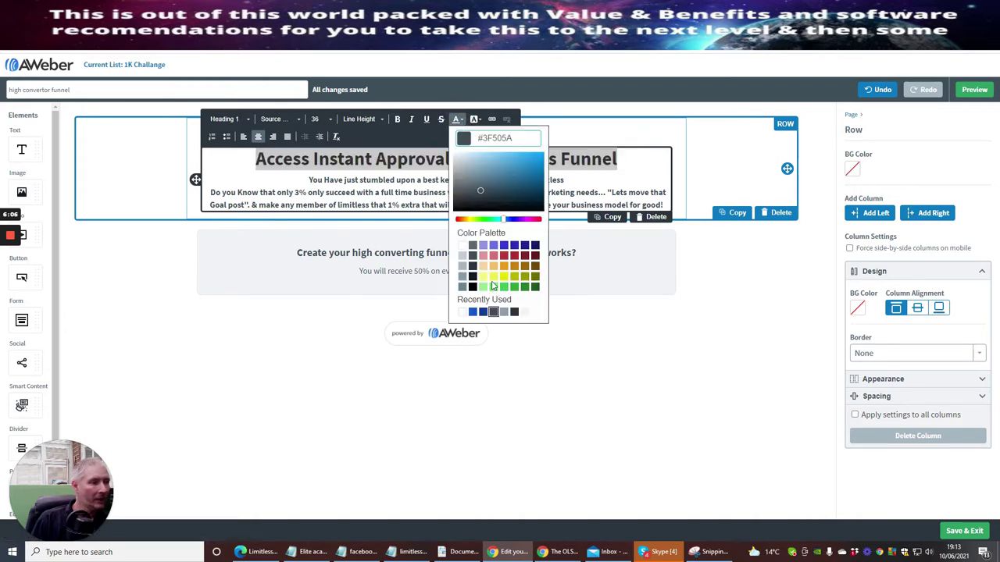
{"action": "left_click", "coordinate": [495, 287]}
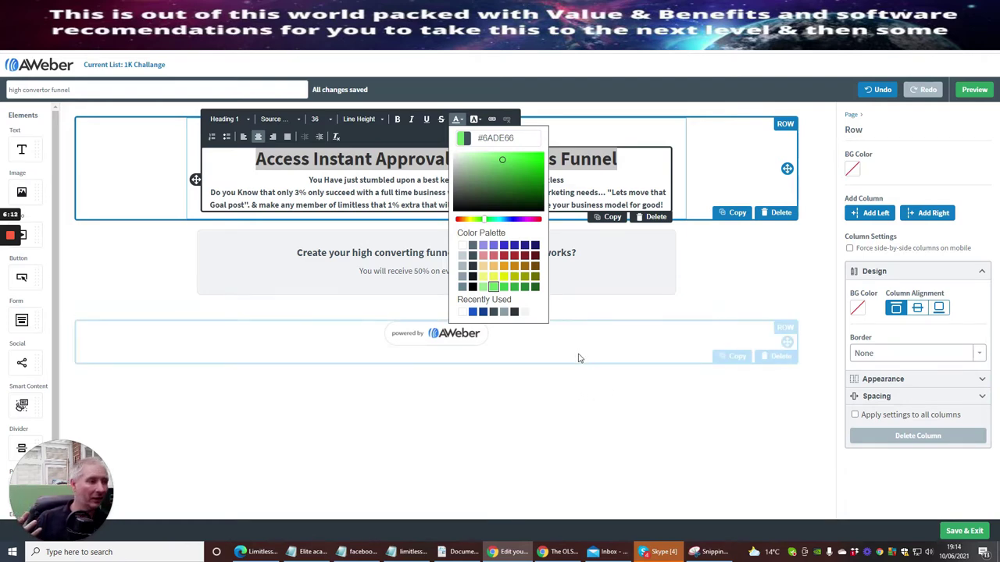
{"action": "left_click", "coordinate": [703, 274]}
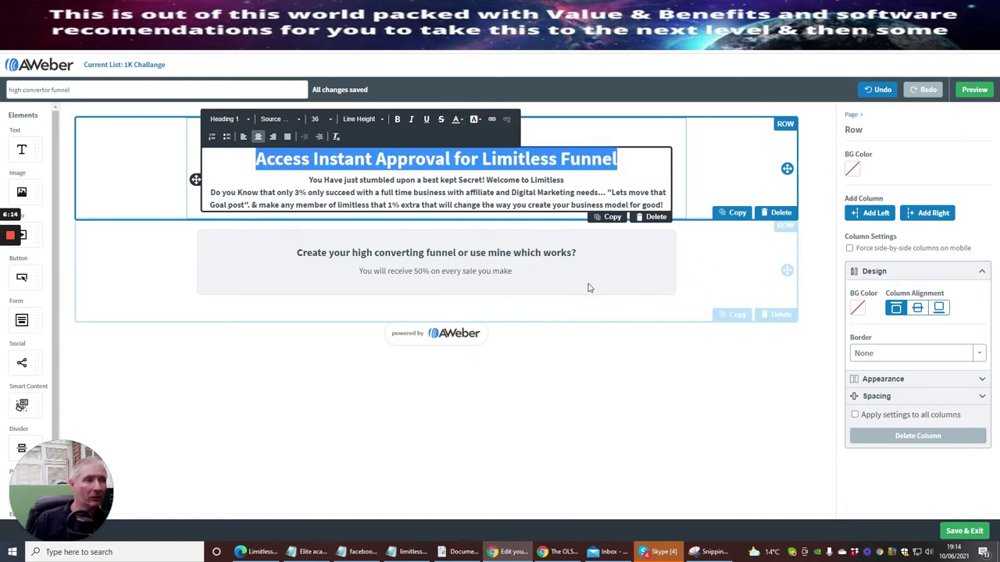
{"action": "left_click", "coordinate": [647, 160]}
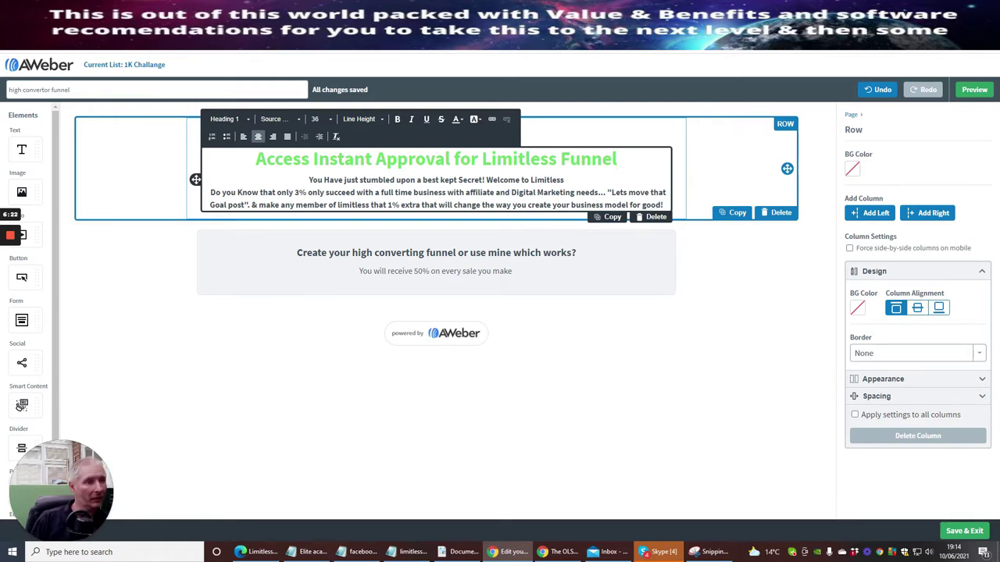
Set the text colour of the passage beneath the main heading to dark green #258135
{"action": "left_click_drag", "start_coordinate": [309, 179], "coordinate": [664, 204]}
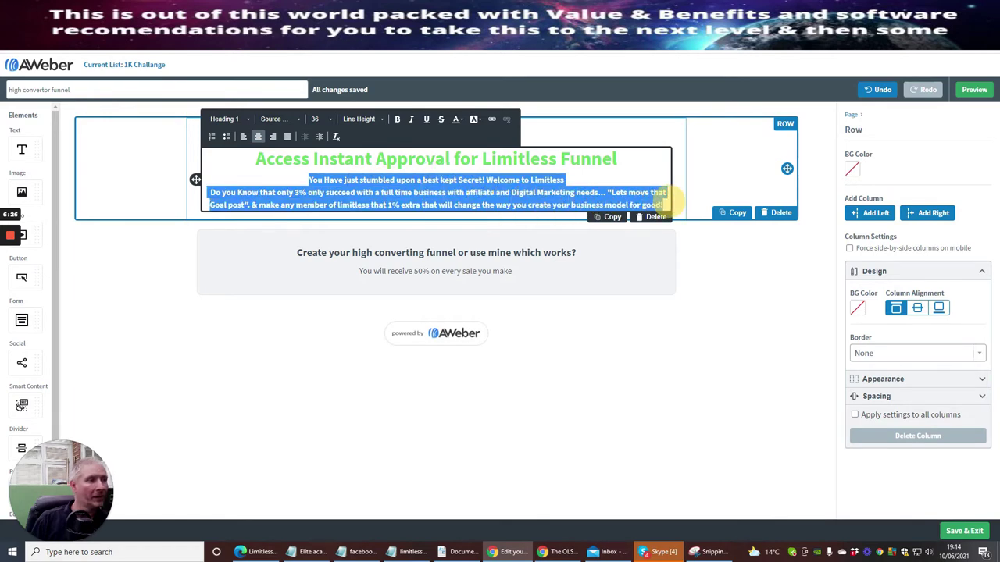
{"action": "left_click", "coordinate": [457, 121]}
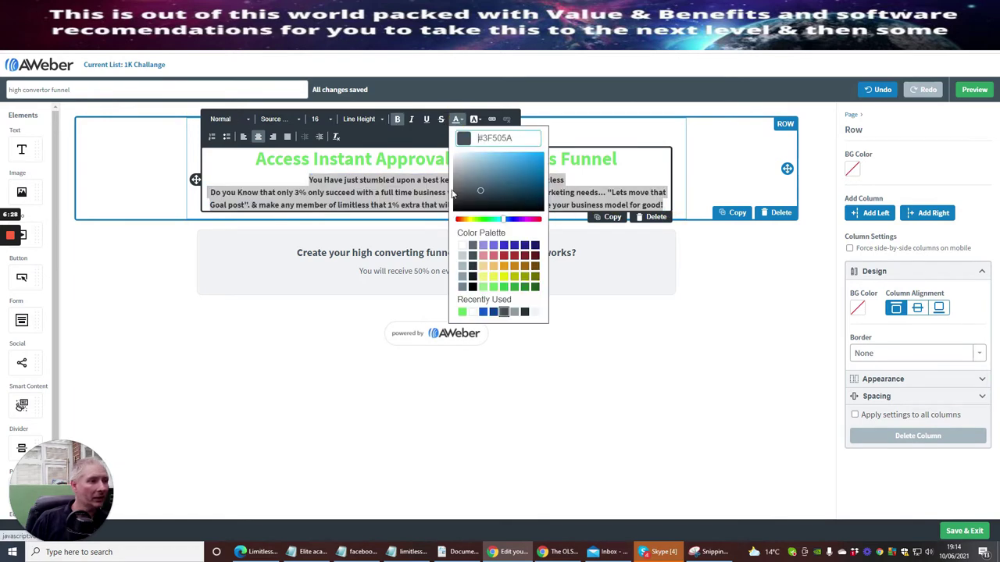
{"action": "left_click", "coordinate": [524, 288]}
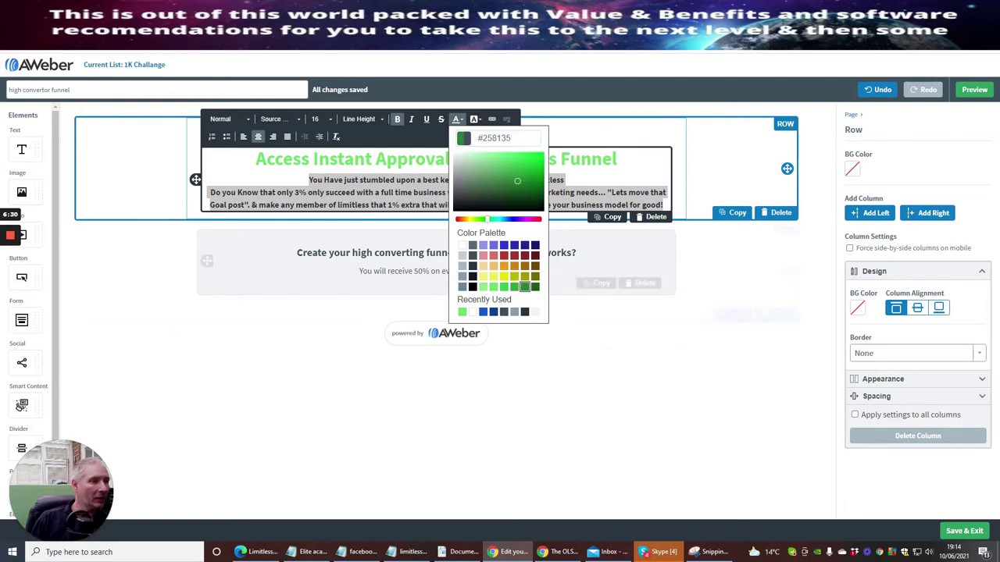
{"action": "left_click", "coordinate": [640, 164]}
{"action": "left_click", "coordinate": [635, 163]}
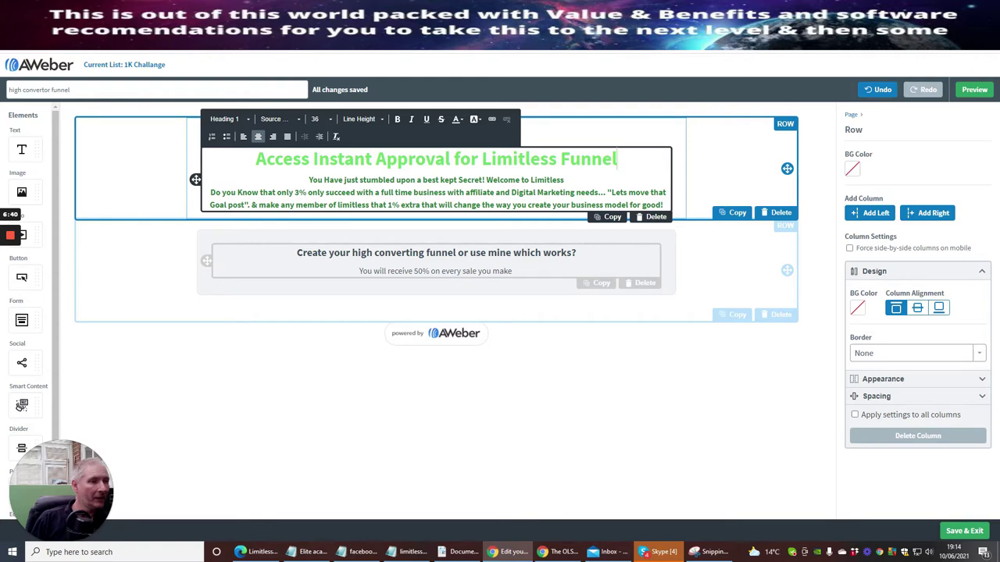
Add a Form element with name and email fields below the grey text box, and open the custom fields management page
{"action": "left_click", "coordinate": [548, 284]}
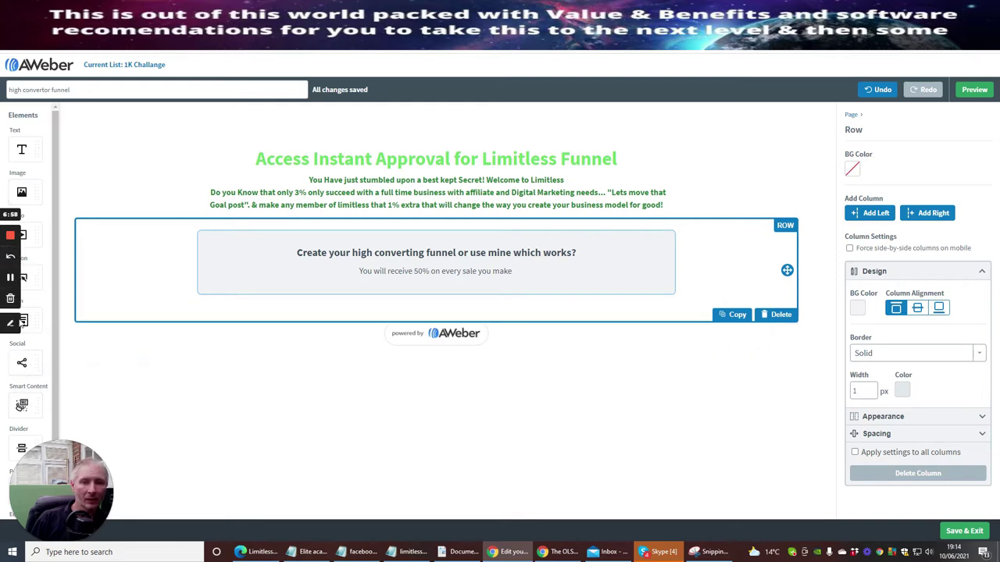
{"action": "left_click_drag", "start_coordinate": [35, 321], "coordinate": [453, 327]}
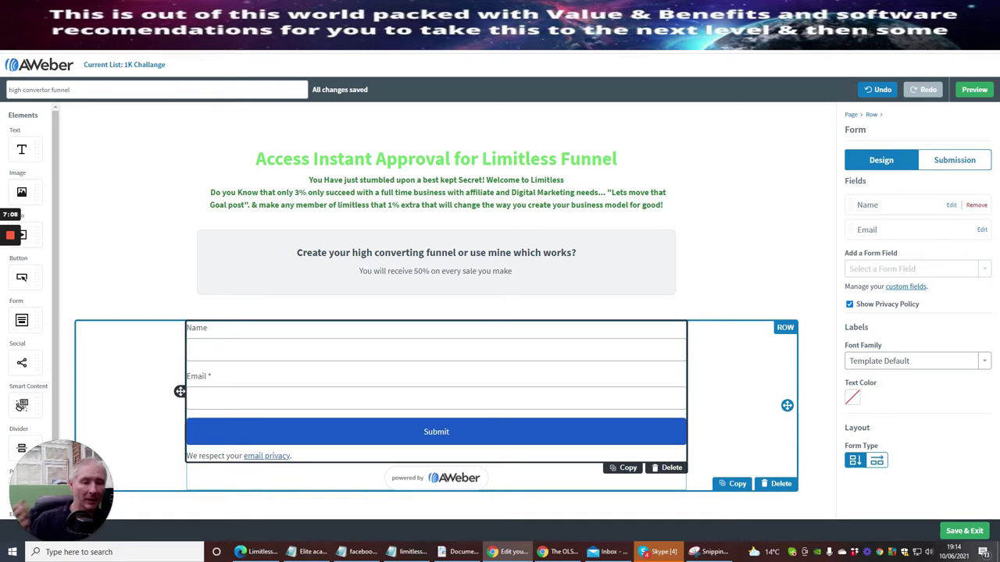
{"action": "left_click", "coordinate": [227, 355]}
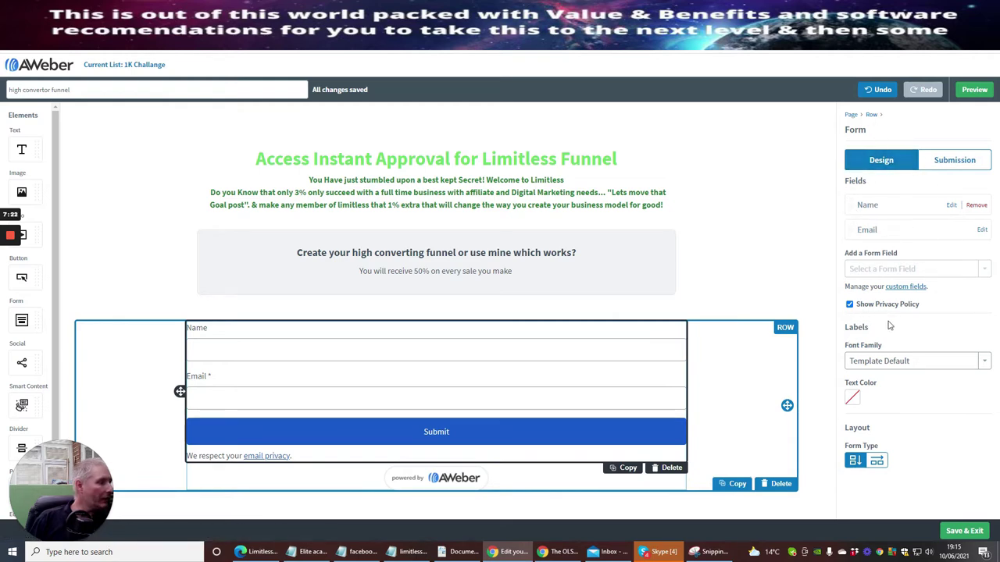
{"action": "left_click", "coordinate": [909, 288]}
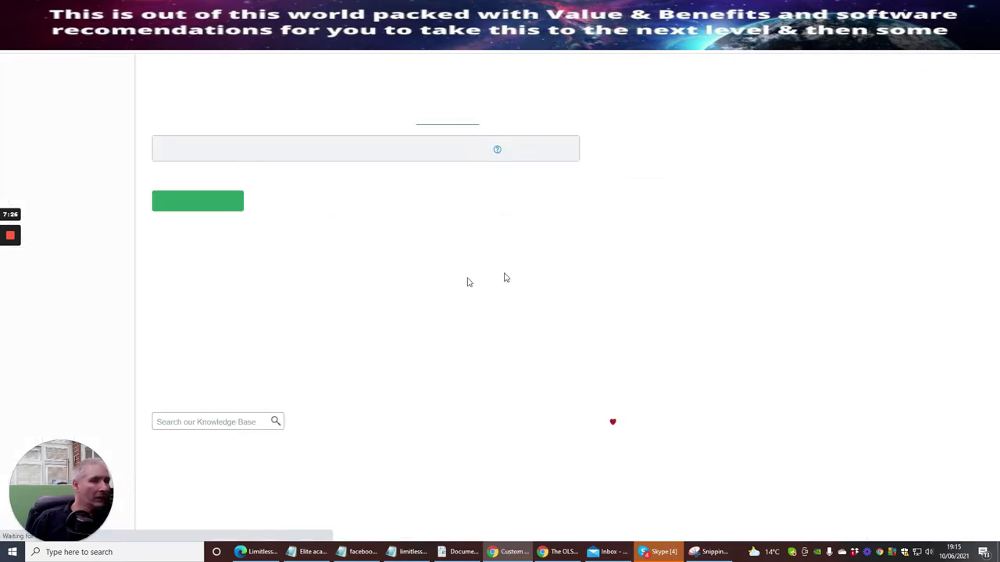
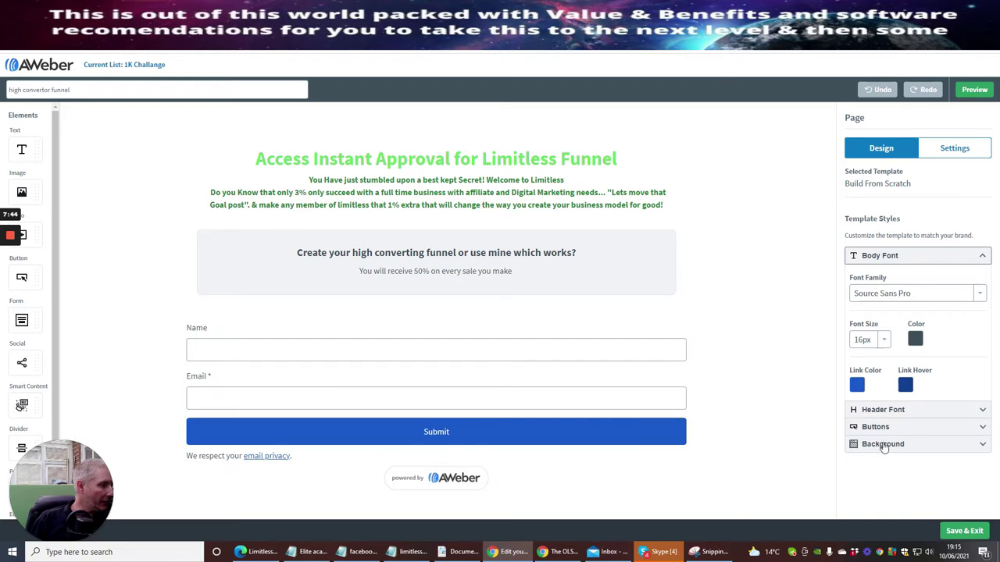
Open the file chooser for uploading a background image to the page
{"action": "left_click", "coordinate": [883, 443]}
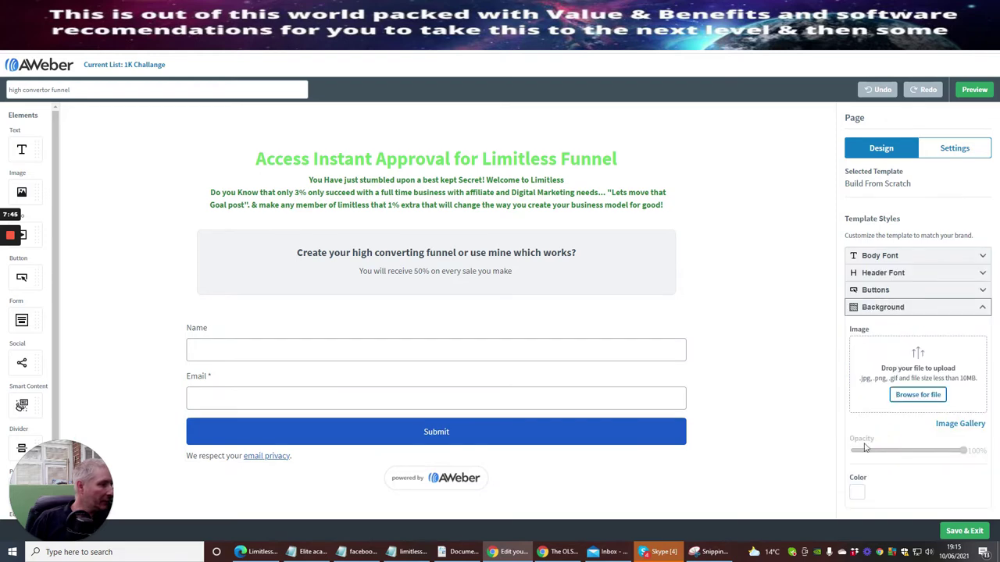
{"action": "left_click", "coordinate": [918, 395]}
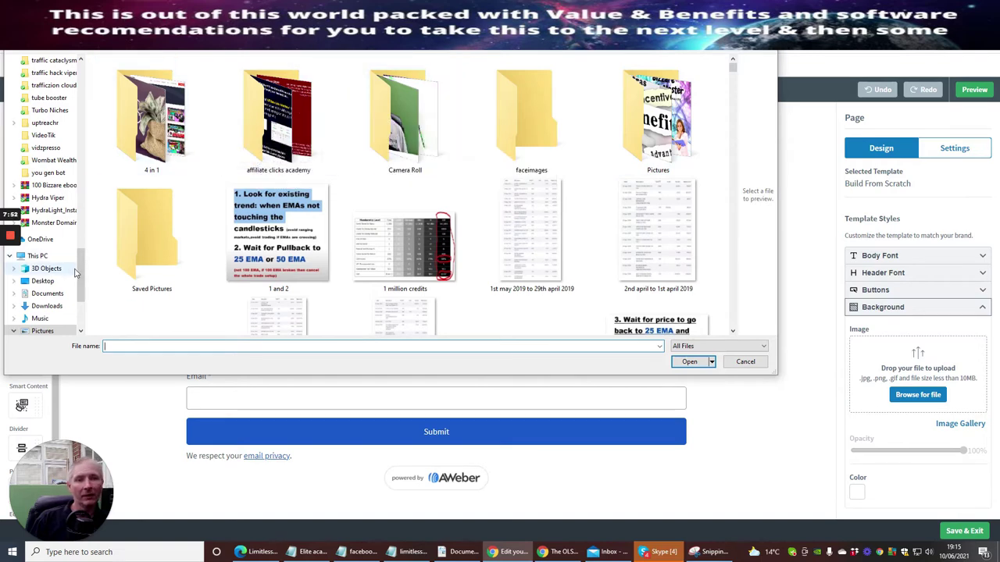
{"action": "left_click", "coordinate": [143, 132]}
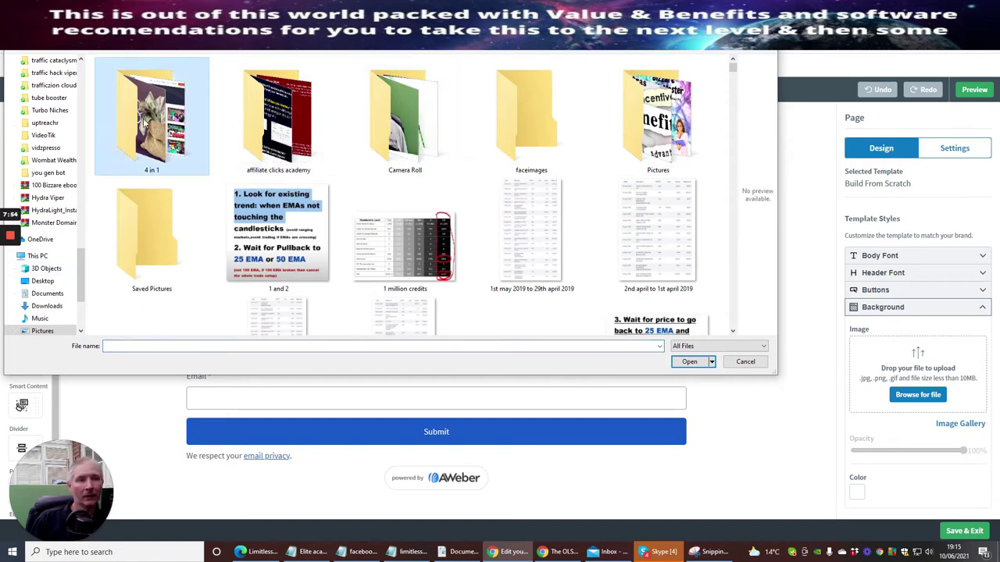
{"action": "double_click", "coordinate": [144, 132]}
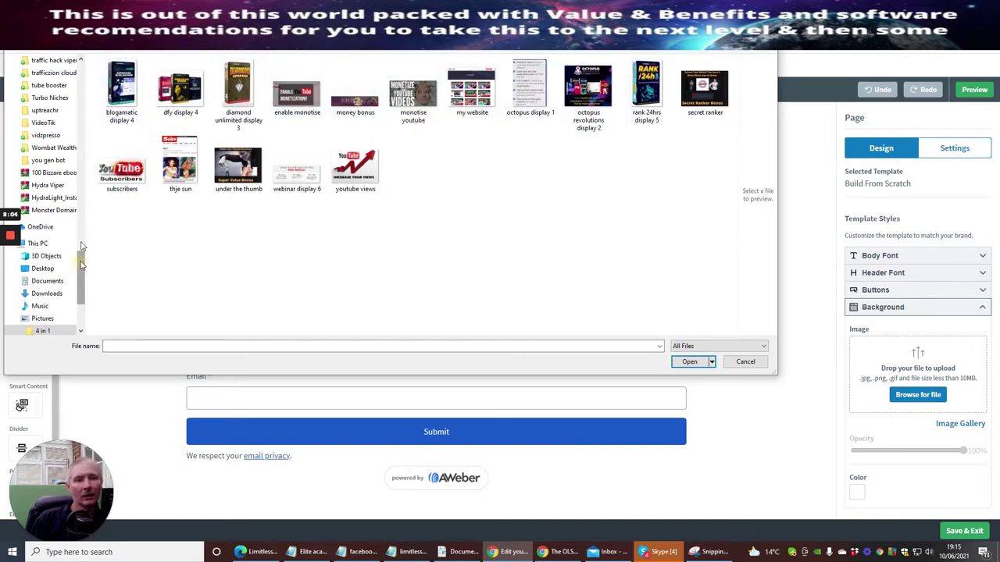
{"action": "left_click_drag", "start_coordinate": [82, 262], "coordinate": [82, 64]}
{"action": "left_click", "coordinate": [45, 68]}
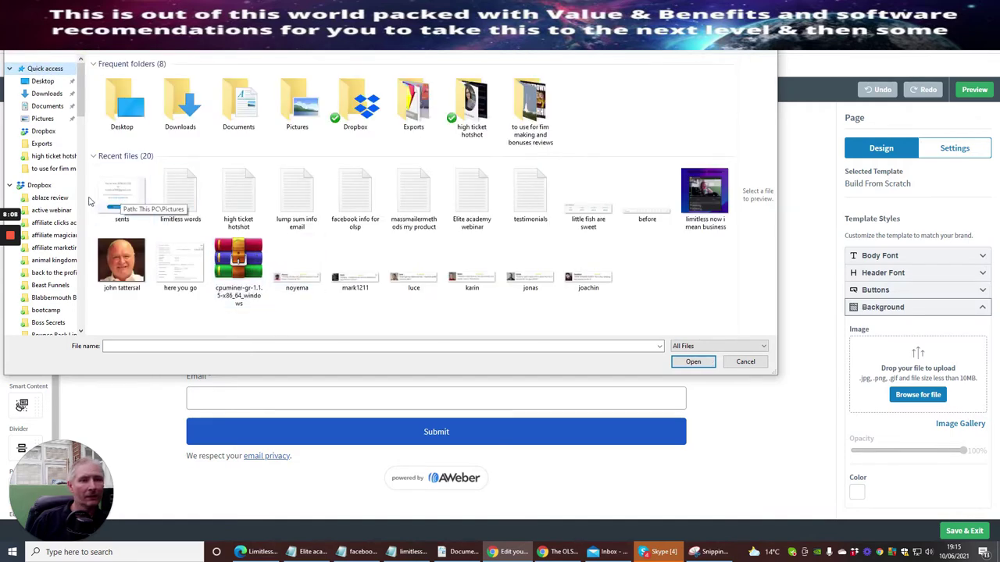
{"action": "left_click", "coordinate": [42, 119]}
Upload "black has pic" from the Pictures folder as the page background image and set its opacity to 20%
{"action": "scroll", "coordinate": [483, 192], "scroll_direction": "down", "scroll_amount": 5}
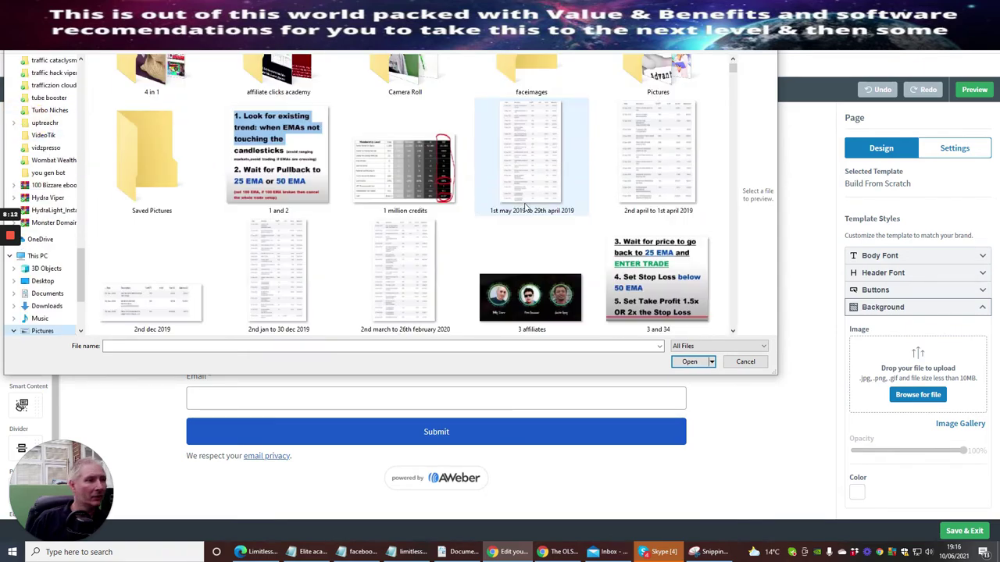
{"action": "scroll", "coordinate": [483, 192], "scroll_direction": "down", "scroll_amount": 5}
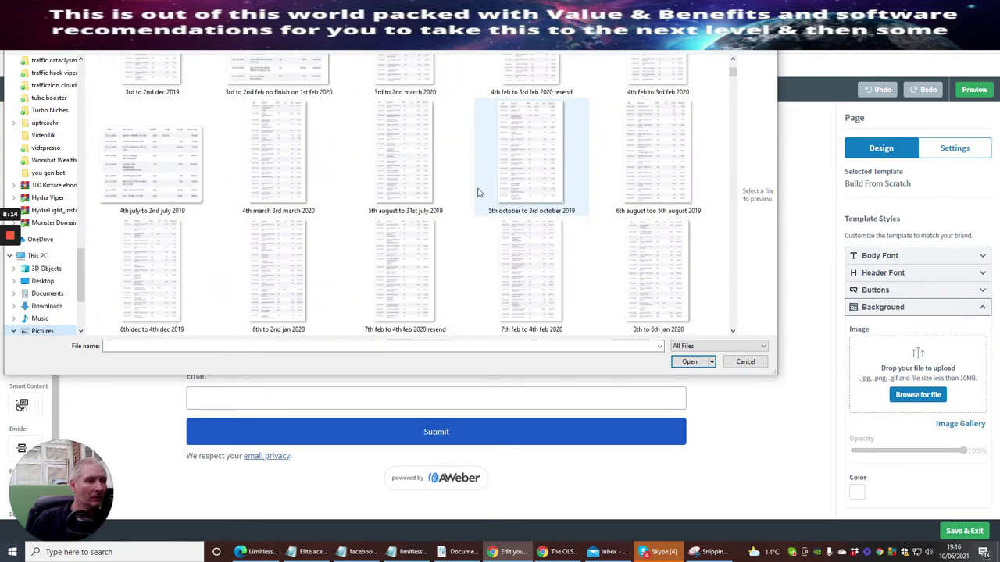
{"action": "scroll", "coordinate": [471, 191], "scroll_direction": "down", "scroll_amount": 6}
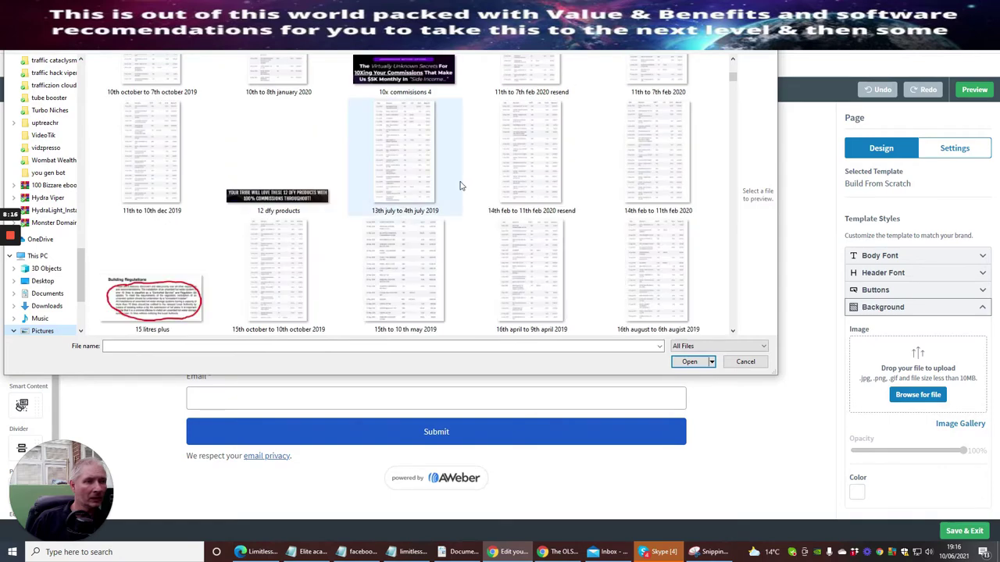
{"action": "scroll", "coordinate": [461, 186], "scroll_direction": "down", "scroll_amount": 6}
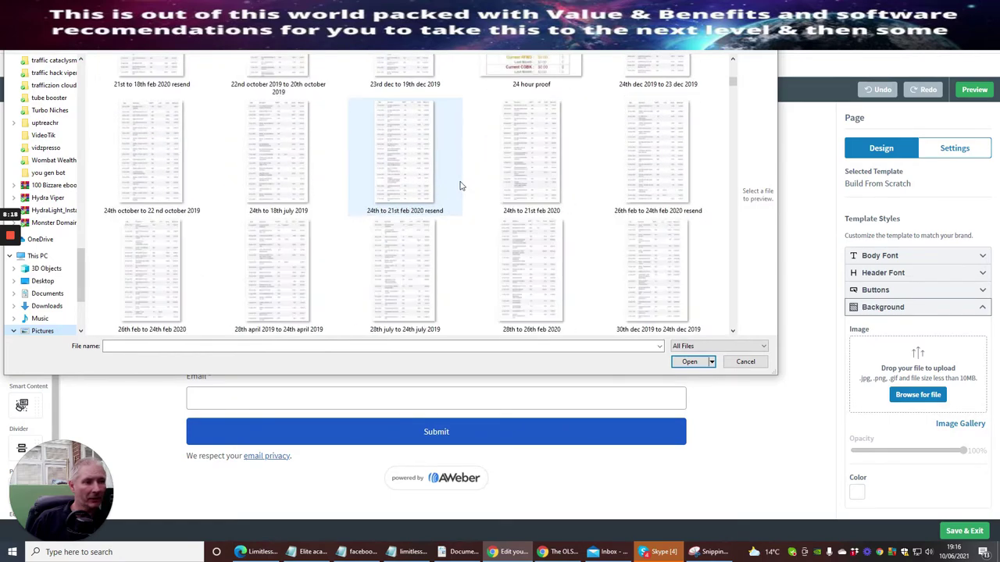
{"action": "scroll", "coordinate": [461, 186], "scroll_direction": "down", "scroll_amount": 6}
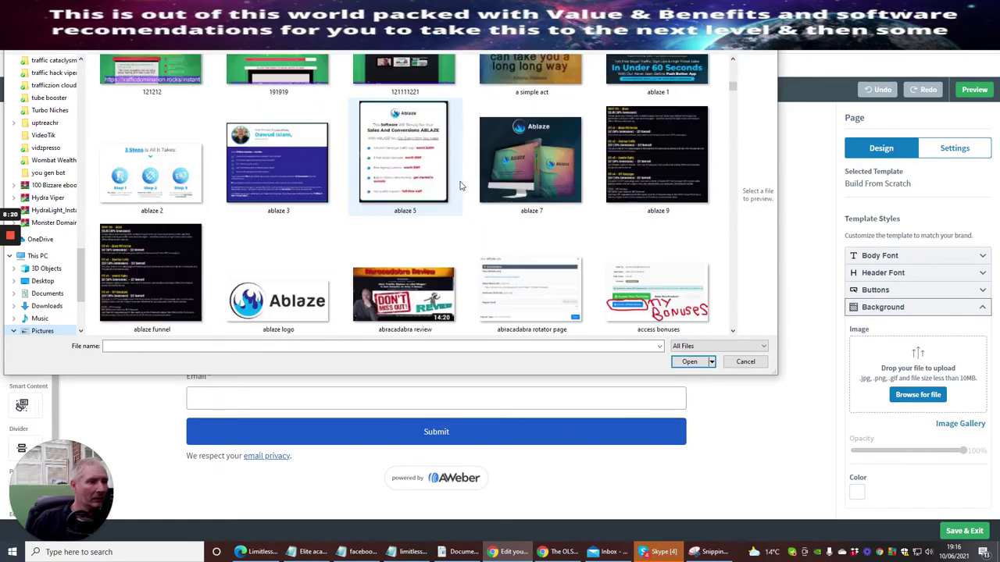
{"action": "scroll", "coordinate": [461, 186], "scroll_direction": "down", "scroll_amount": 6}
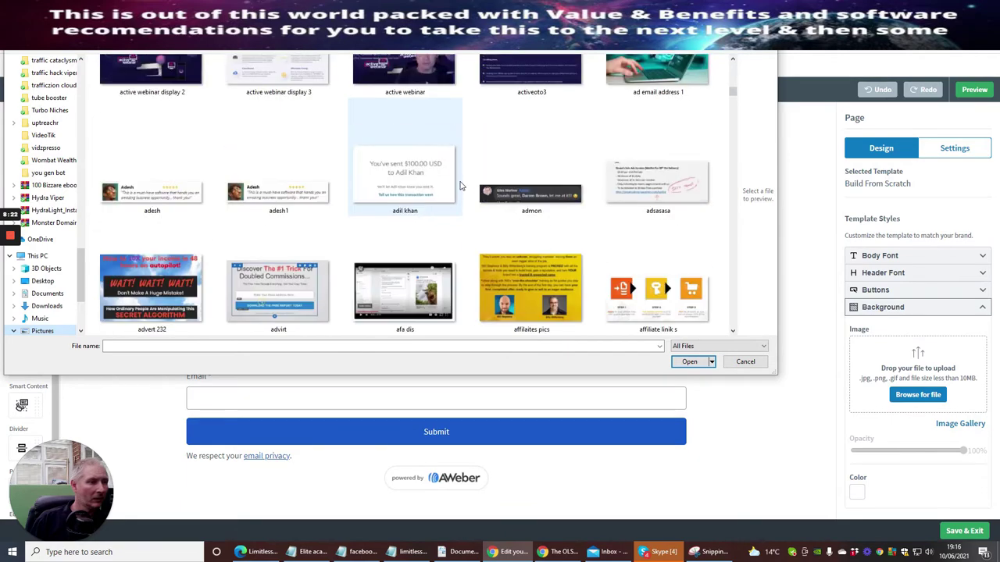
{"action": "scroll", "coordinate": [461, 186], "scroll_direction": "down", "scroll_amount": 6}
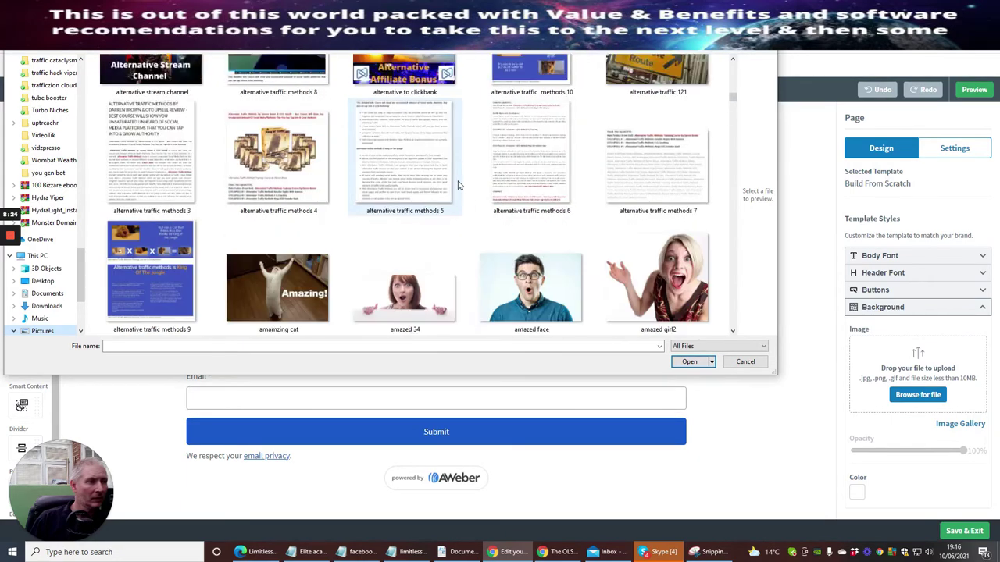
{"action": "scroll", "coordinate": [460, 186], "scroll_direction": "down", "scroll_amount": 6}
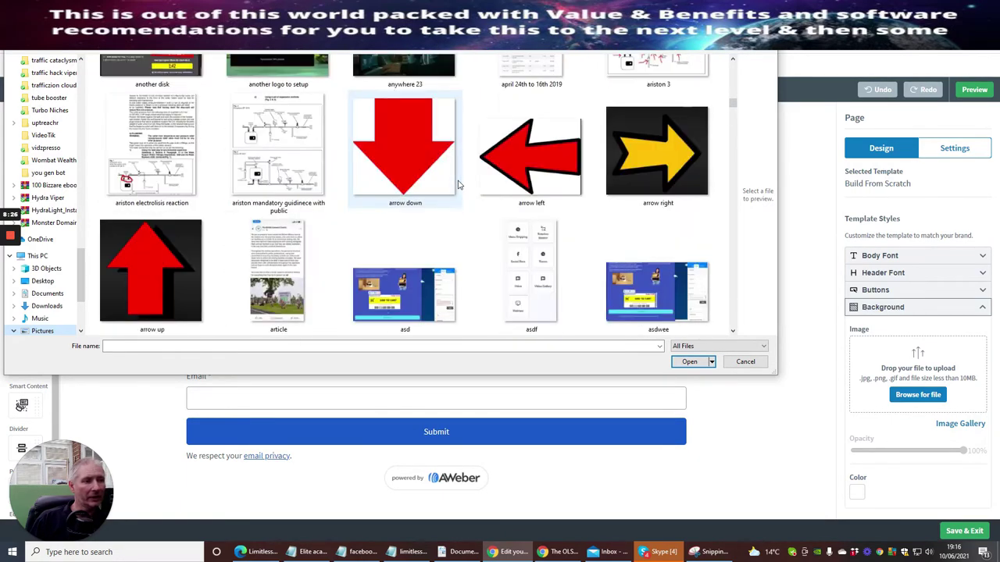
{"action": "scroll", "coordinate": [452, 182], "scroll_direction": "down", "scroll_amount": 6}
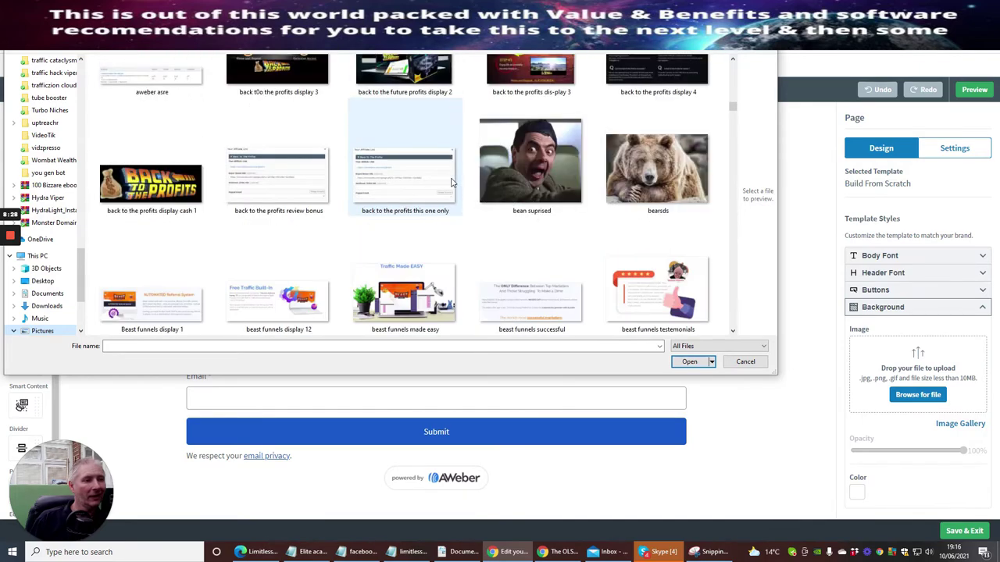
{"action": "scroll", "coordinate": [444, 181], "scroll_direction": "down", "scroll_amount": 2}
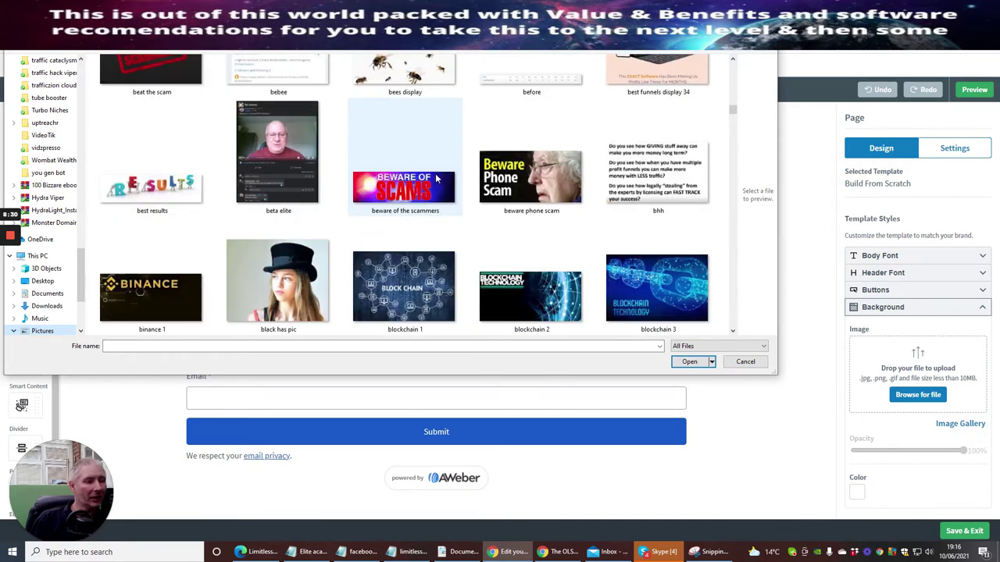
{"action": "left_click", "coordinate": [255, 281]}
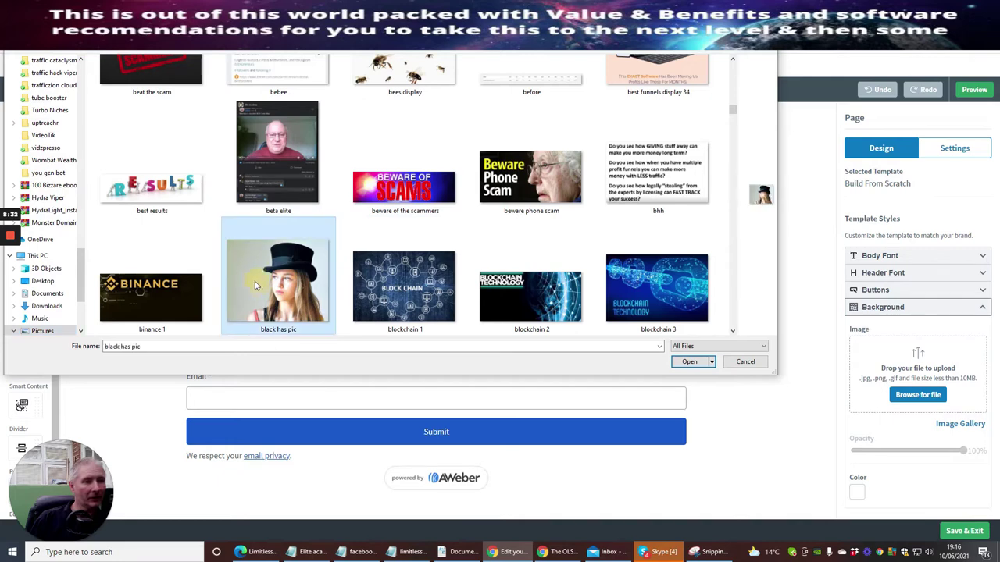
{"action": "left_click", "coordinate": [691, 361]}
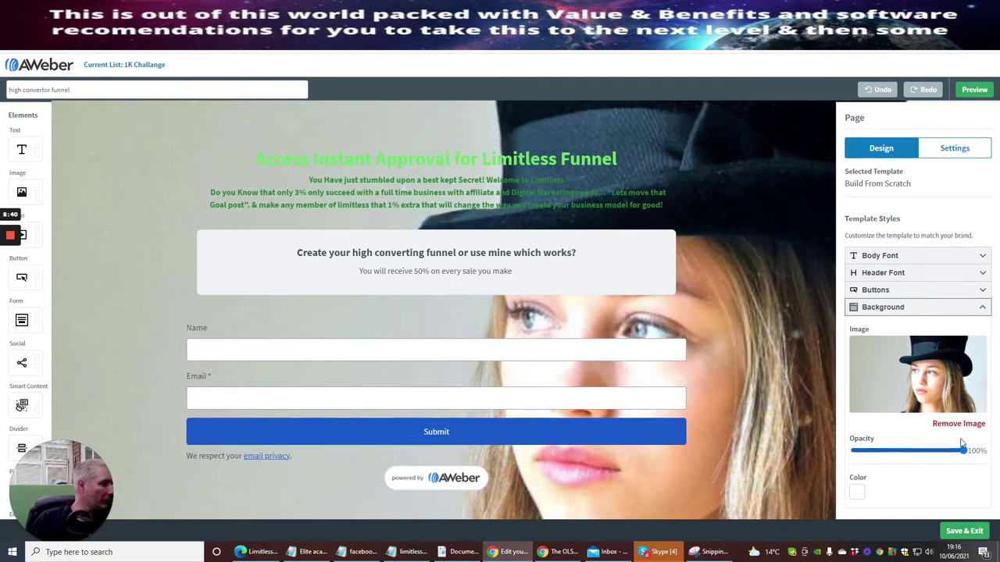
{"action": "left_click_drag", "start_coordinate": [963, 455], "coordinate": [875, 466]}
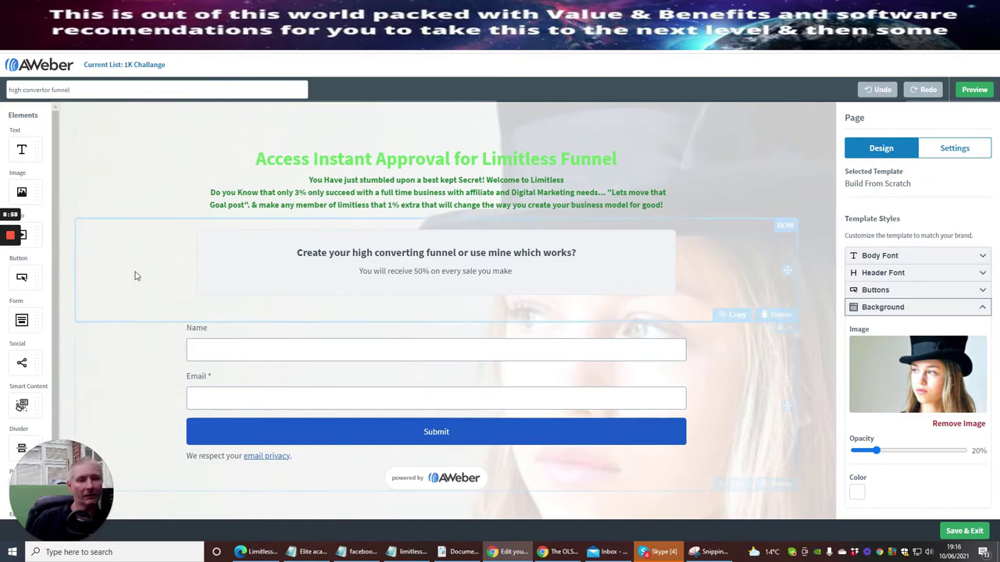
Review the page's Landing Page URL settings, including the domain options and the custom page path
{"action": "left_click", "coordinate": [955, 147]}
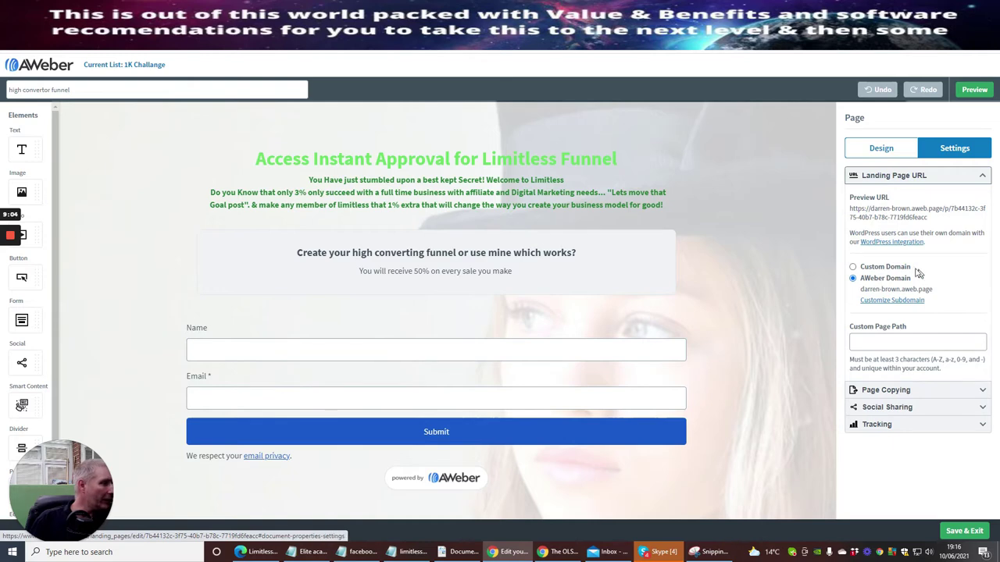
{"action": "left_click", "coordinate": [865, 345]}
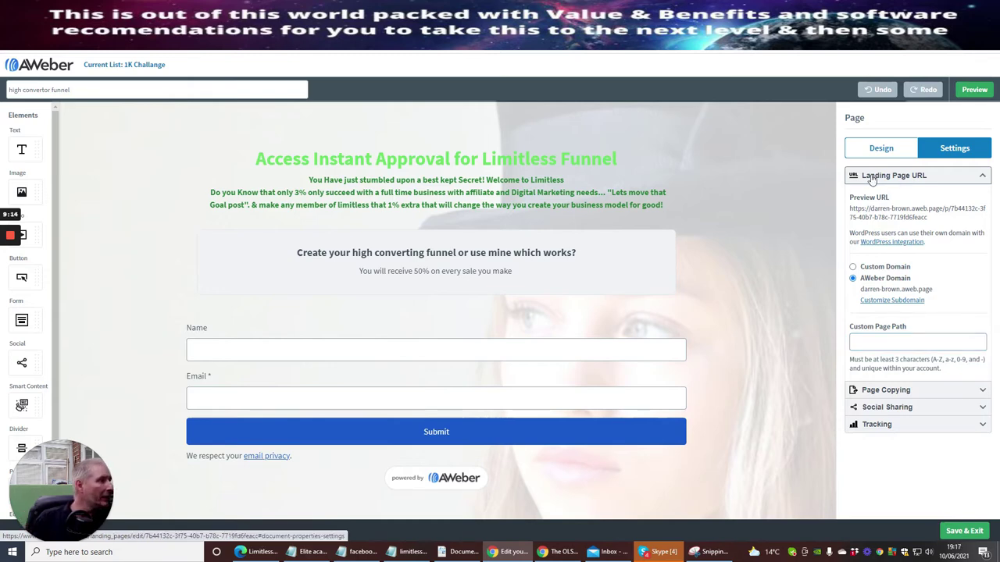
{"action": "left_click", "coordinate": [978, 180]}
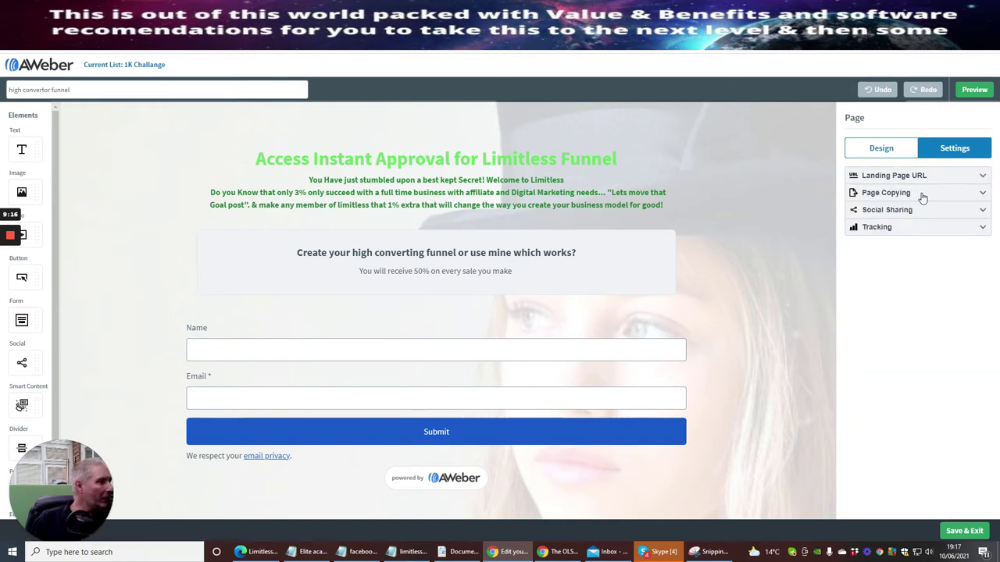
{"action": "left_click", "coordinate": [967, 179]}
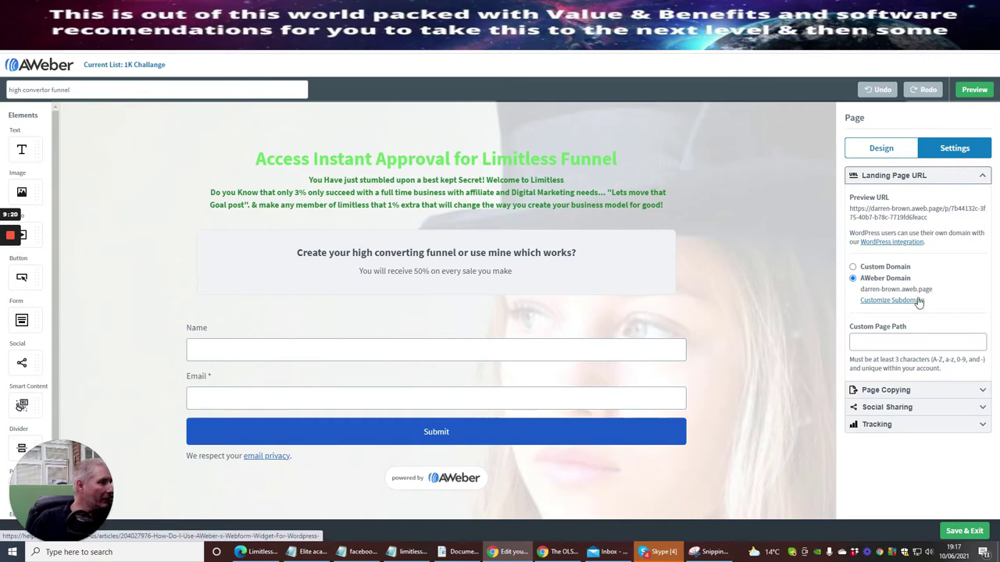
{"action": "left_click", "coordinate": [906, 342]}
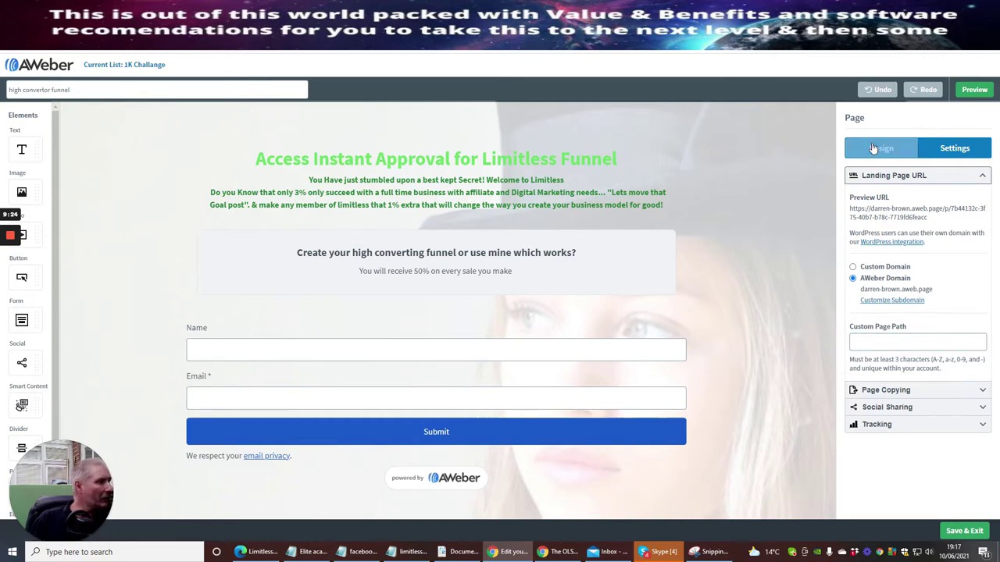
Set the template's button colour to green #38C54D
{"action": "left_click", "coordinate": [901, 152]}
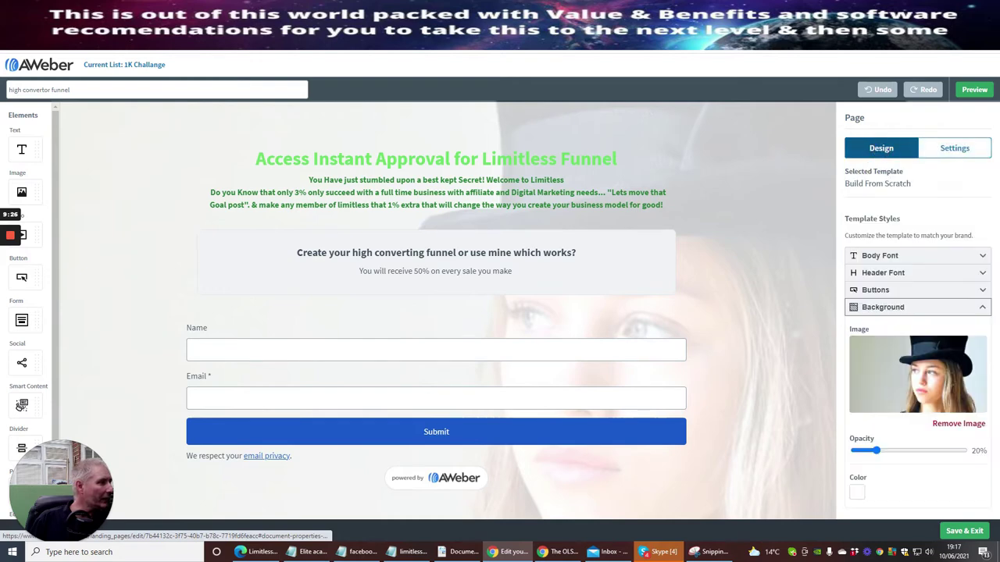
{"action": "left_click", "coordinate": [876, 291]}
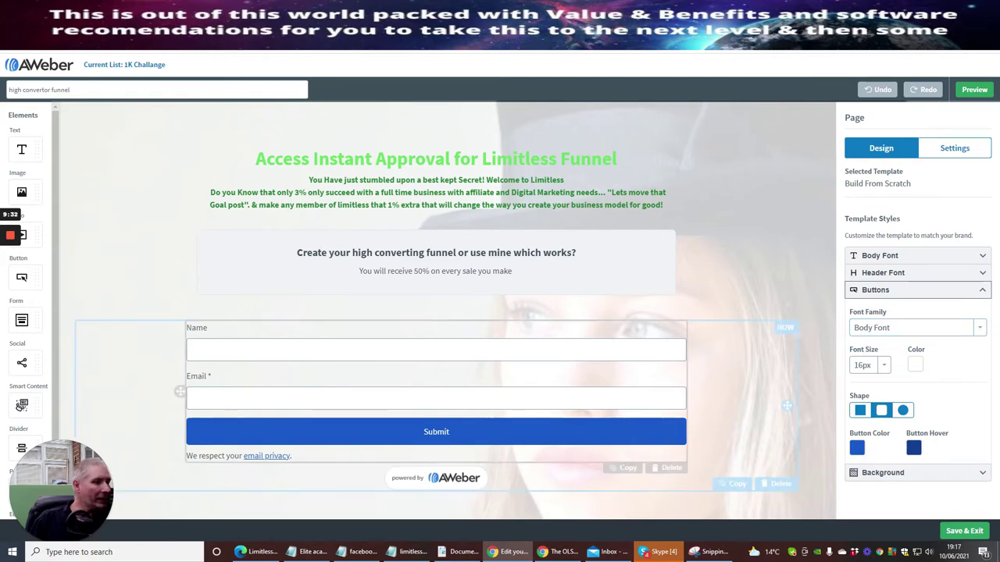
{"action": "left_click", "coordinate": [856, 449]}
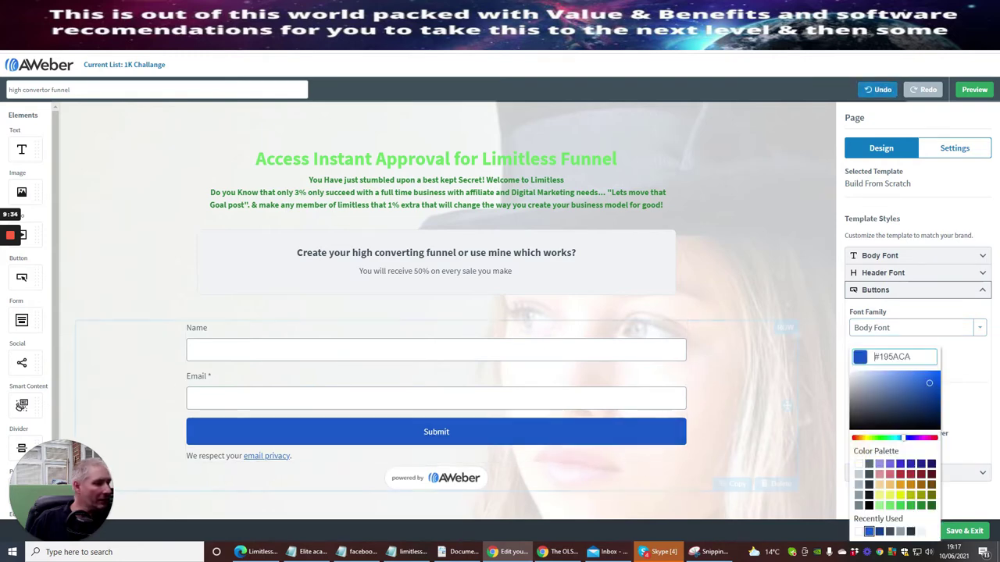
{"action": "left_click", "coordinate": [900, 506]}
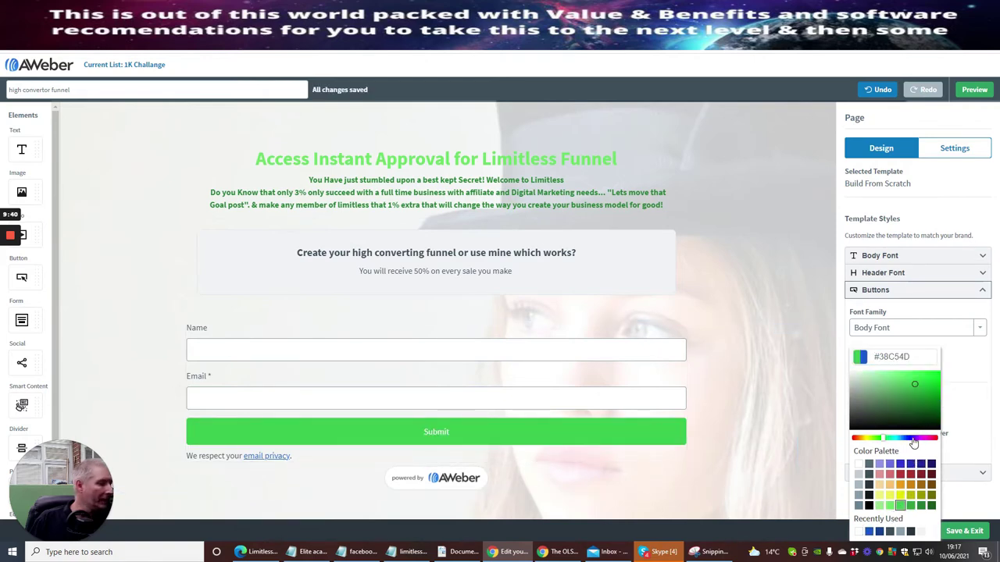
{"action": "left_click", "coordinate": [963, 412]}
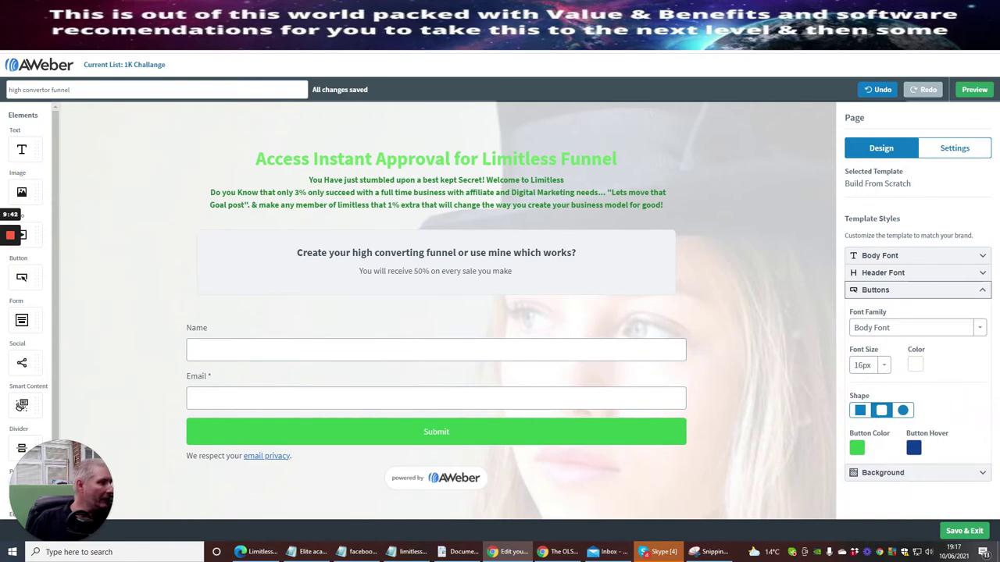
Select Custom Domain for the landing page URL and look at the account's page for connecting a new custom domain
{"action": "left_click", "coordinate": [953, 151]}
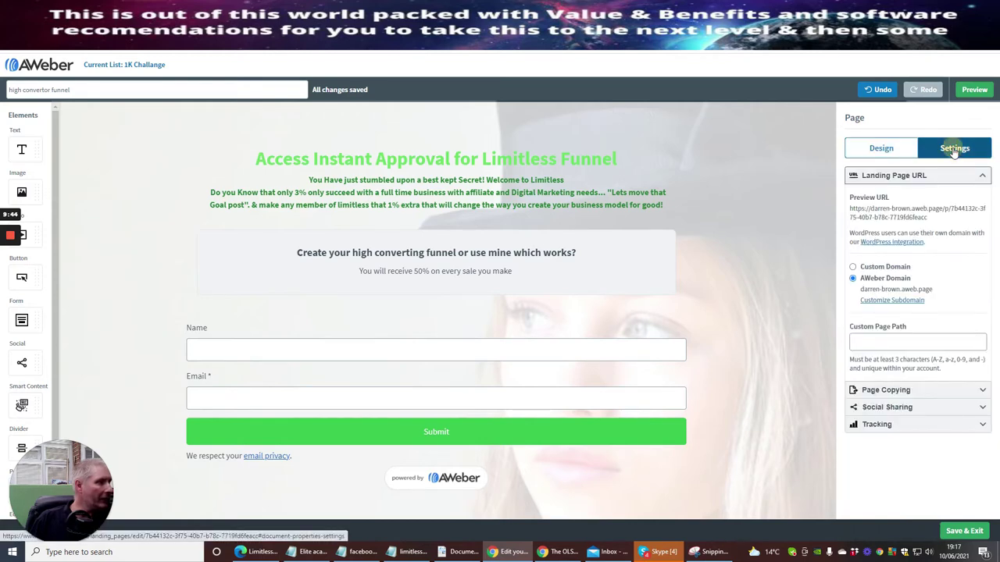
{"action": "left_click", "coordinate": [853, 267]}
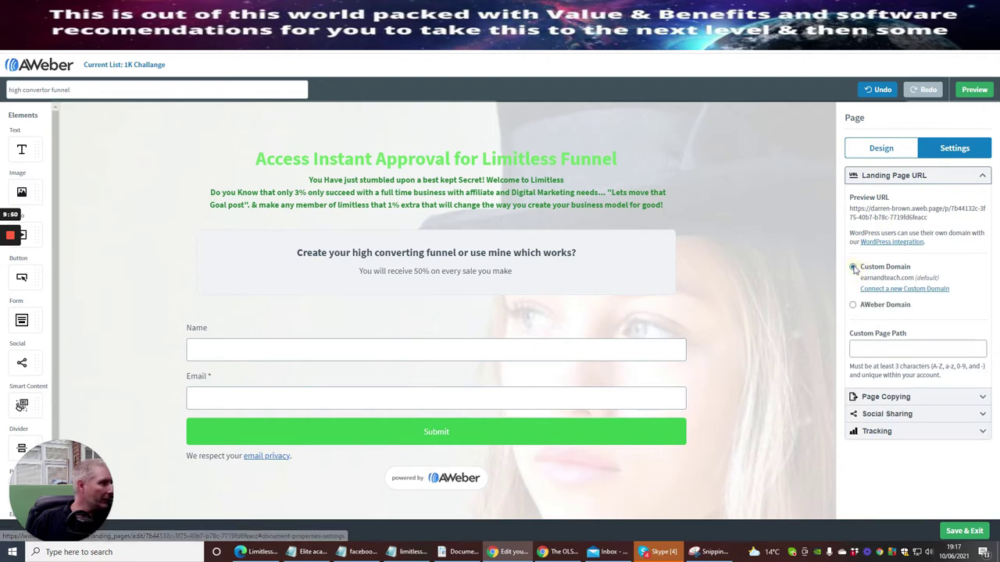
{"action": "left_click", "coordinate": [906, 289]}
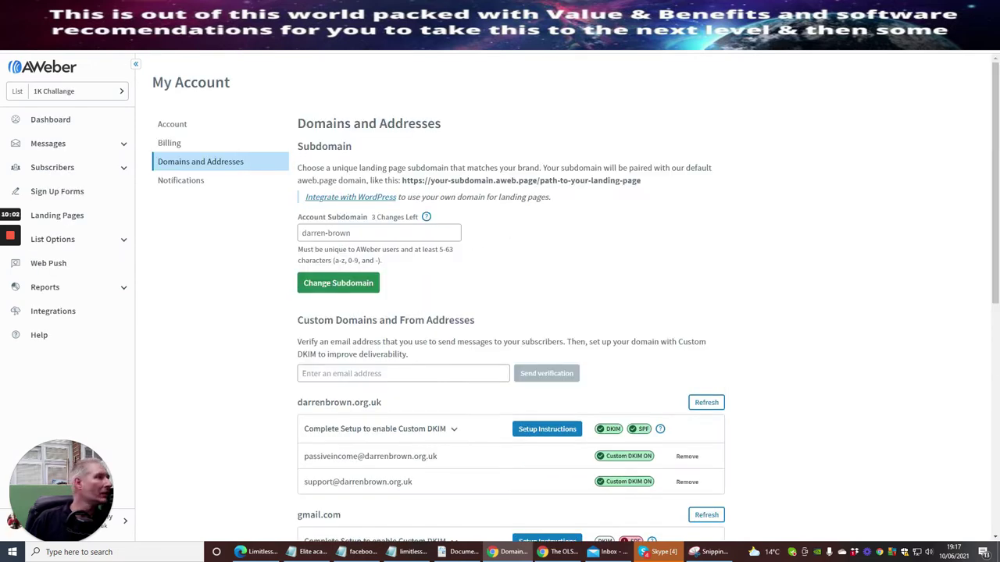
{"action": "key", "text": "ctrl+w"}
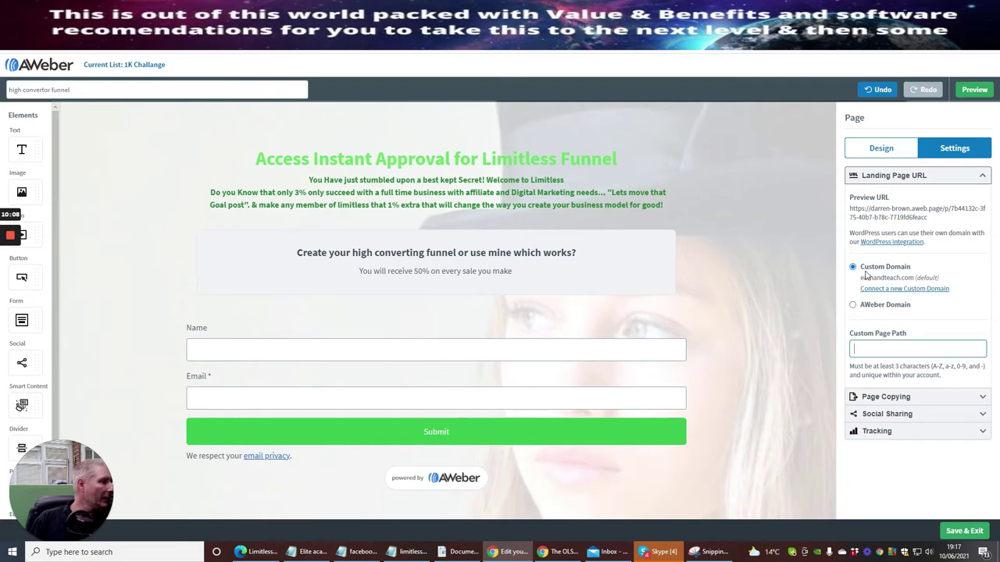
Set the landing page URL to AWeber Domain, leave the custom page path blank, and save and exit the page
{"action": "left_click", "coordinate": [853, 306]}
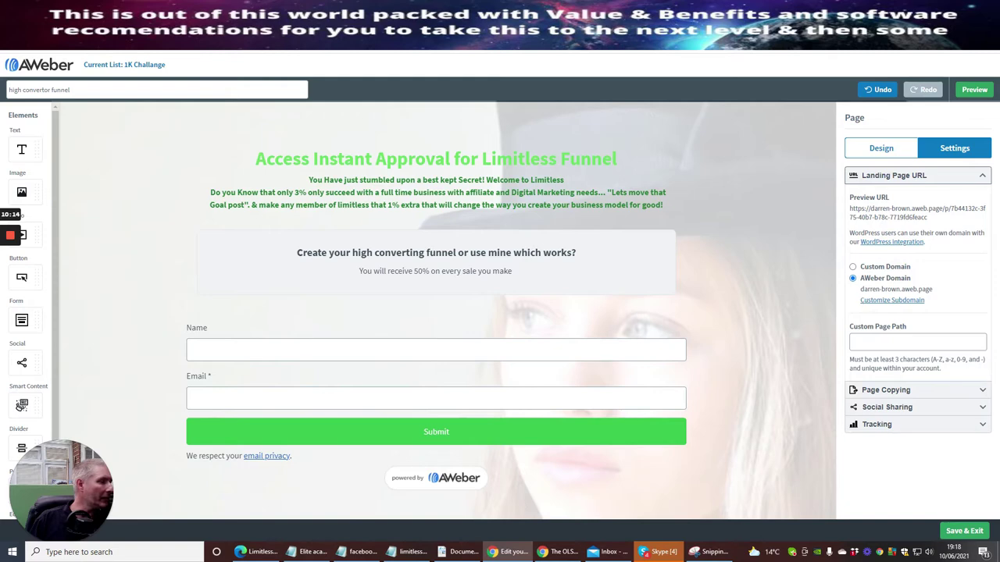
{"action": "left_click", "coordinate": [884, 341]}
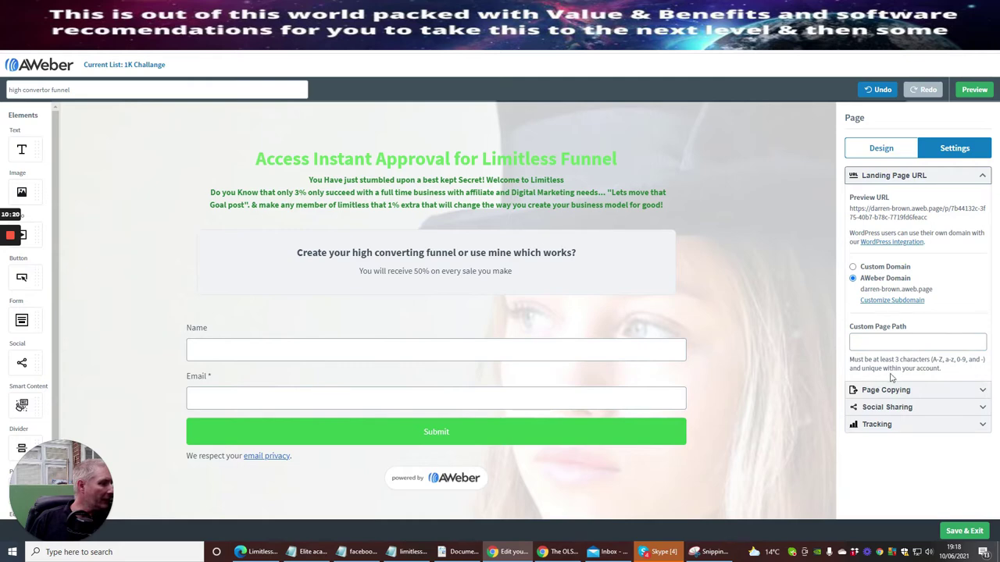
{"action": "left_click", "coordinate": [918, 341]}
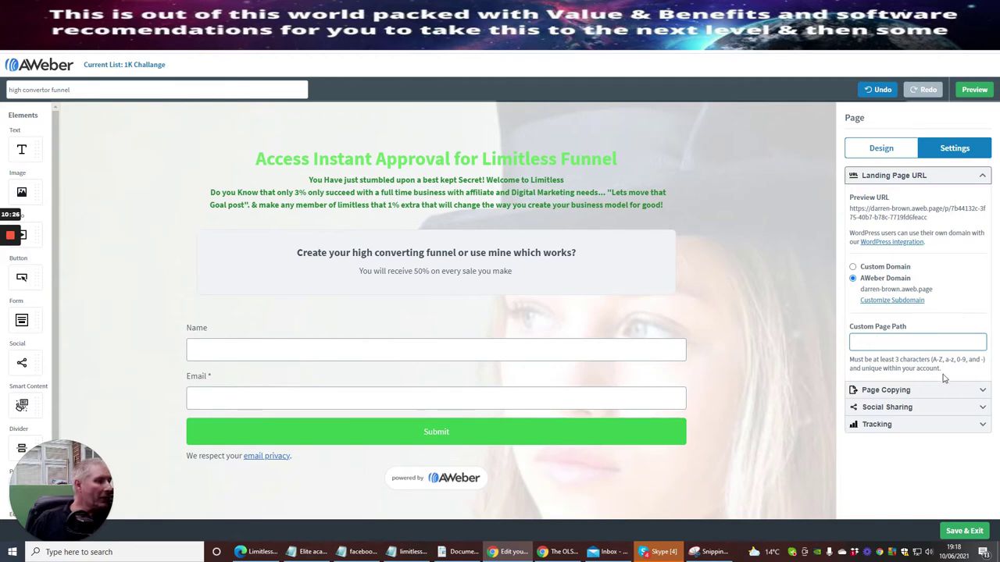
{"action": "left_click", "coordinate": [954, 533]}
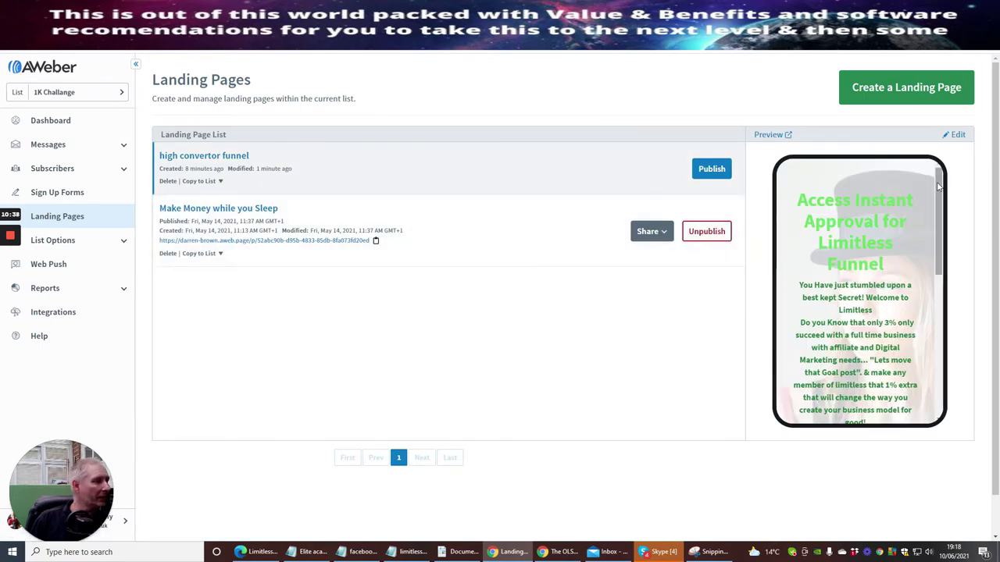
Look through the mobile preview of the "high convertor funnel" landing page
{"action": "scroll", "coordinate": [945, 244], "scroll_direction": "down", "scroll_amount": 2}
{"action": "left_click_drag", "start_coordinate": [945, 245], "coordinate": [896, 198]}
{"action": "scroll", "coordinate": [896, 197], "scroll_direction": "up", "scroll_amount": 1}
{"action": "scroll", "coordinate": [893, 152], "scroll_direction": "down", "scroll_amount": 5}
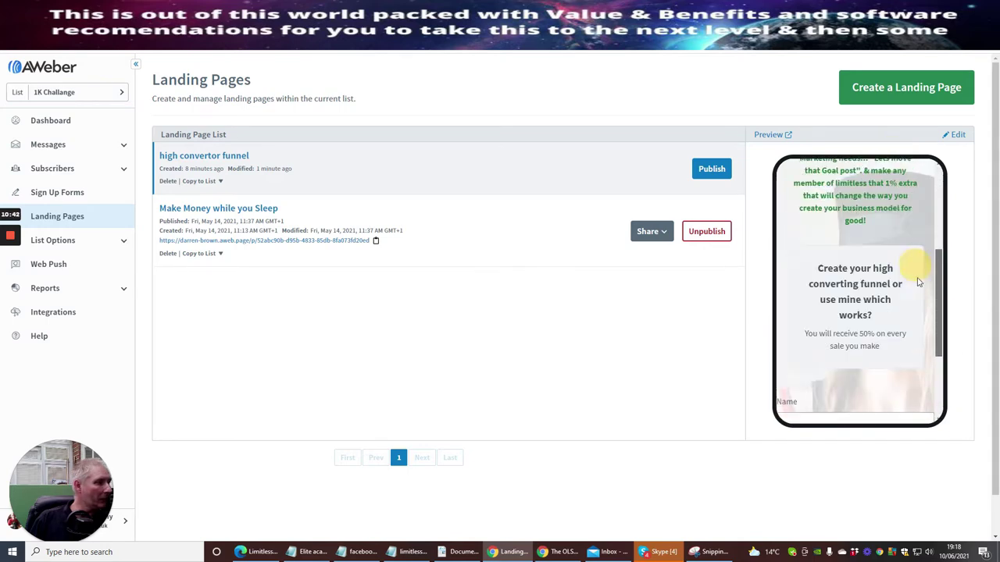
{"action": "scroll", "coordinate": [917, 330], "scroll_direction": "up", "scroll_amount": 5}
{"action": "scroll", "coordinate": [909, 193], "scroll_direction": "up", "scroll_amount": 1}
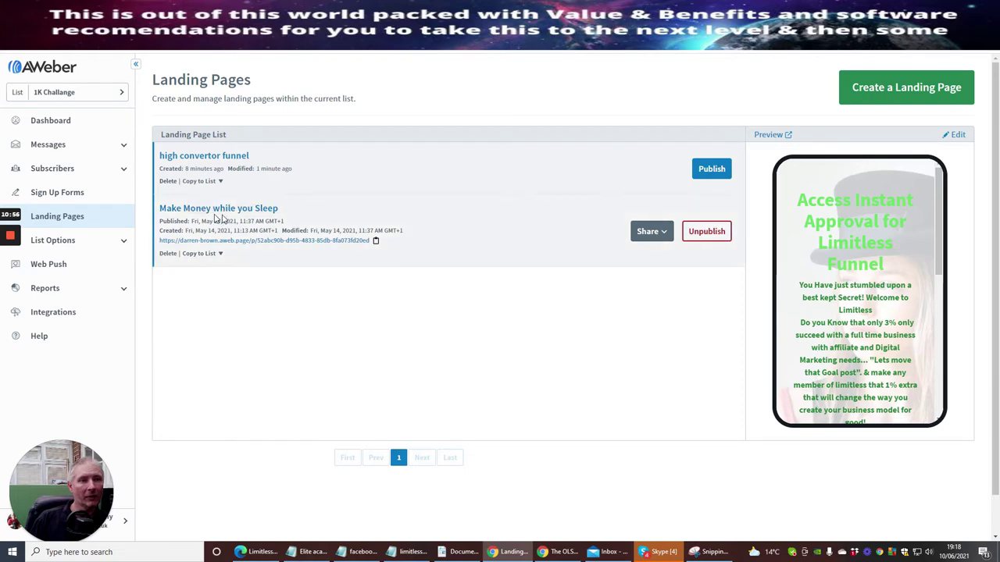
Reopen "high convertor funnel" for editing and set the sign-up form's Thank You Page to Custom URL
{"action": "left_click", "coordinate": [201, 156]}
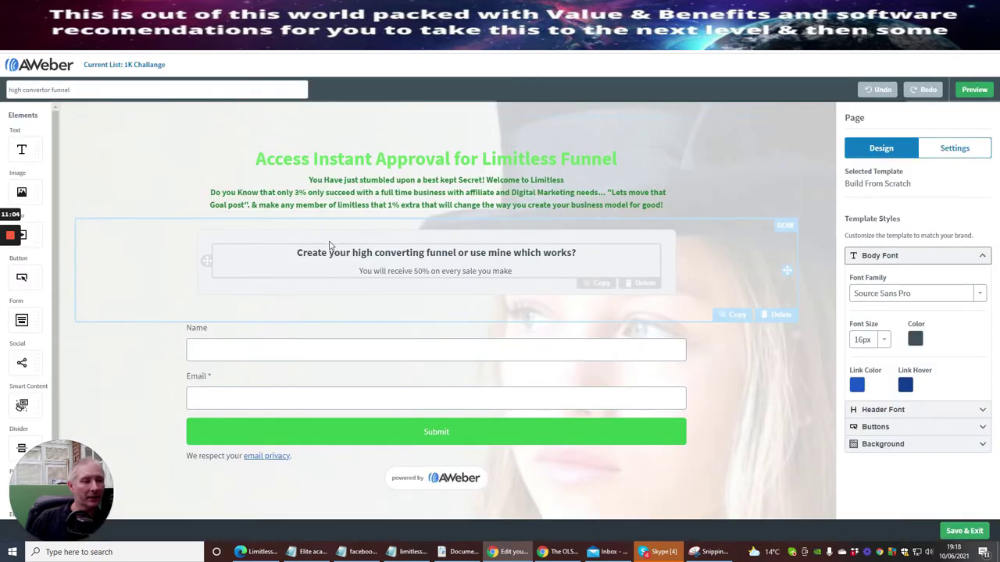
{"action": "left_click", "coordinate": [389, 349]}
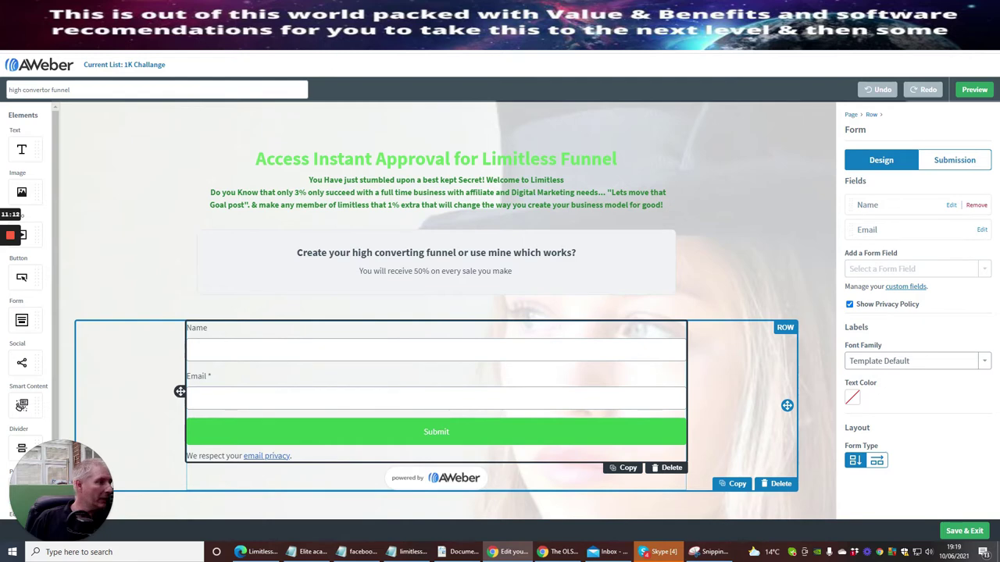
{"action": "left_click", "coordinate": [409, 434]}
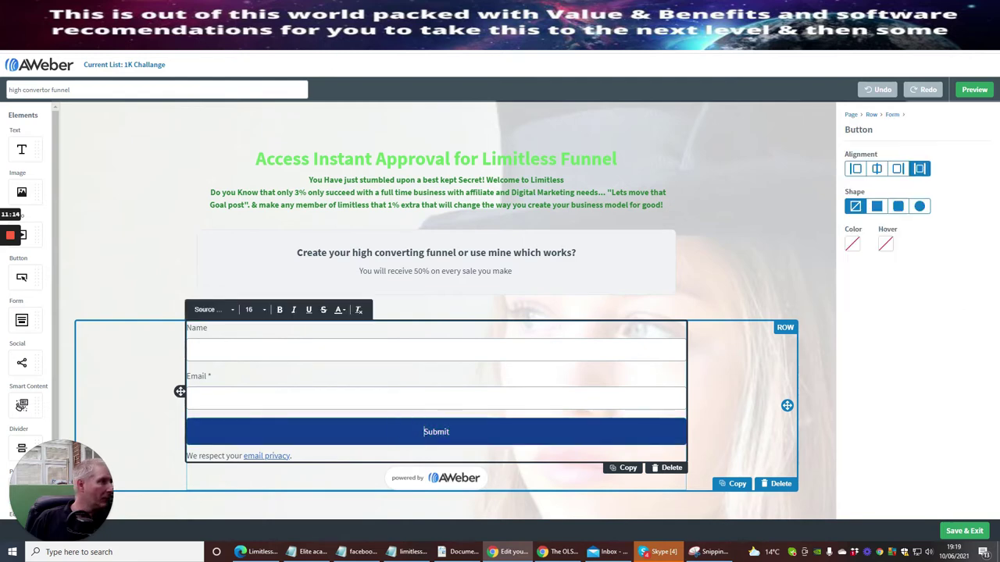
{"action": "left_click", "coordinate": [416, 400]}
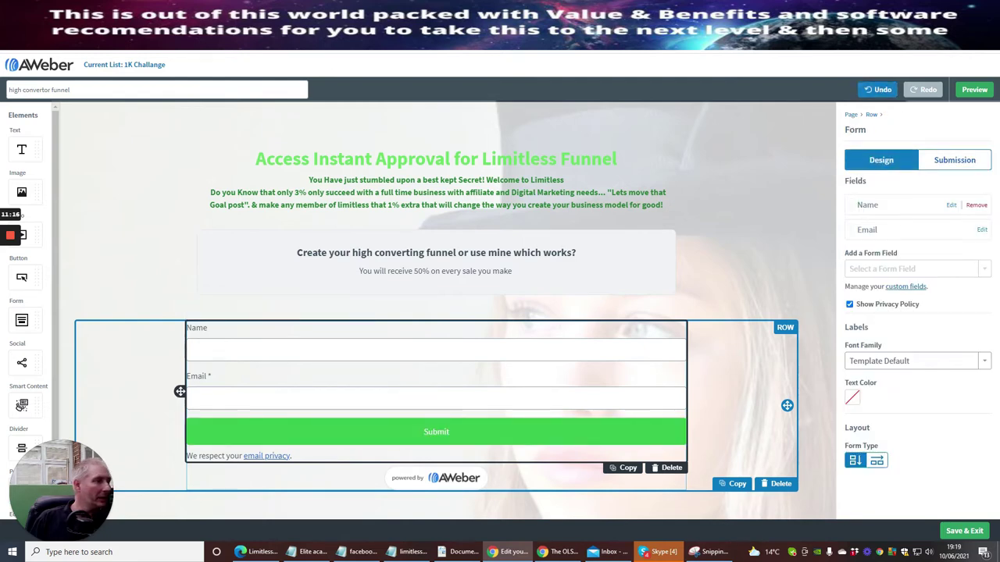
{"action": "left_click", "coordinate": [956, 161]}
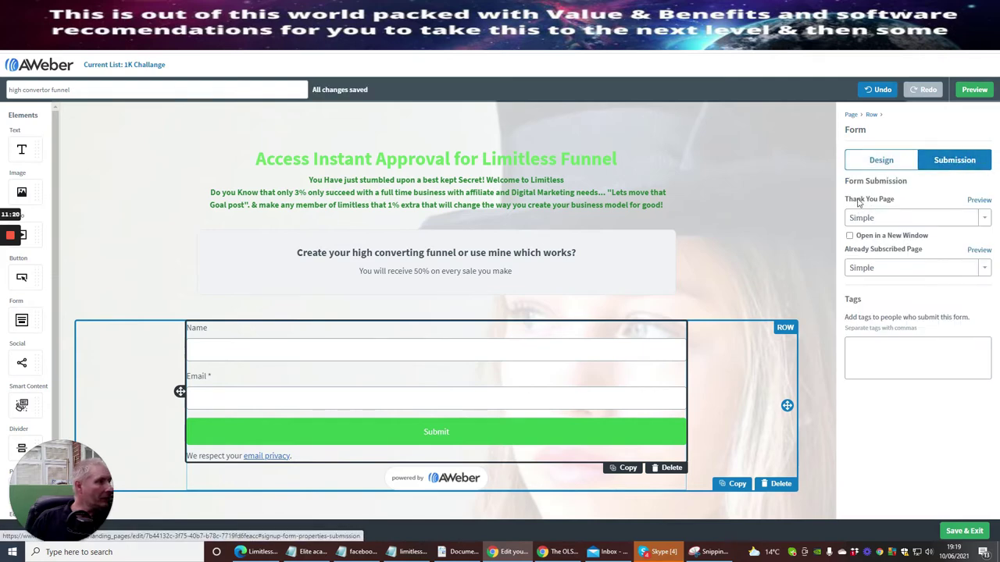
{"action": "left_click", "coordinate": [986, 220]}
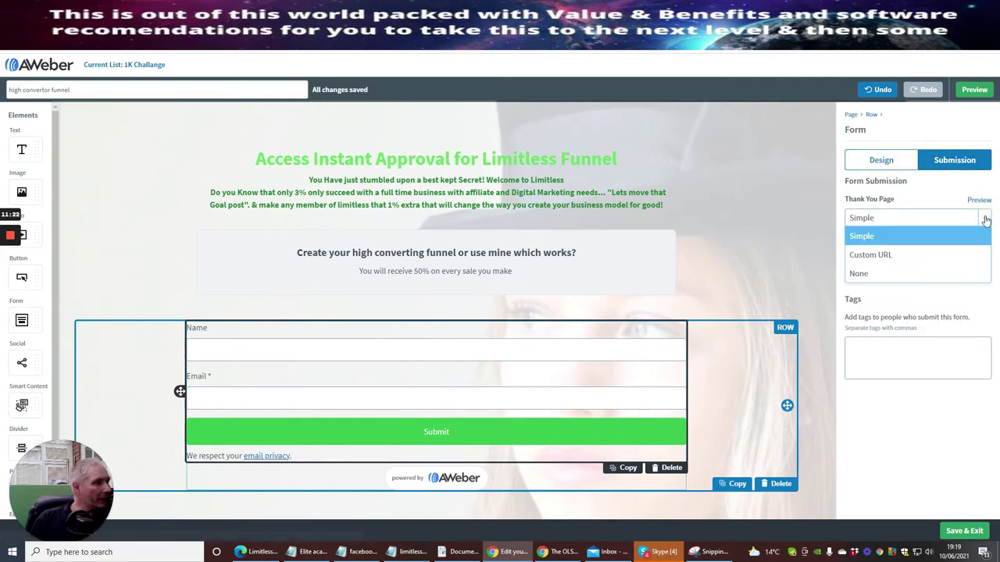
{"action": "left_click", "coordinate": [892, 254]}
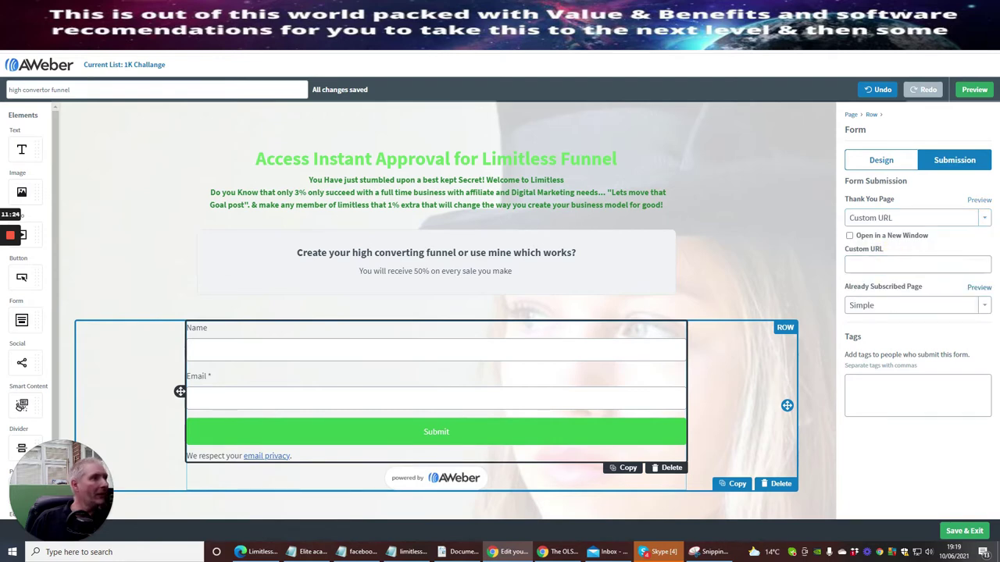
{"action": "left_click", "coordinate": [890, 264]}
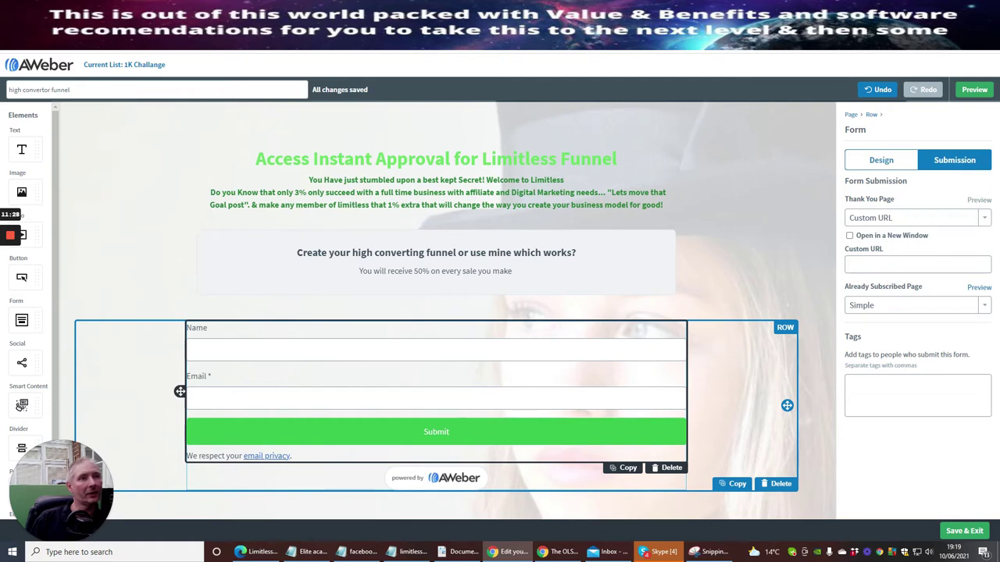
Switch to Builderall, open the Cheetah Website Builder and look through the listed websites
{"action": "key", "text": "ctrl+Tab"}
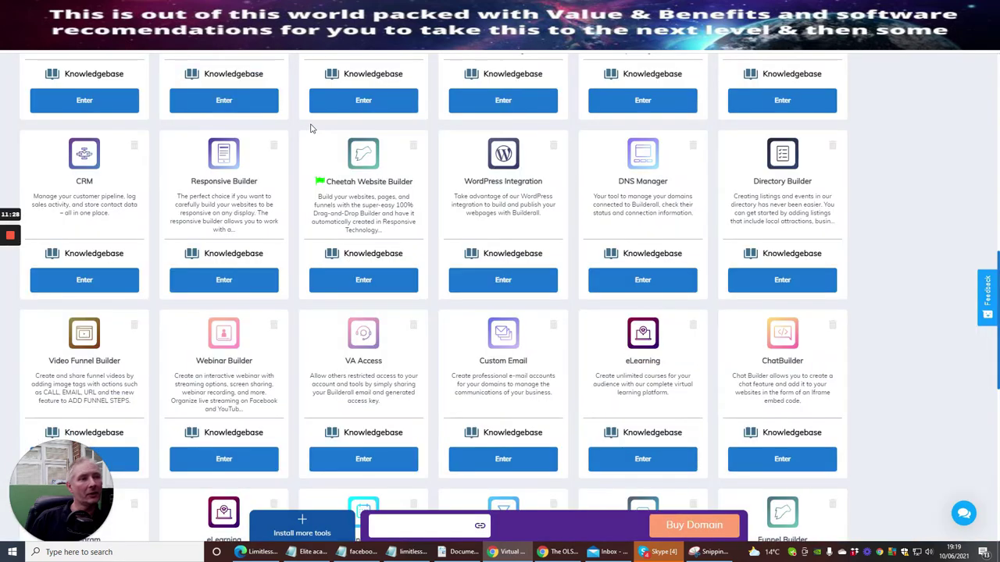
{"action": "left_click", "coordinate": [348, 283]}
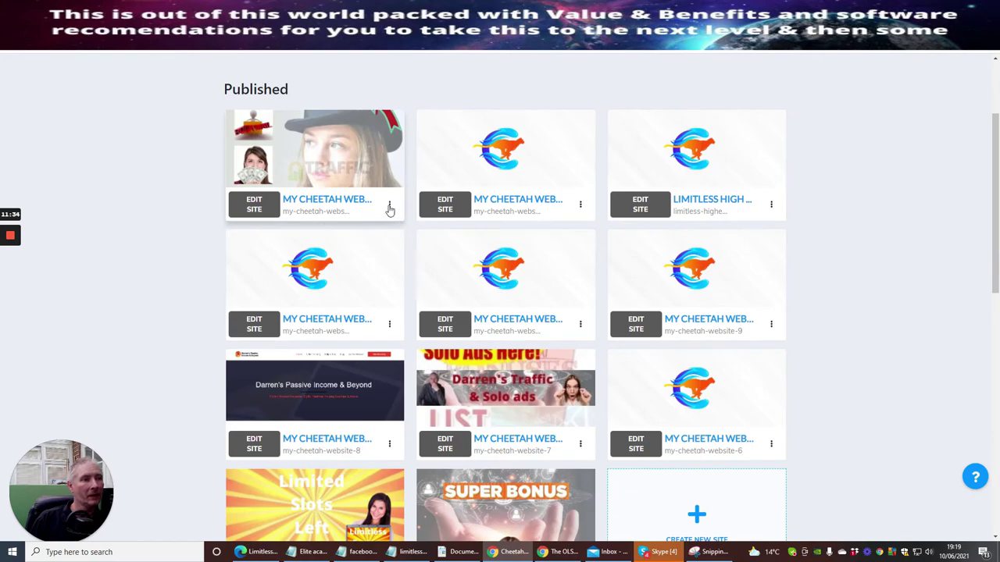
{"action": "scroll", "coordinate": [375, 328], "scroll_direction": "down", "scroll_amount": 8}
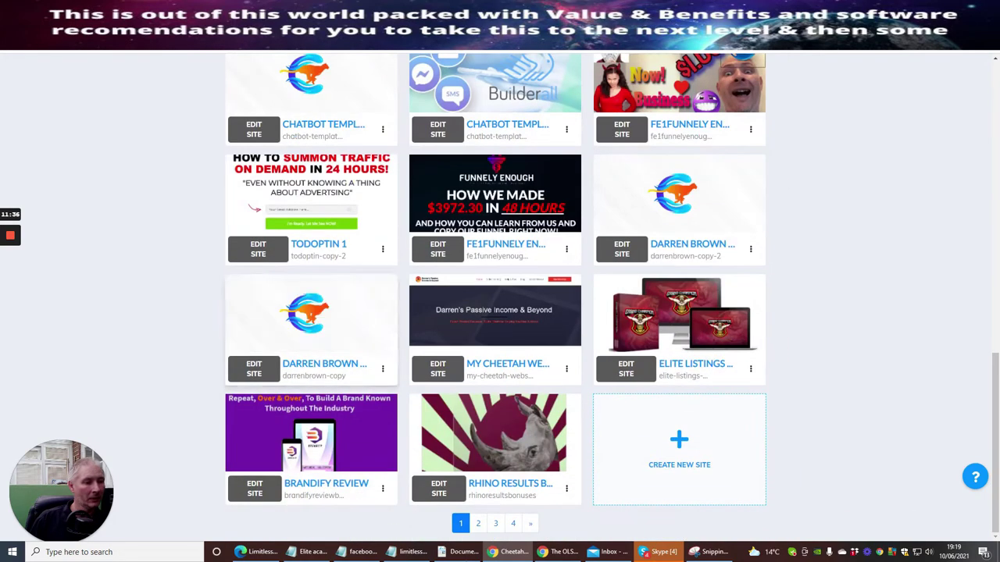
{"action": "scroll", "coordinate": [336, 316], "scroll_direction": "up", "scroll_amount": 5}
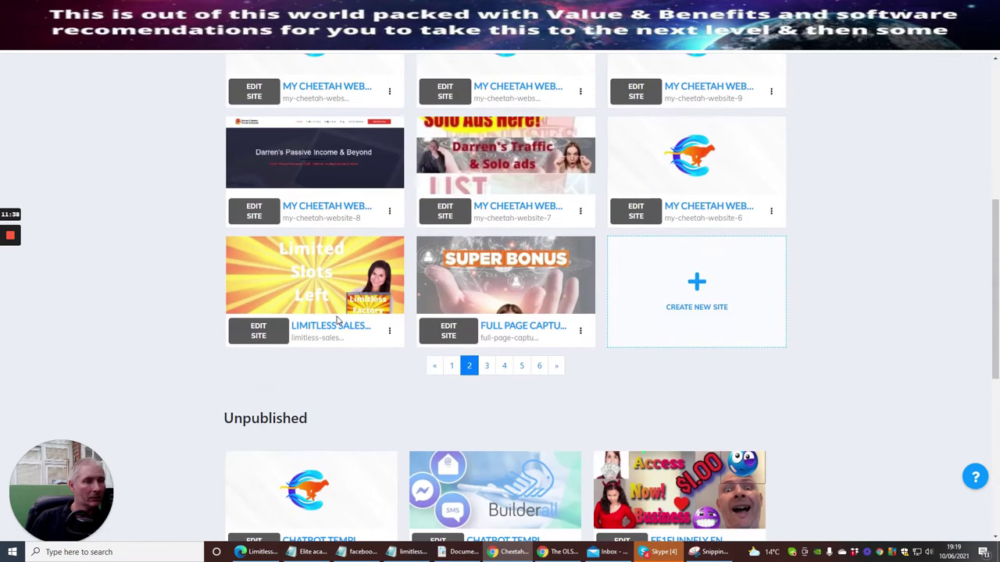
{"action": "scroll", "coordinate": [336, 321], "scroll_direction": "up", "scroll_amount": 8}
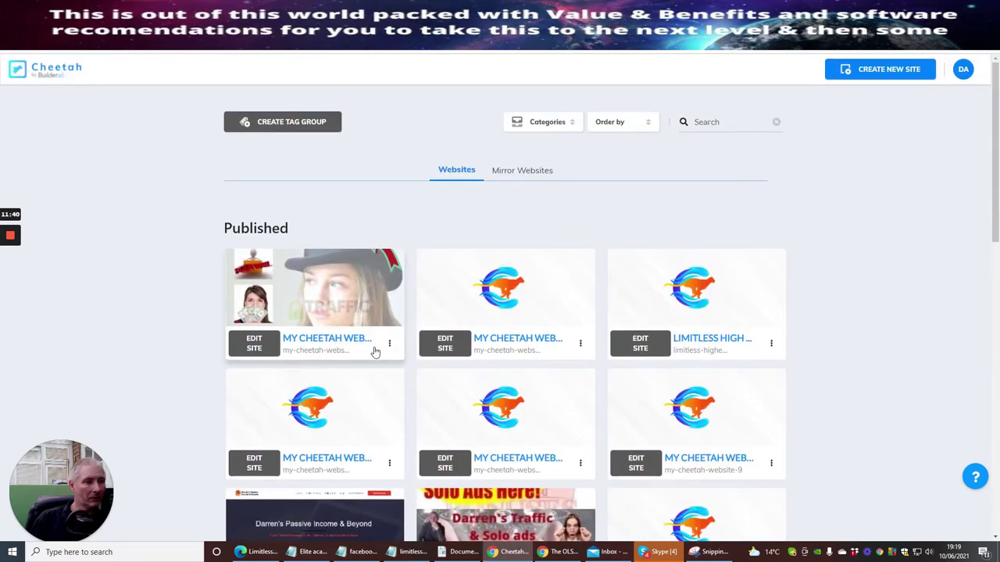
{"action": "scroll", "coordinate": [367, 352], "scroll_direction": "down", "scroll_amount": 2}
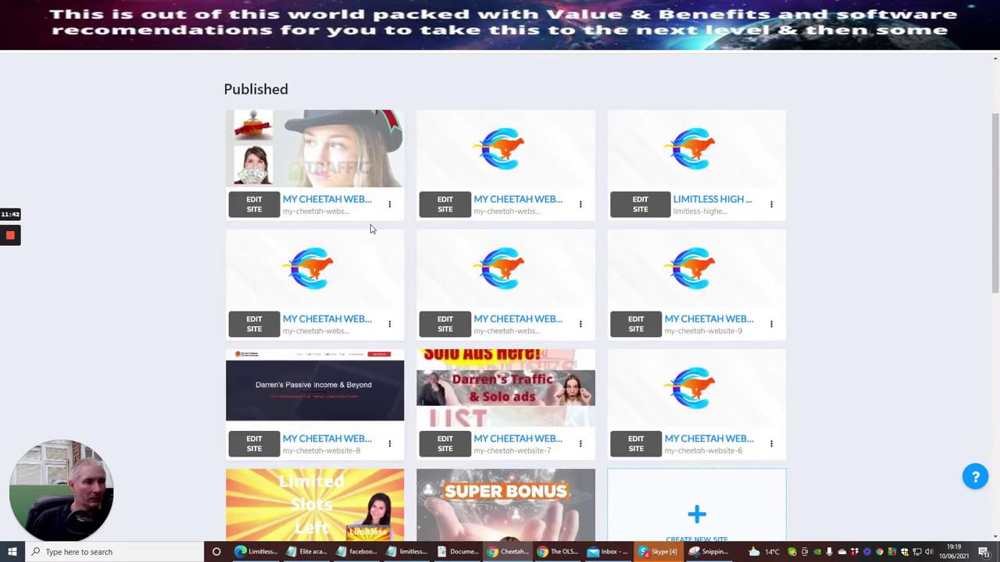
{"action": "scroll", "coordinate": [366, 242], "scroll_direction": "down", "scroll_amount": 6}
{"action": "scroll", "coordinate": [367, 242], "scroll_direction": "up", "scroll_amount": 6}
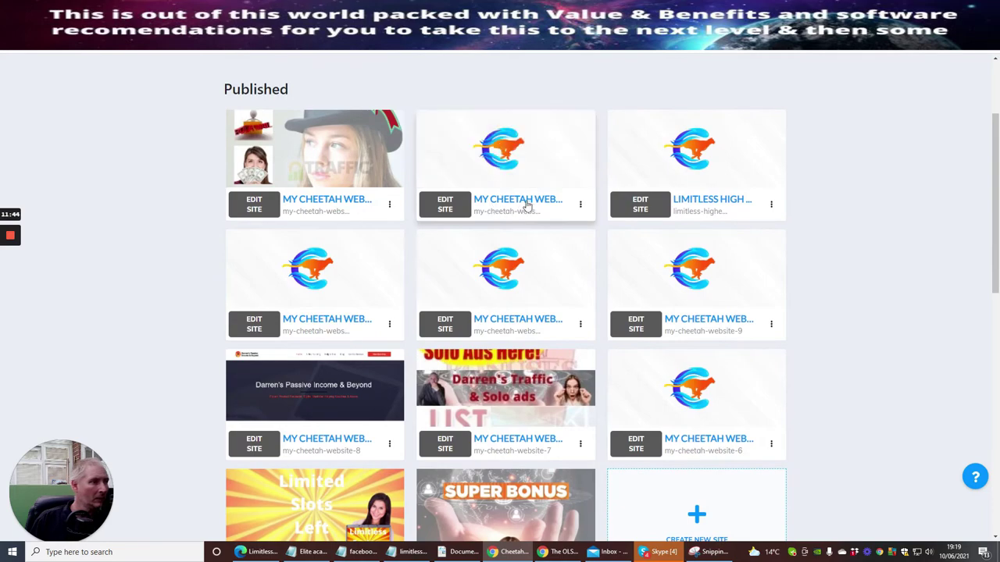
{"action": "scroll", "coordinate": [523, 204], "scroll_direction": "down", "scroll_amount": 6}
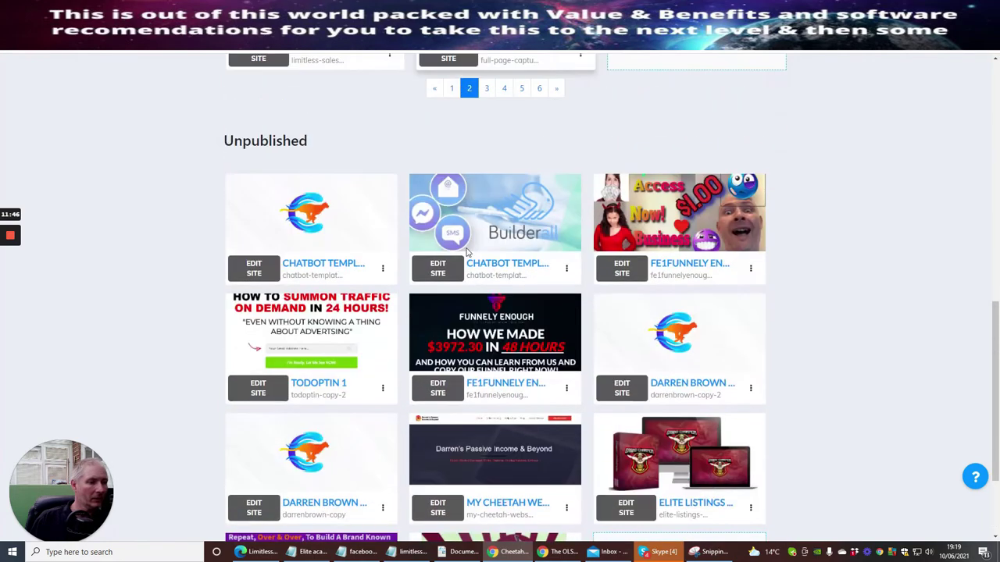
Look through pages 2 and 3 of the unpublished sites and check the pages of the second published My Cheetah website
{"action": "scroll", "coordinate": [467, 251], "scroll_direction": "down", "scroll_amount": 2}
{"action": "left_click", "coordinate": [486, 524]}
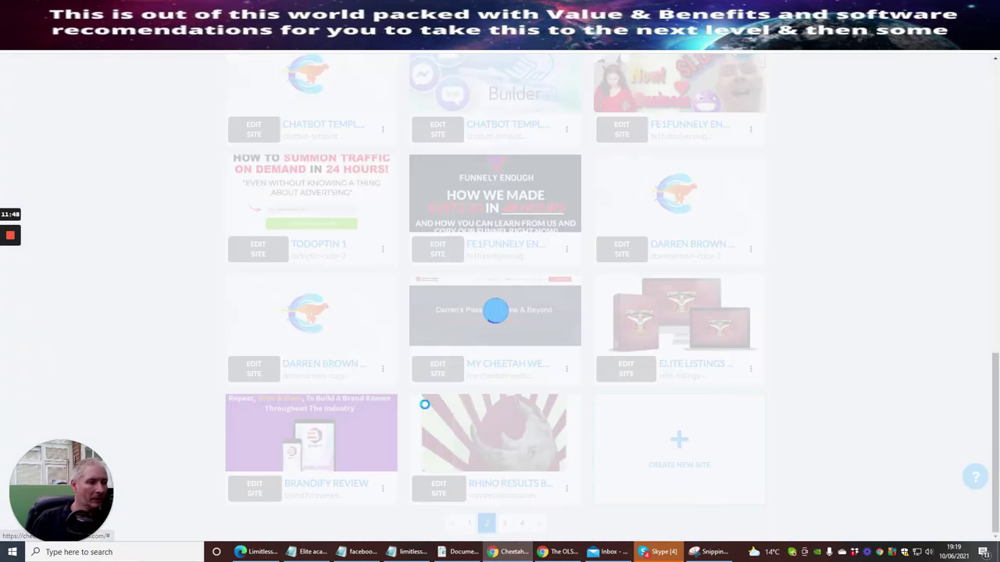
{"action": "scroll", "coordinate": [367, 246], "scroll_direction": "up", "scroll_amount": 5}
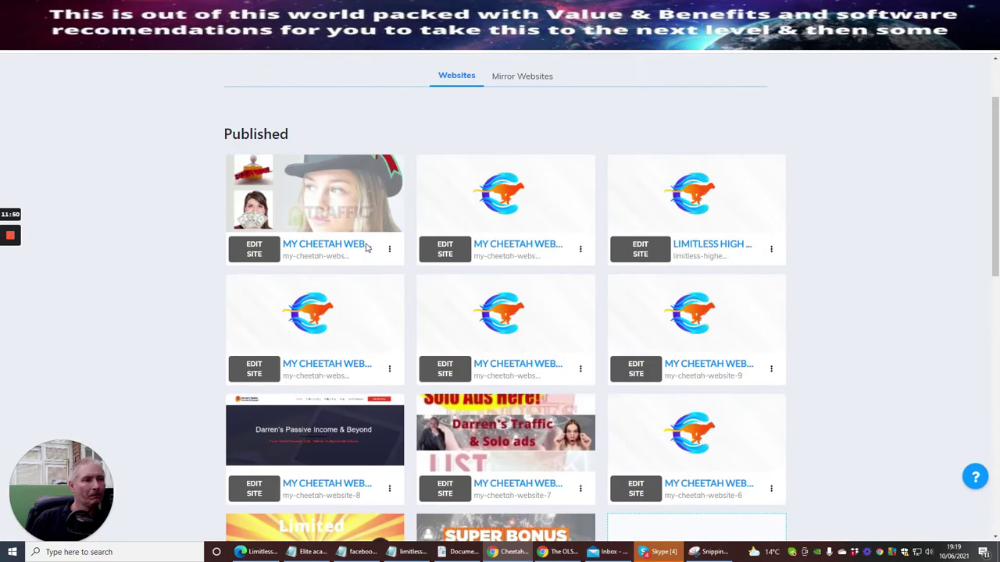
{"action": "scroll", "coordinate": [367, 247], "scroll_direction": "down", "scroll_amount": 10}
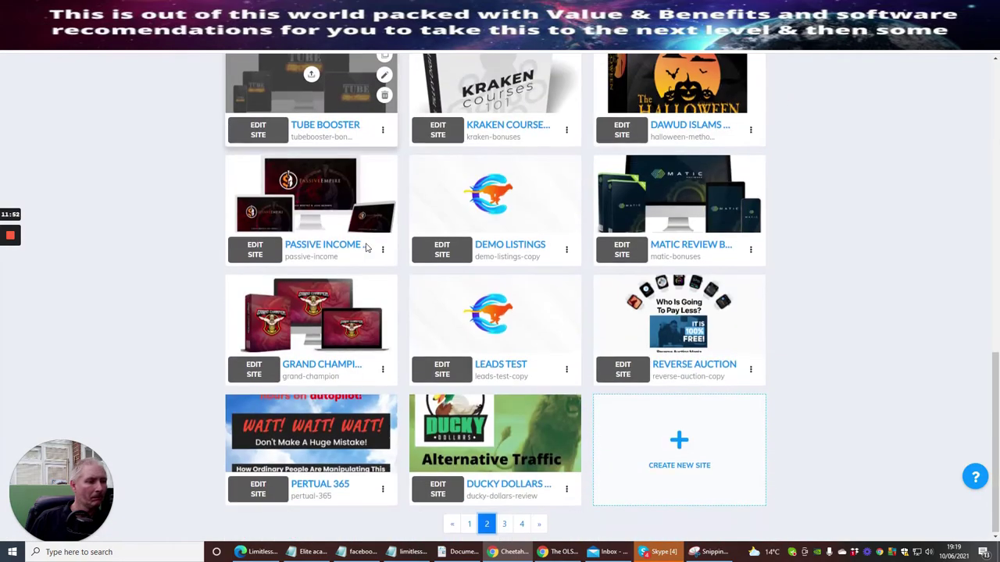
{"action": "left_click", "coordinate": [505, 523]}
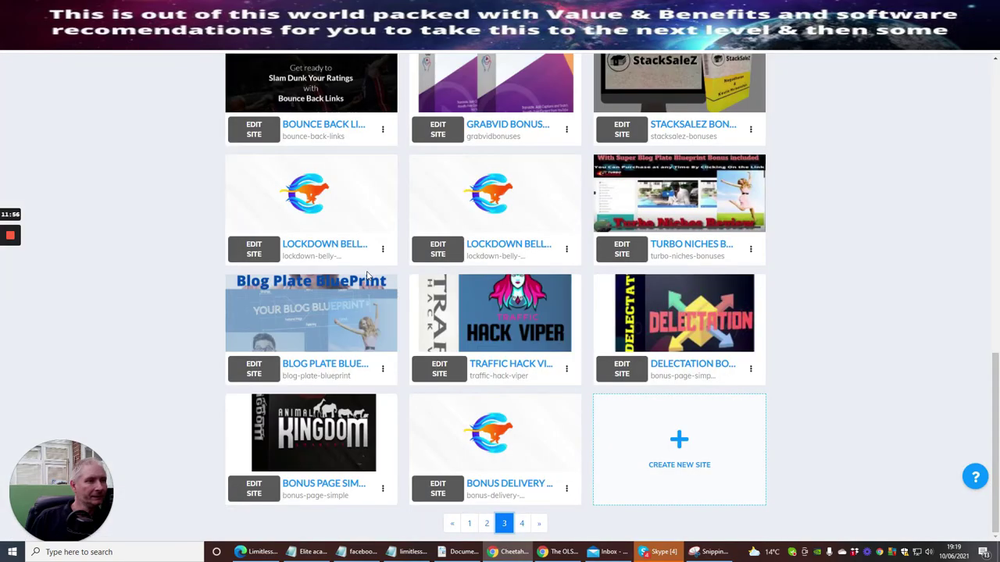
{"action": "scroll", "coordinate": [365, 276], "scroll_direction": "down", "scroll_amount": 15}
{"action": "scroll", "coordinate": [364, 277], "scroll_direction": "down", "scroll_amount": 4}
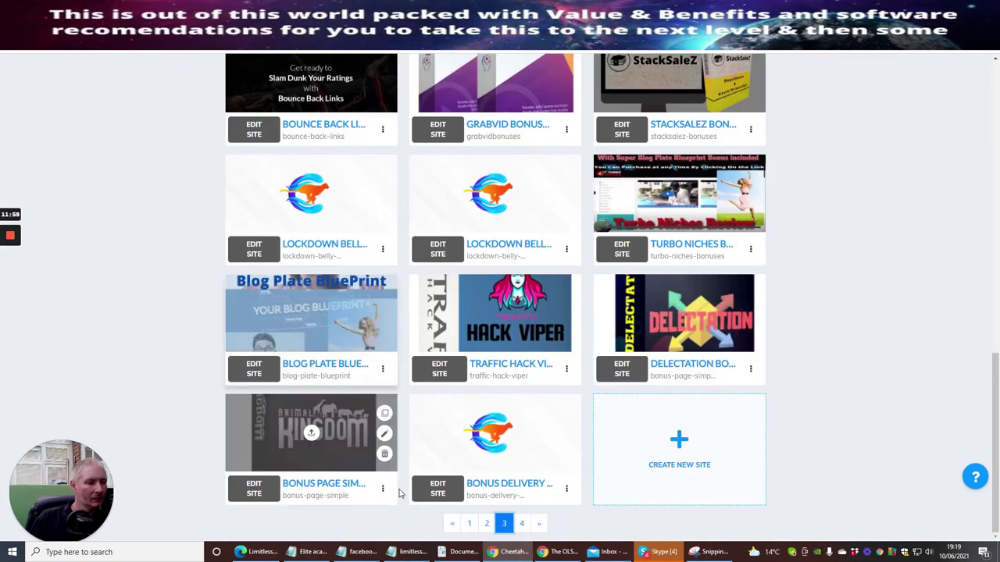
{"action": "left_click", "coordinate": [465, 524]}
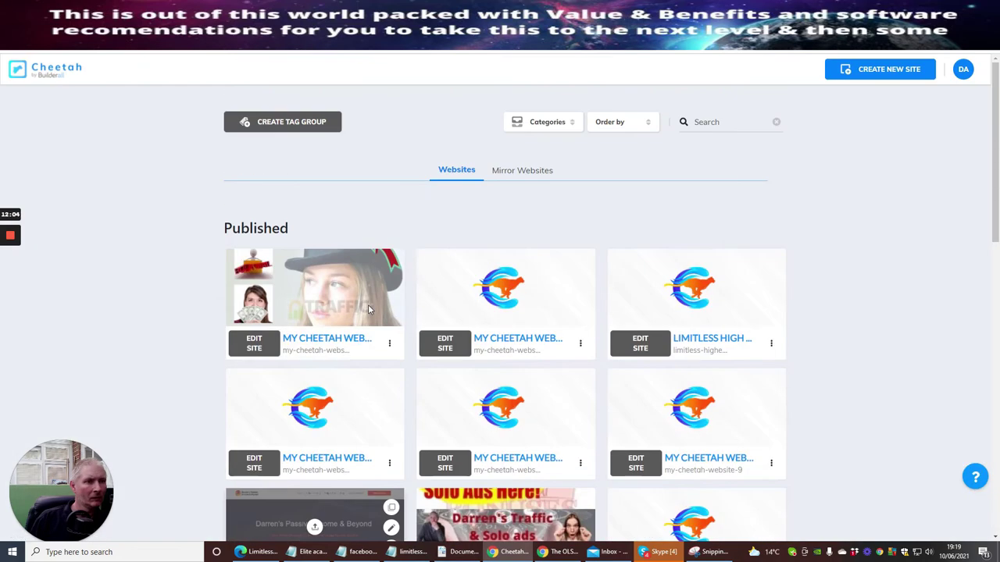
{"action": "left_click", "coordinate": [444, 345]}
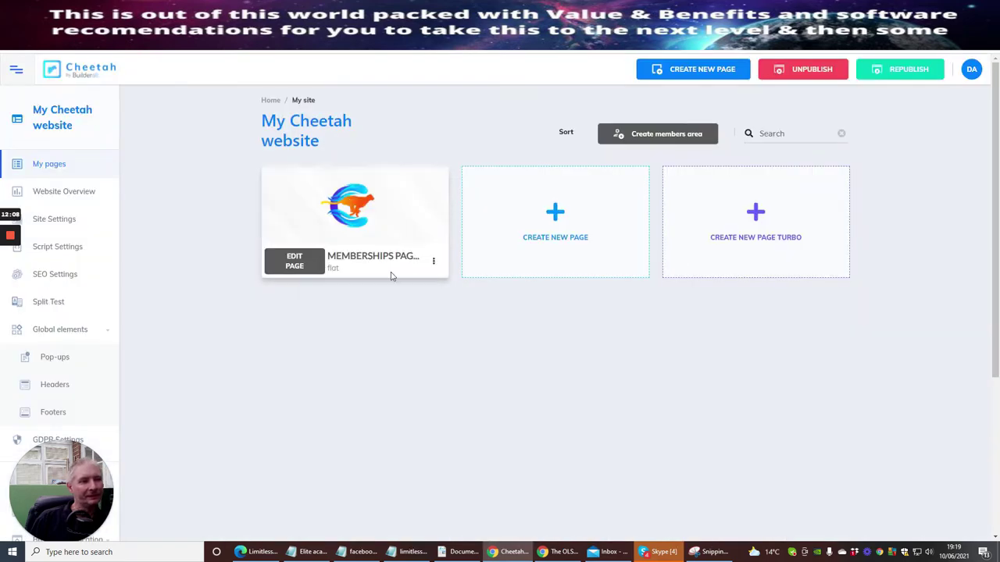
{"action": "key", "text": "alt+Left"}
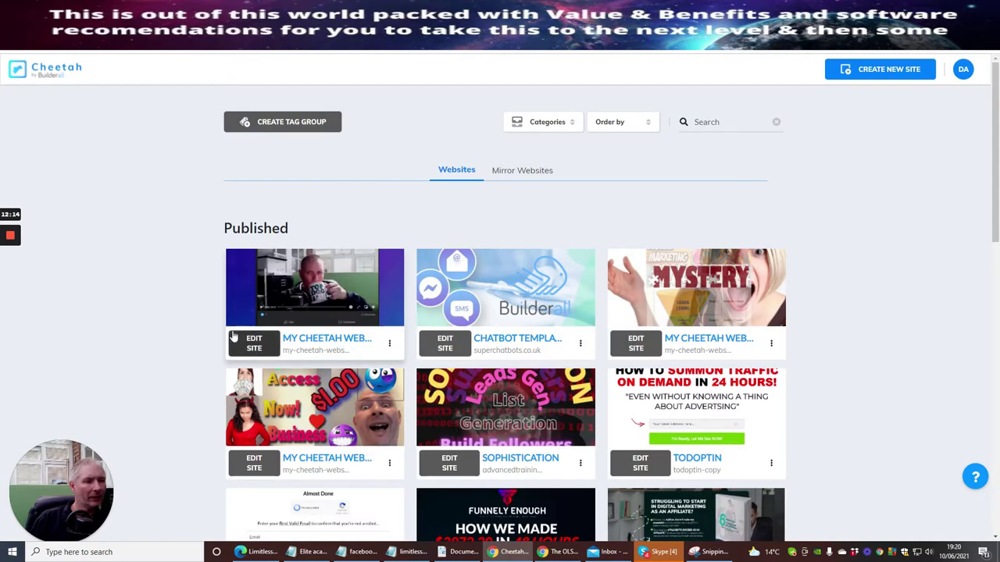
Open the live website of the first published My Cheetah site and pause its "Limitless promotional tools" video
{"action": "left_click", "coordinate": [389, 344]}
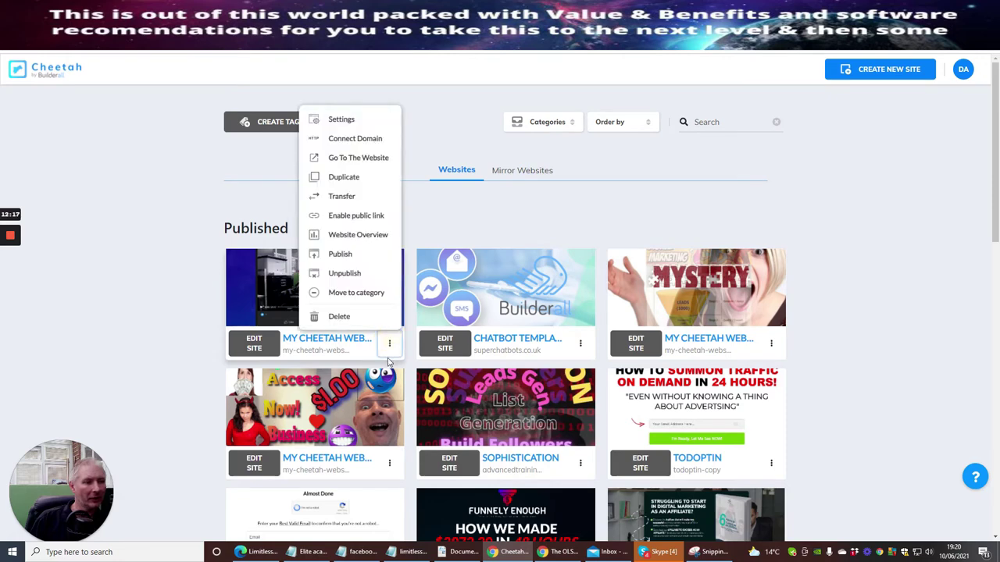
{"action": "left_click", "coordinate": [349, 158]}
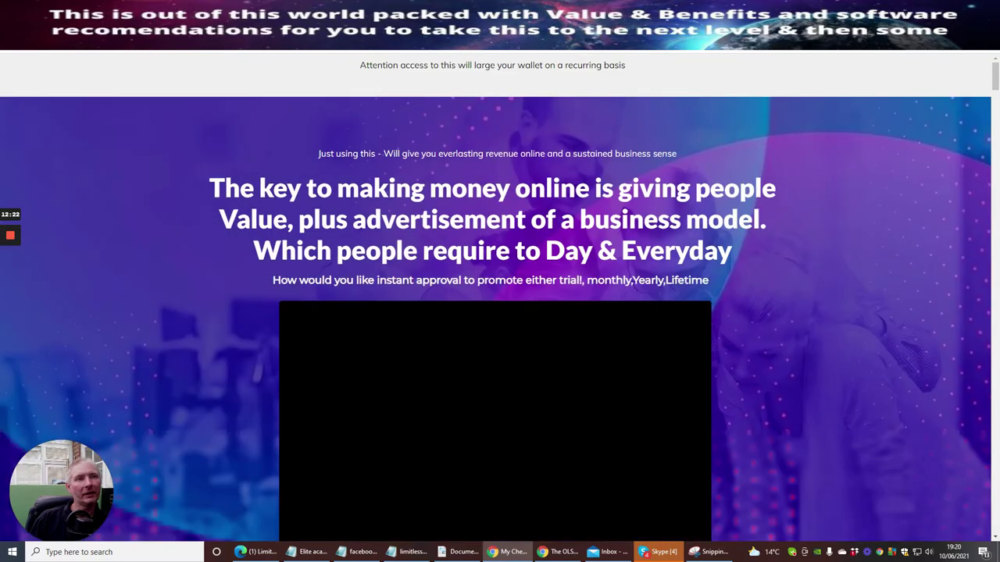
{"action": "right_click", "coordinate": [190, 45]}
{"action": "left_click", "coordinate": [212, 83]}
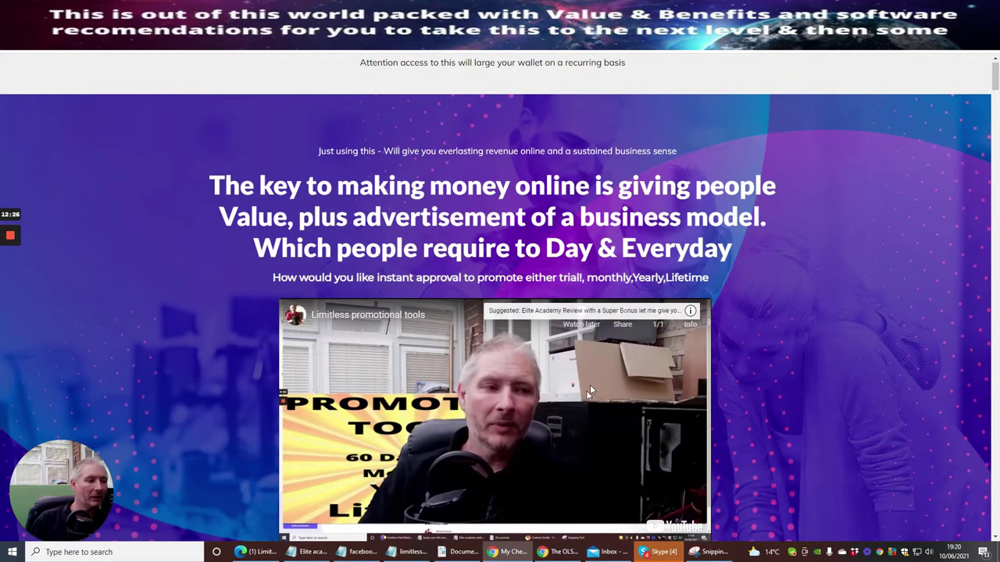
{"action": "left_click", "coordinate": [521, 399]}
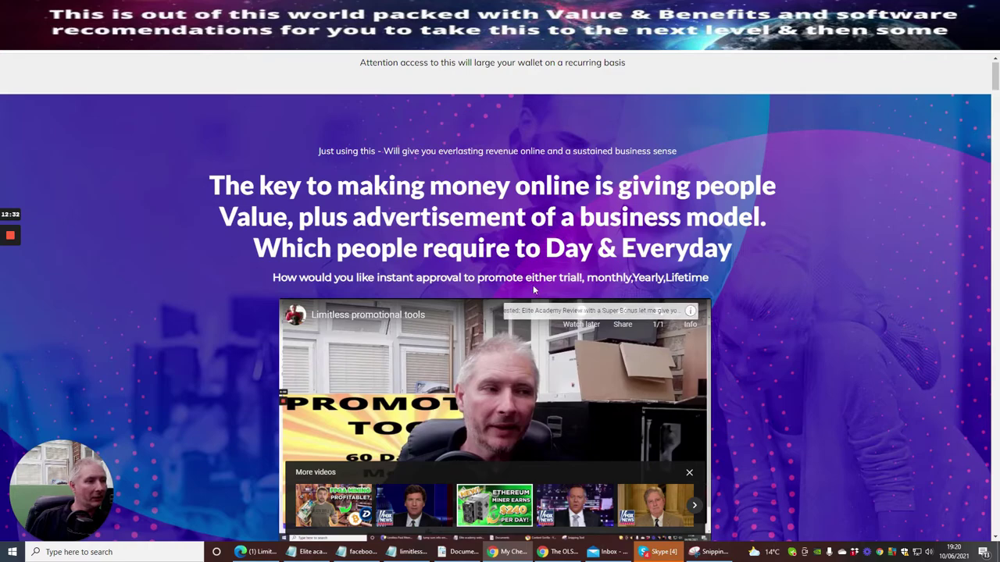
Read the sales page's personal story sections, from the Limitless introduction to "The One Thing That Changed My Life!"
{"action": "scroll", "coordinate": [645, 225], "scroll_direction": "down", "scroll_amount": 8}
{"action": "scroll", "coordinate": [646, 225], "scroll_direction": "down", "scroll_amount": 15}
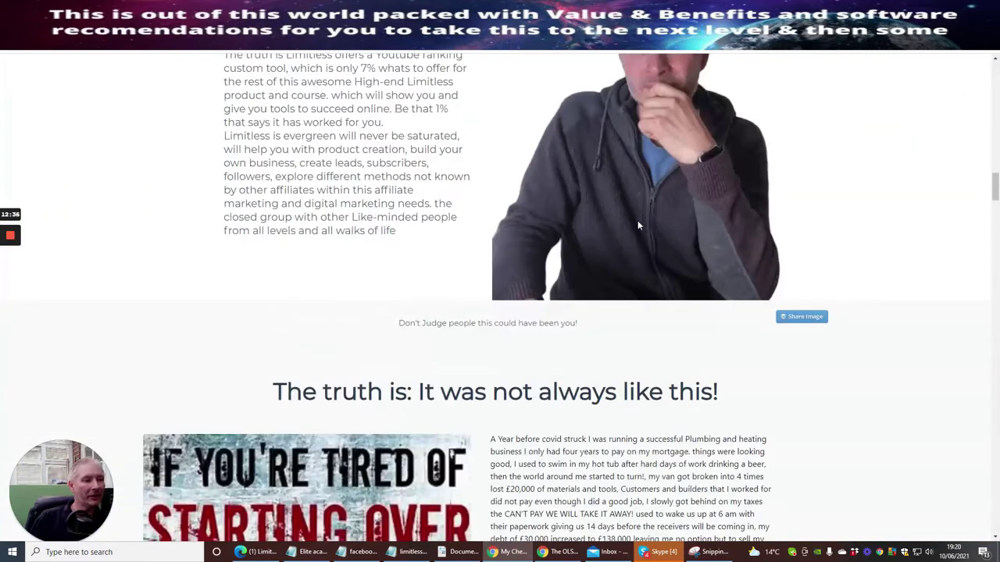
{"action": "scroll", "coordinate": [638, 225], "scroll_direction": "down", "scroll_amount": 3}
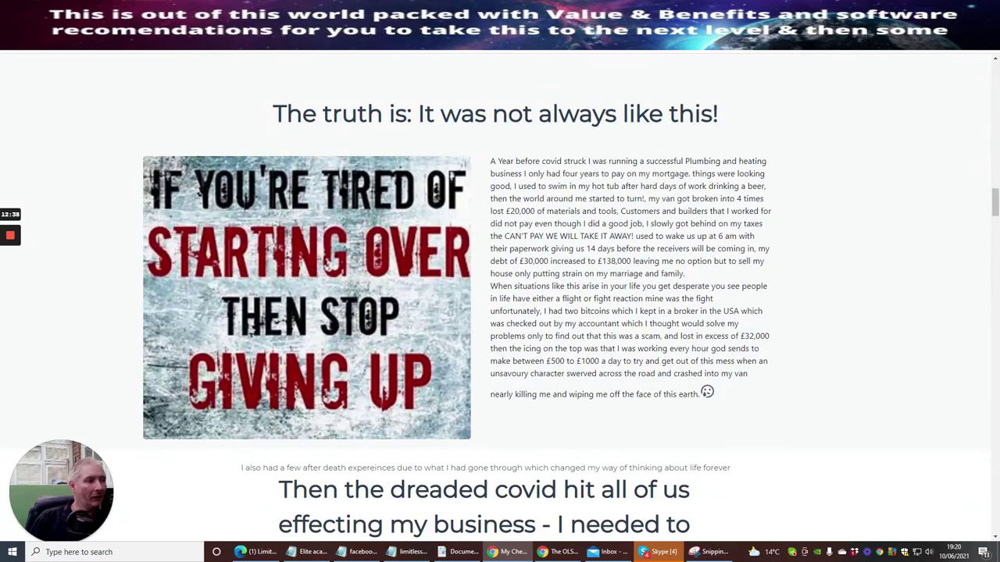
{"action": "scroll", "coordinate": [609, 161], "scroll_direction": "down", "scroll_amount": 5}
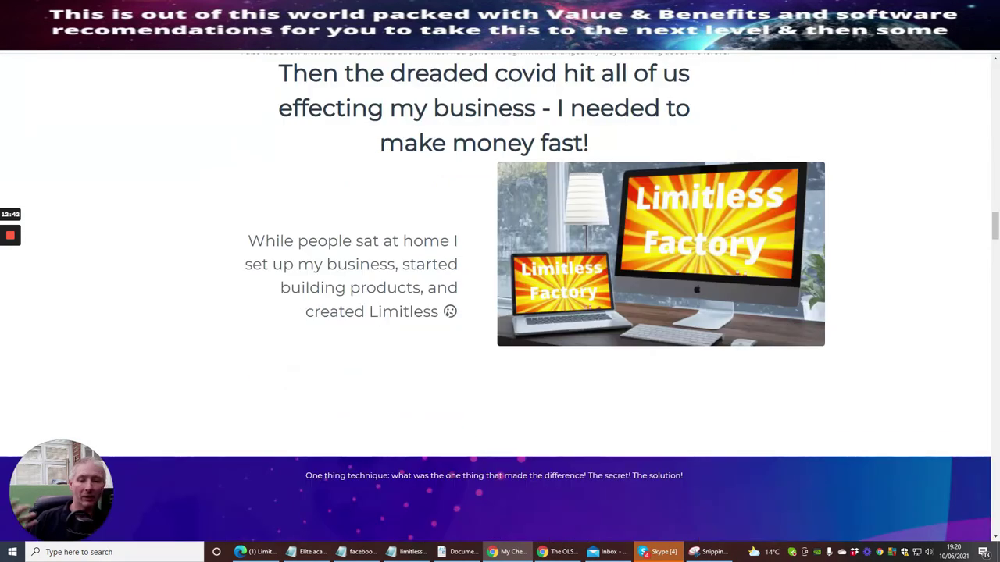
{"action": "scroll", "coordinate": [435, 148], "scroll_direction": "down", "scroll_amount": 3}
{"action": "scroll", "coordinate": [435, 149], "scroll_direction": "down", "scroll_amount": 2}
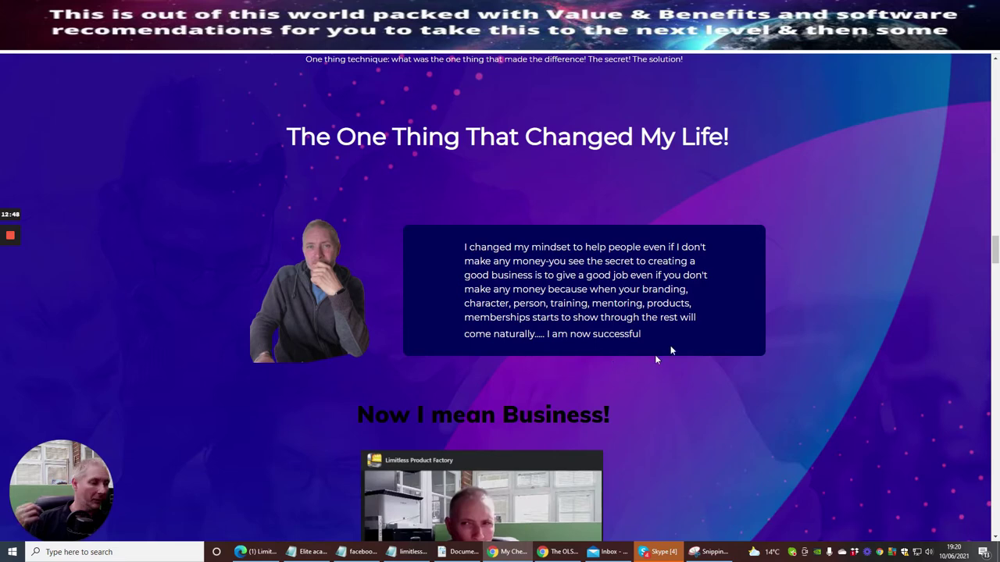
Review the sales page's customer results, the 50% Optin Limitless Funnel and conversion secret sections, and the testimonials
{"action": "scroll", "coordinate": [616, 348], "scroll_direction": "down", "scroll_amount": 5}
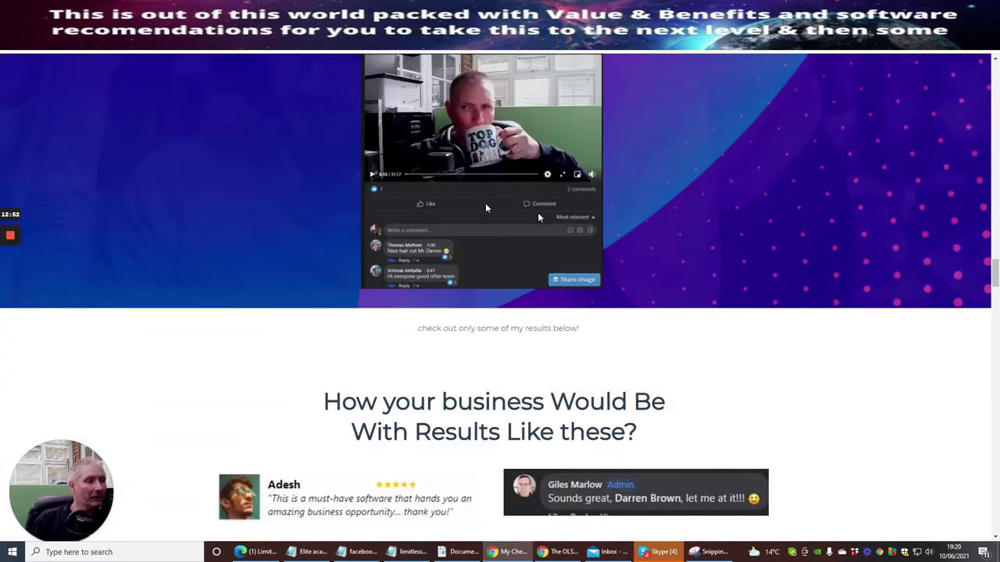
{"action": "scroll", "coordinate": [611, 125], "scroll_direction": "down", "scroll_amount": 3}
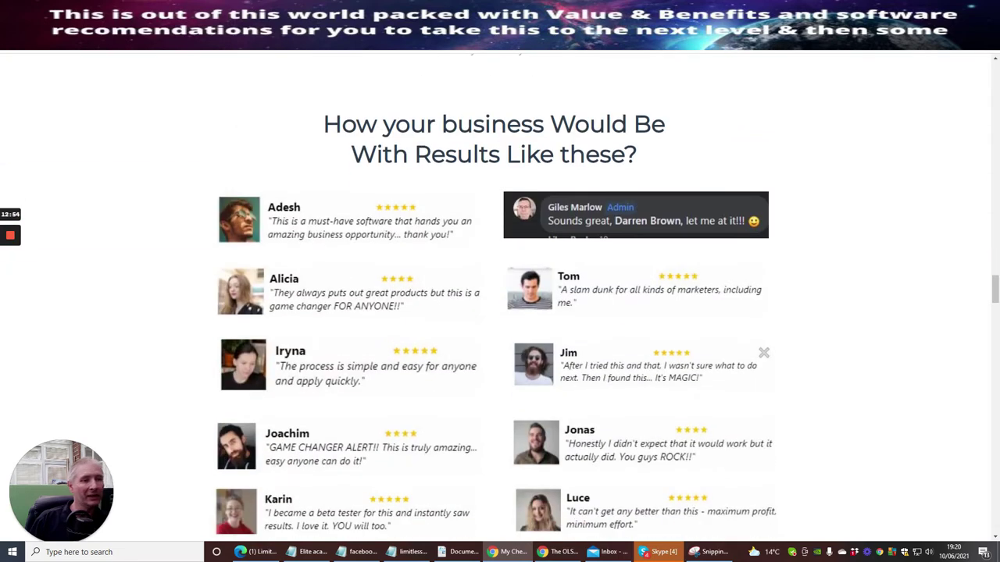
{"action": "scroll", "coordinate": [470, 68], "scroll_direction": "down", "scroll_amount": 2}
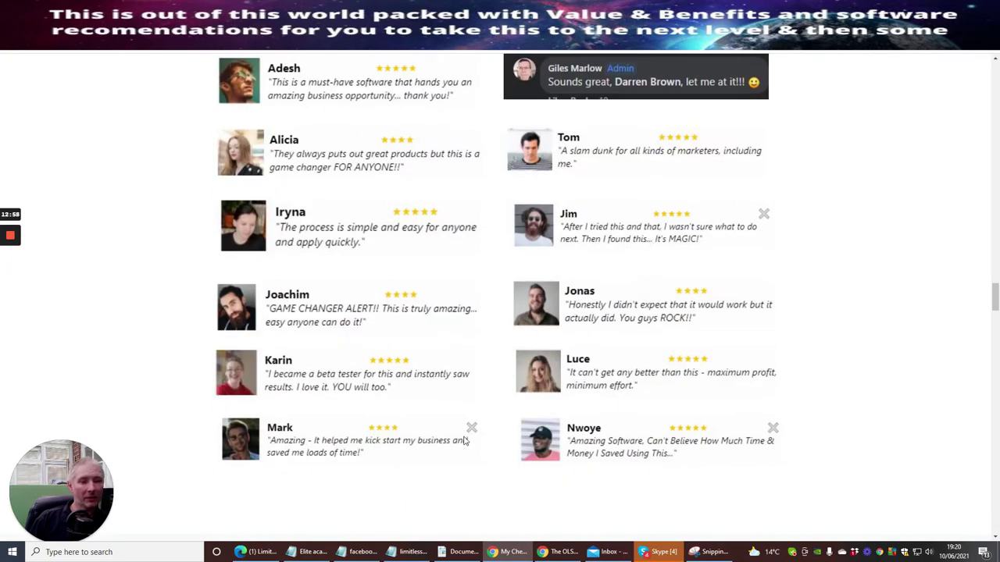
{"action": "scroll", "coordinate": [617, 234], "scroll_direction": "up", "scroll_amount": 4}
{"action": "scroll", "coordinate": [615, 242], "scroll_direction": "down", "scroll_amount": 10}
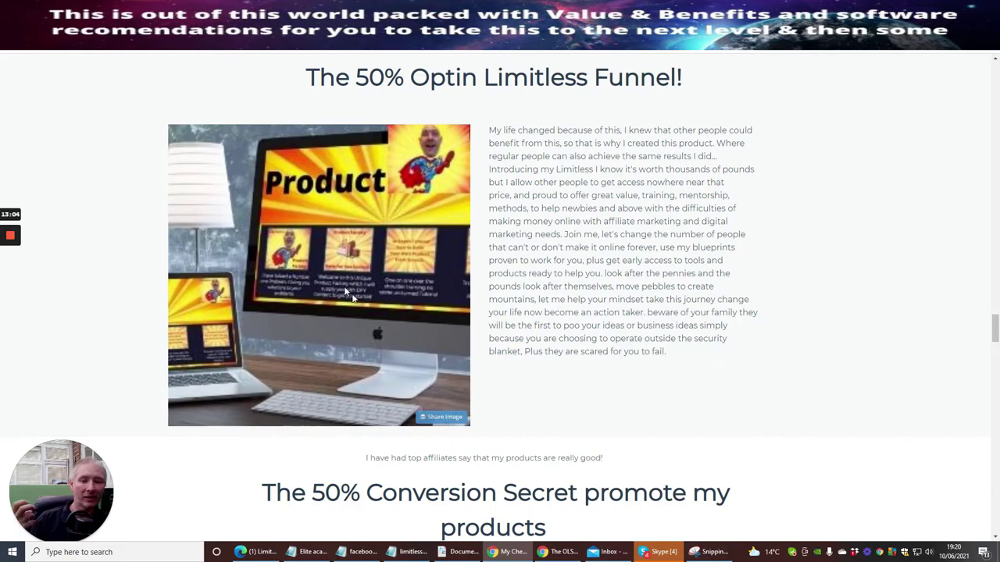
{"action": "scroll", "coordinate": [338, 100], "scroll_direction": "down", "scroll_amount": 5}
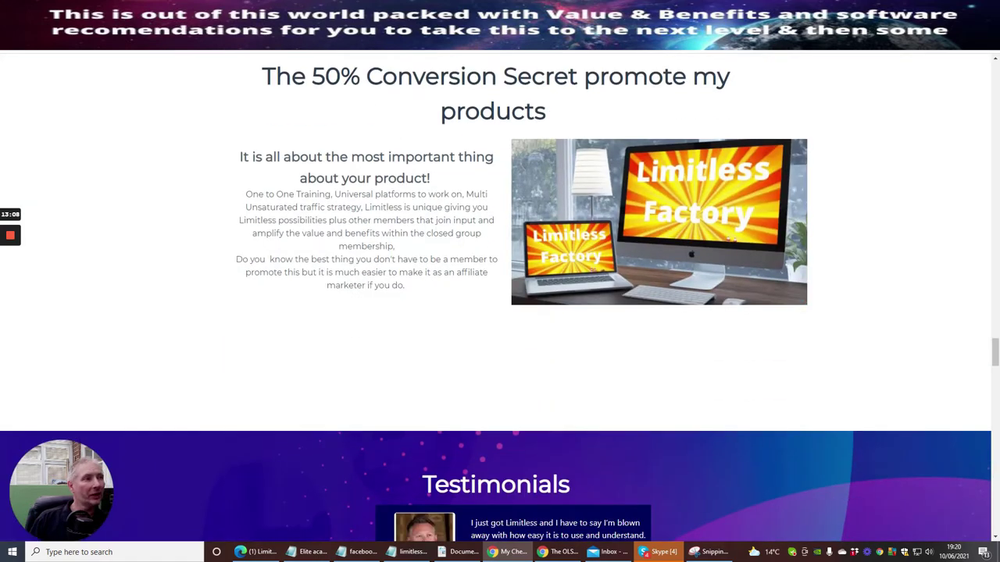
{"action": "scroll", "coordinate": [387, 176], "scroll_direction": "down", "scroll_amount": 3}
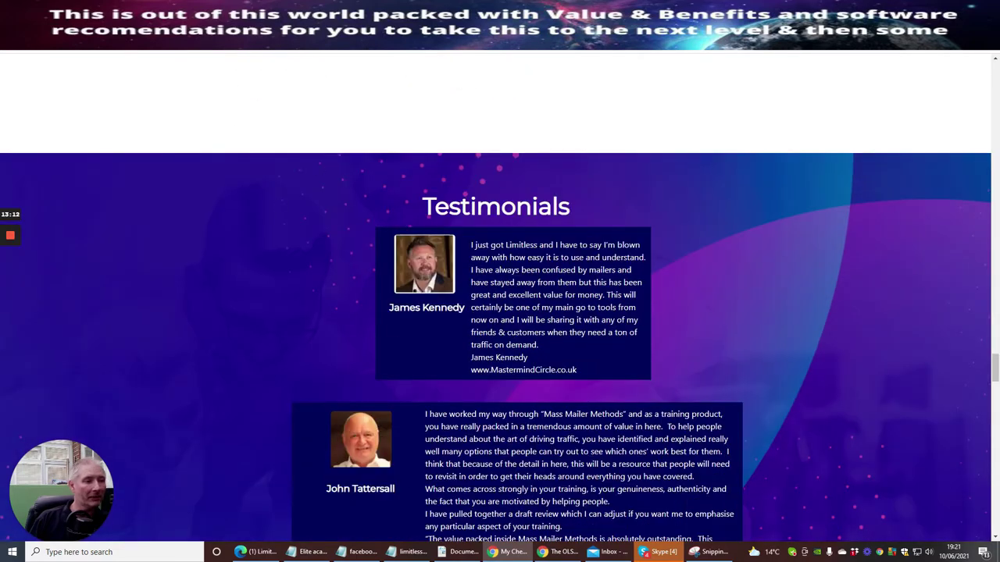
{"action": "scroll", "coordinate": [363, 244], "scroll_direction": "down", "scroll_amount": 3}
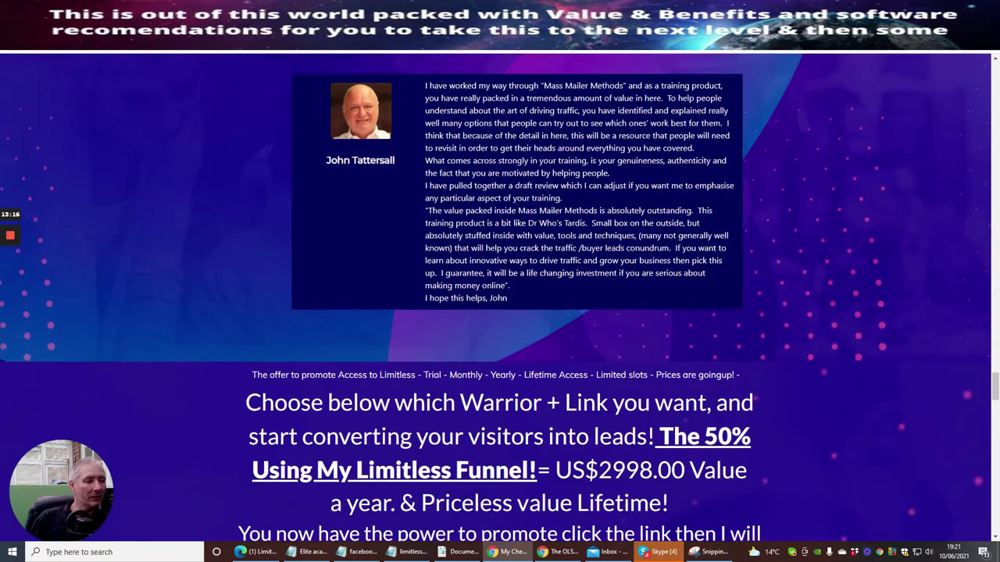
Examine the sales page's promotion instructions, its Trial, Monthly, Yearly and Lifetime License offers, and the Elite Academy beta offer
{"action": "scroll", "coordinate": [500, 296], "scroll_direction": "down", "scroll_amount": 3}
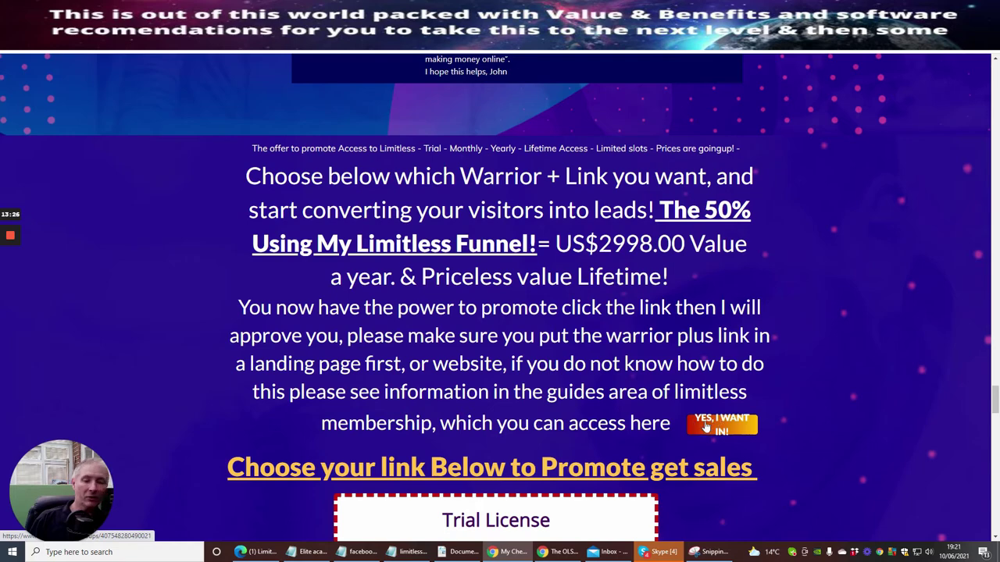
{"action": "scroll", "coordinate": [812, 279], "scroll_direction": "down", "scroll_amount": 2}
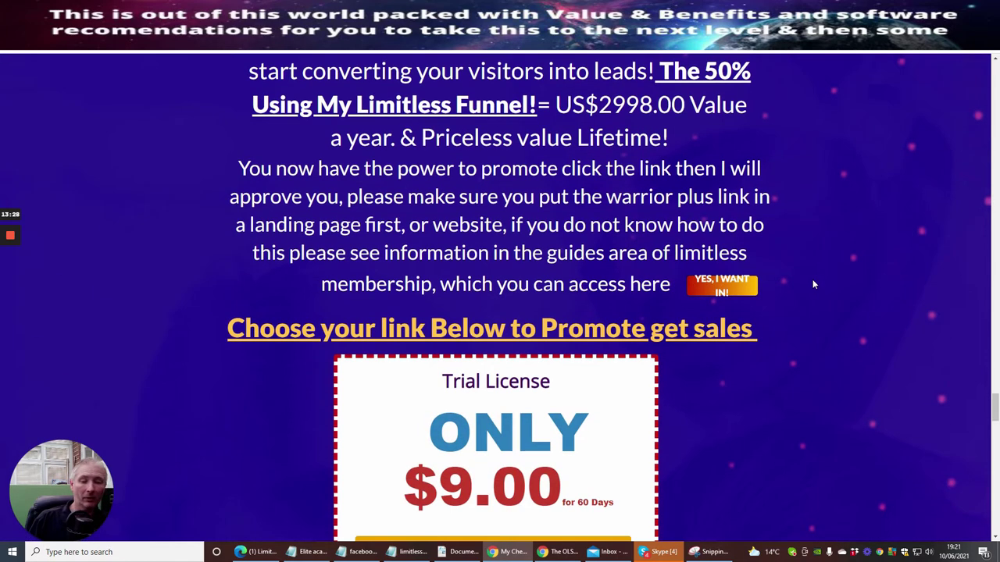
{"action": "scroll", "coordinate": [812, 281], "scroll_direction": "down", "scroll_amount": 2}
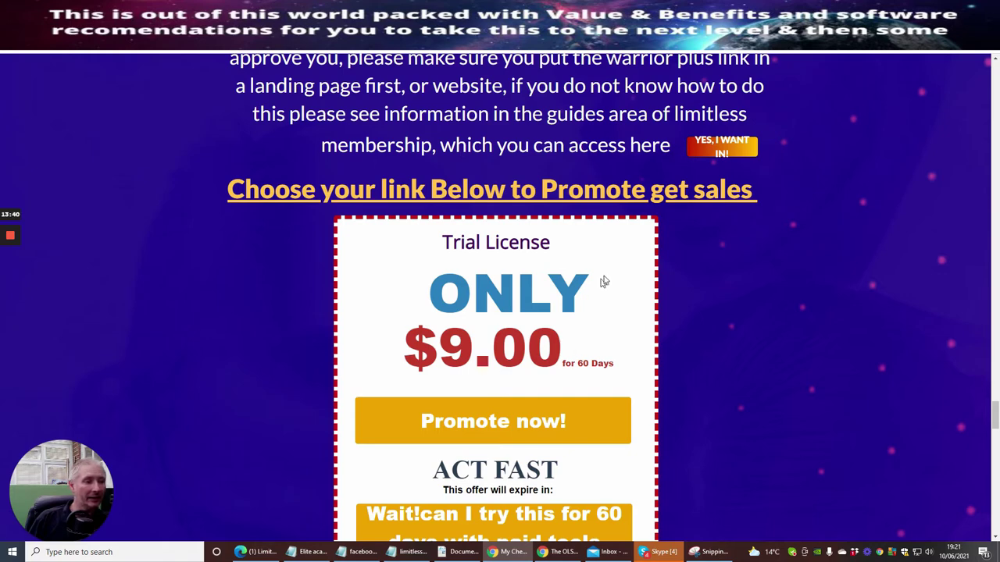
{"action": "scroll", "coordinate": [601, 285], "scroll_direction": "down", "scroll_amount": 2}
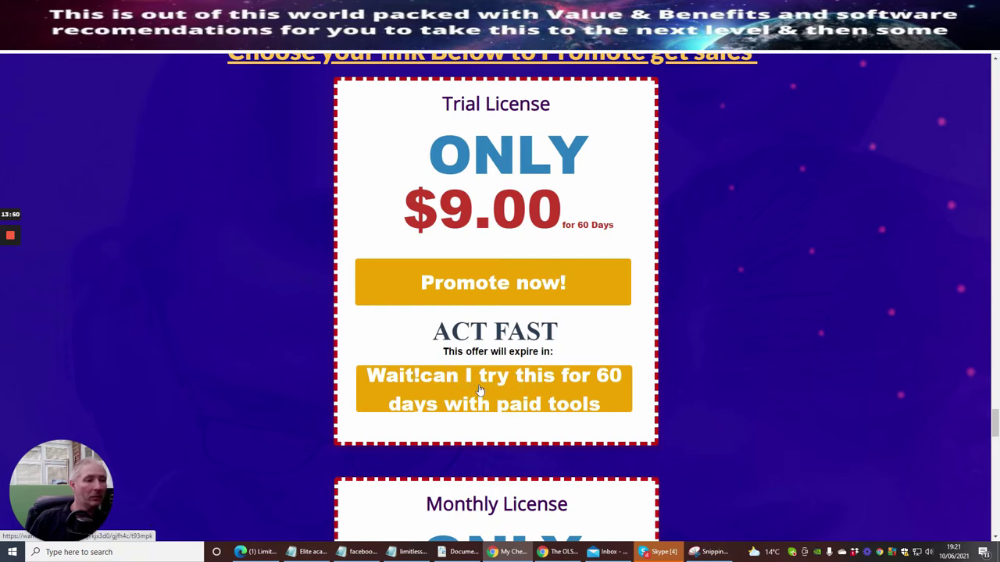
{"action": "scroll", "coordinate": [520, 383], "scroll_direction": "down", "scroll_amount": 4}
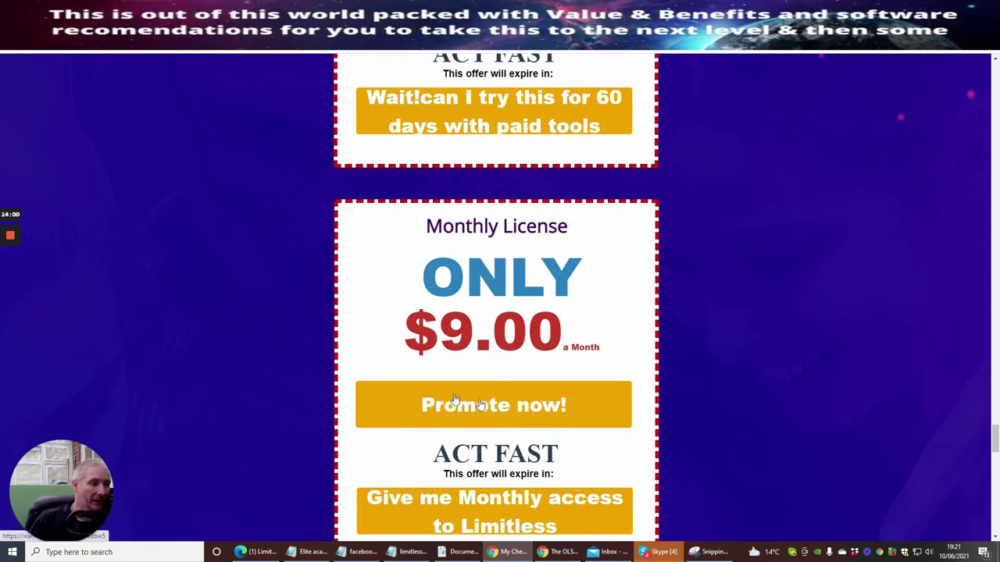
{"action": "scroll", "coordinate": [525, 388], "scroll_direction": "down", "scroll_amount": 3}
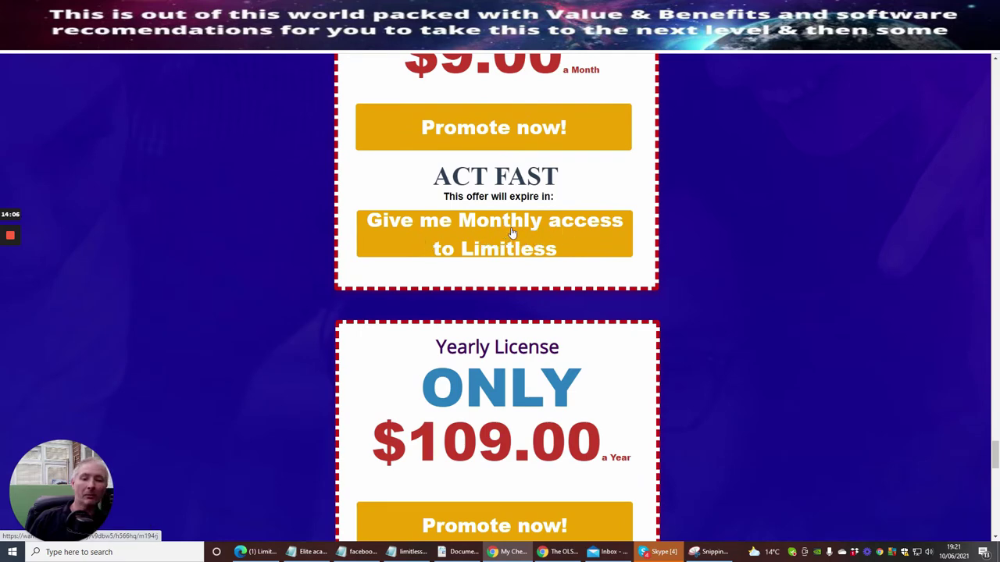
{"action": "scroll", "coordinate": [515, 234], "scroll_direction": "down", "scroll_amount": 2}
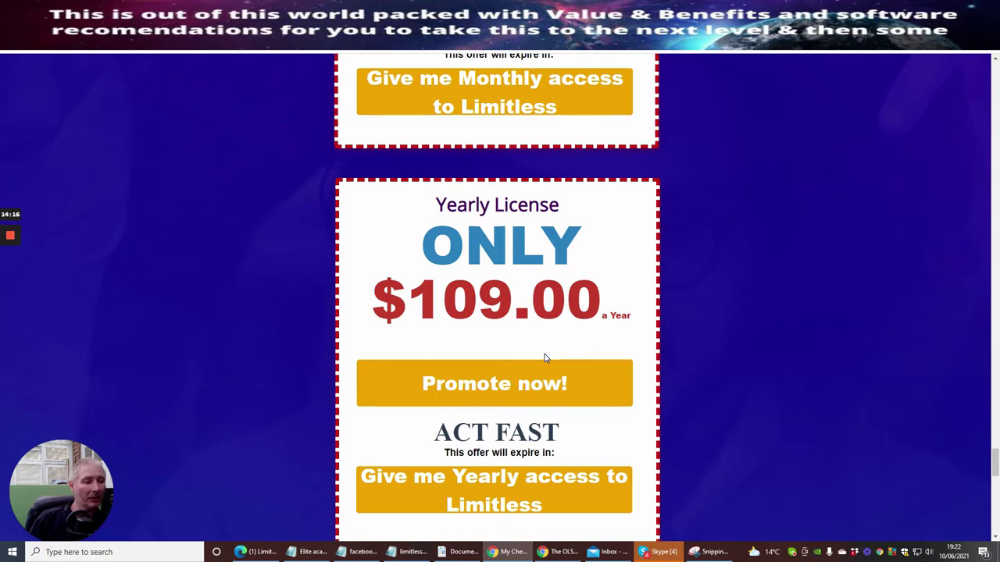
{"action": "scroll", "coordinate": [458, 303], "scroll_direction": "down", "scroll_amount": 4}
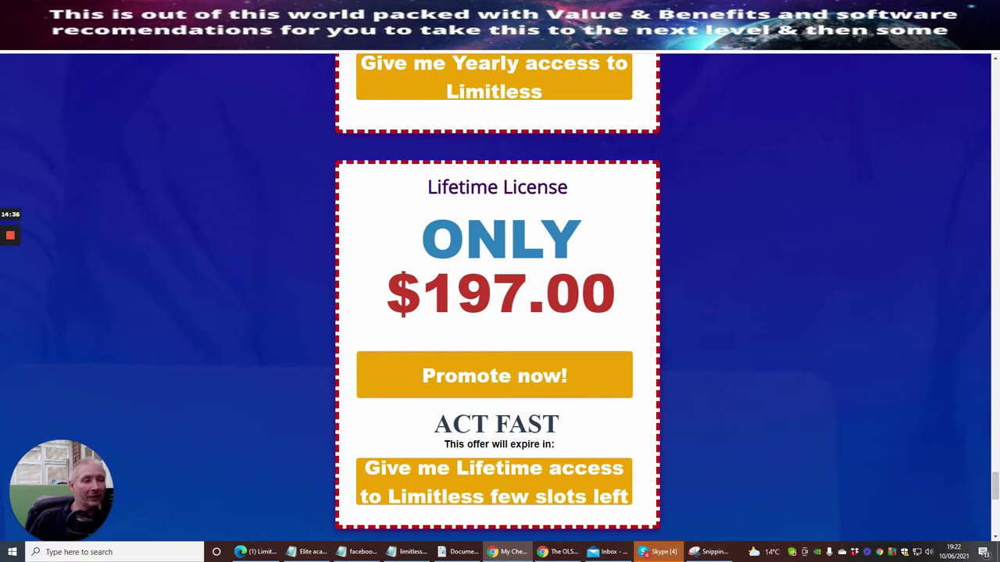
{"action": "scroll", "coordinate": [484, 271], "scroll_direction": "down", "scroll_amount": 2}
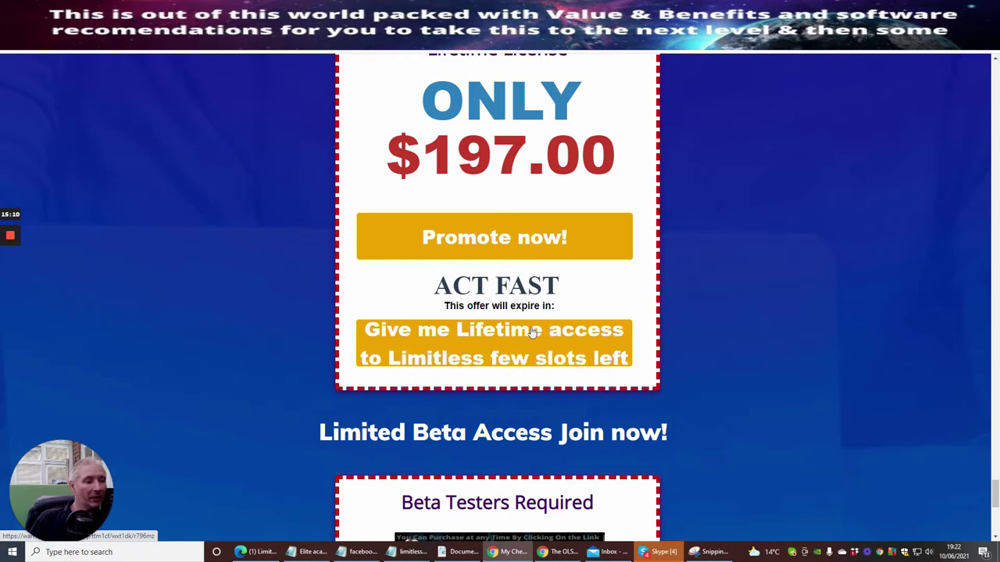
{"action": "scroll", "coordinate": [531, 332], "scroll_direction": "down", "scroll_amount": 3}
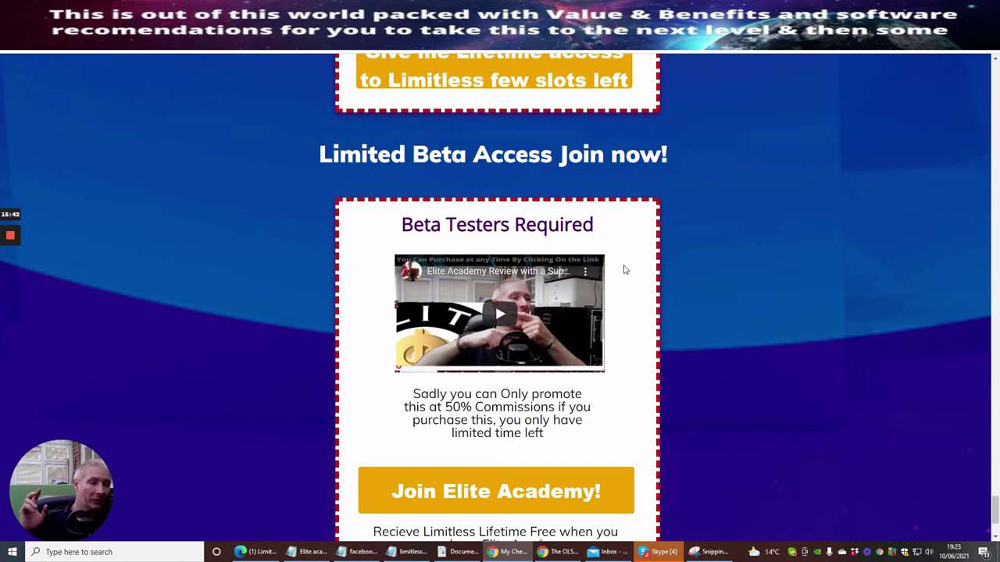
{"action": "scroll", "coordinate": [623, 269], "scroll_direction": "down", "scroll_amount": 2}
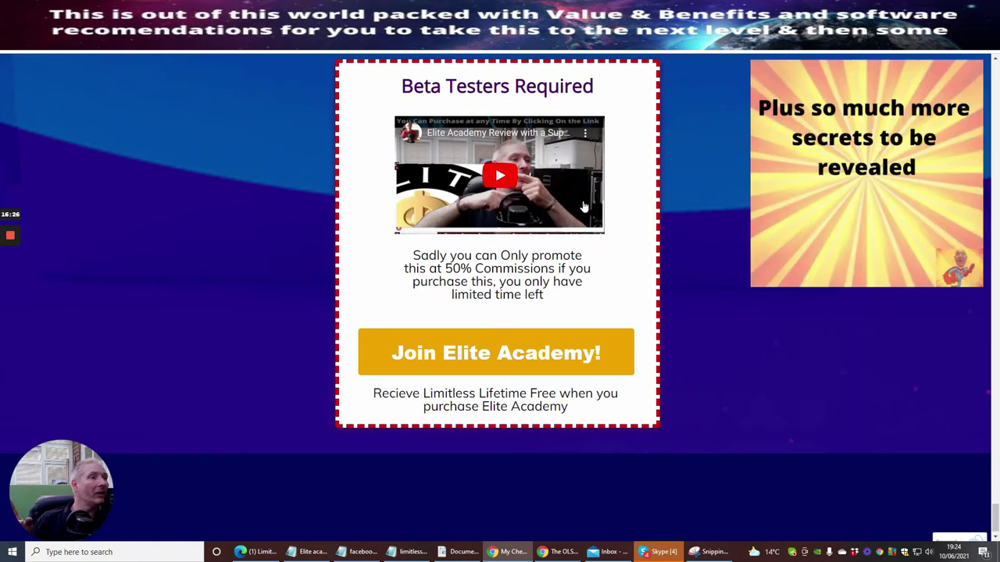
Switch to the Elite Academy group on Facebook and view its announcements
{"action": "key", "text": "ctrl+Tab"}
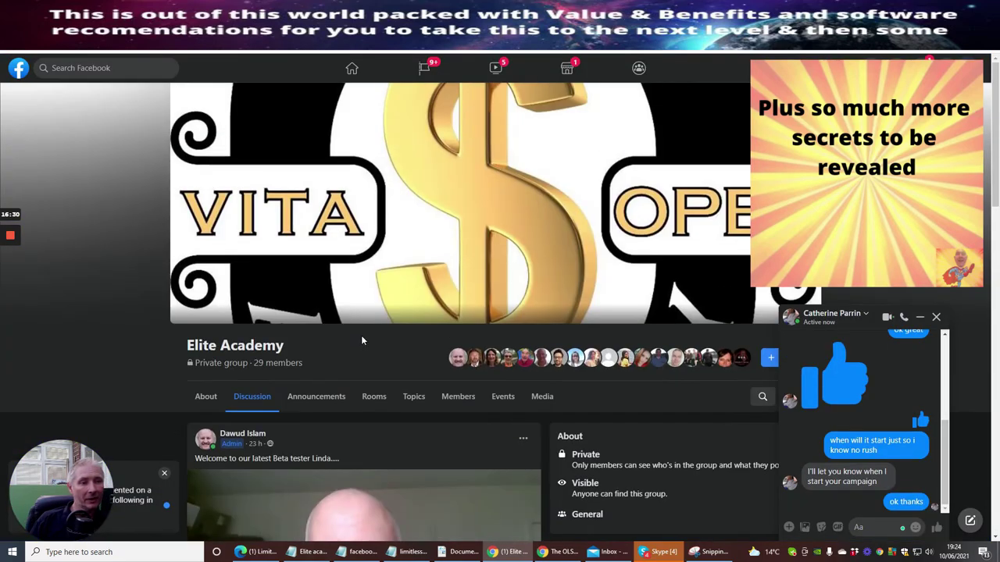
{"action": "scroll", "coordinate": [361, 335], "scroll_direction": "down", "scroll_amount": 5}
{"action": "scroll", "coordinate": [351, 334], "scroll_direction": "up", "scroll_amount": 3}
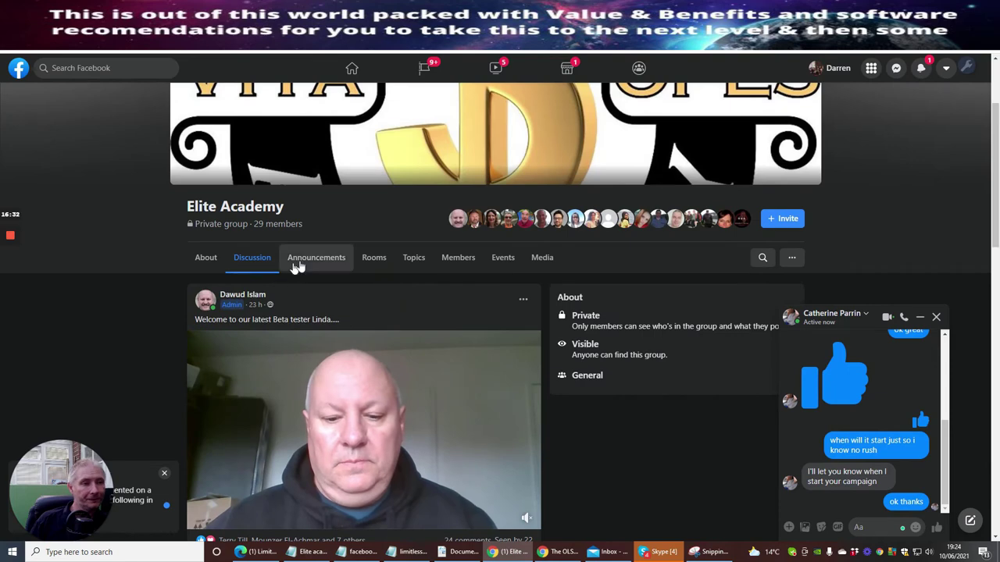
{"action": "left_click", "coordinate": [297, 258]}
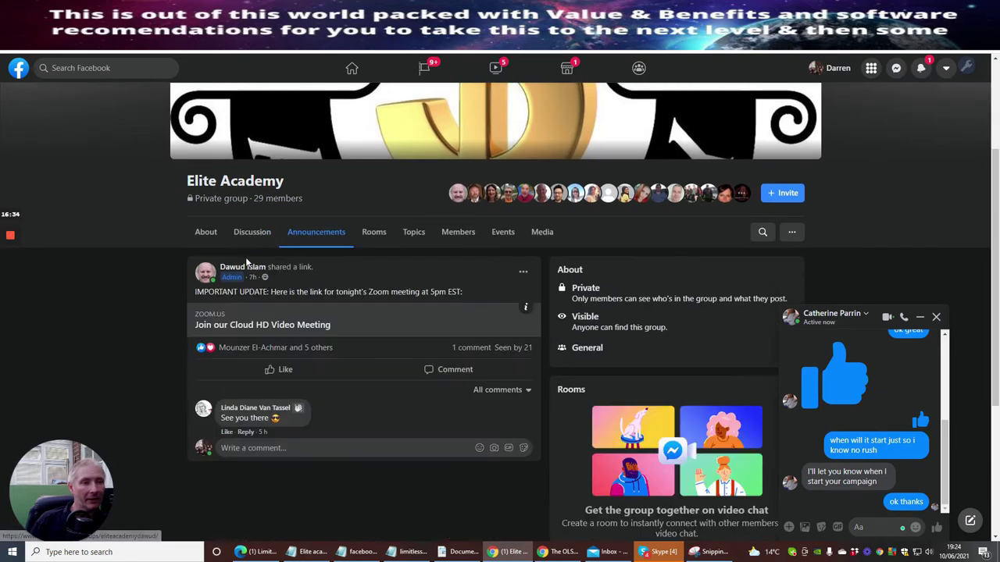
Return to the Elite Academy group's discussion and look through the members' posts and affiliate sales results
{"action": "left_click", "coordinate": [246, 233]}
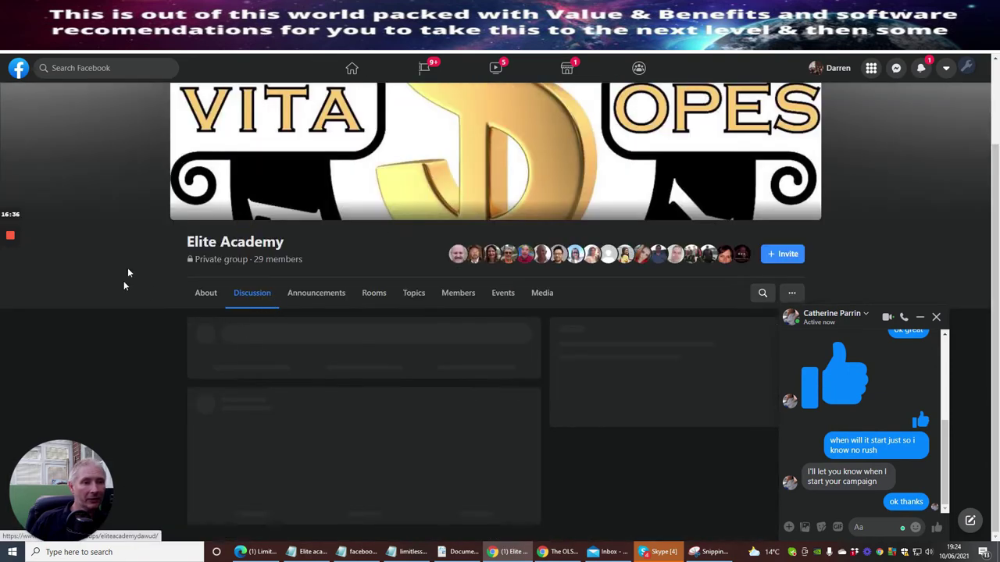
{"action": "scroll", "coordinate": [180, 267], "scroll_direction": "down", "scroll_amount": 10}
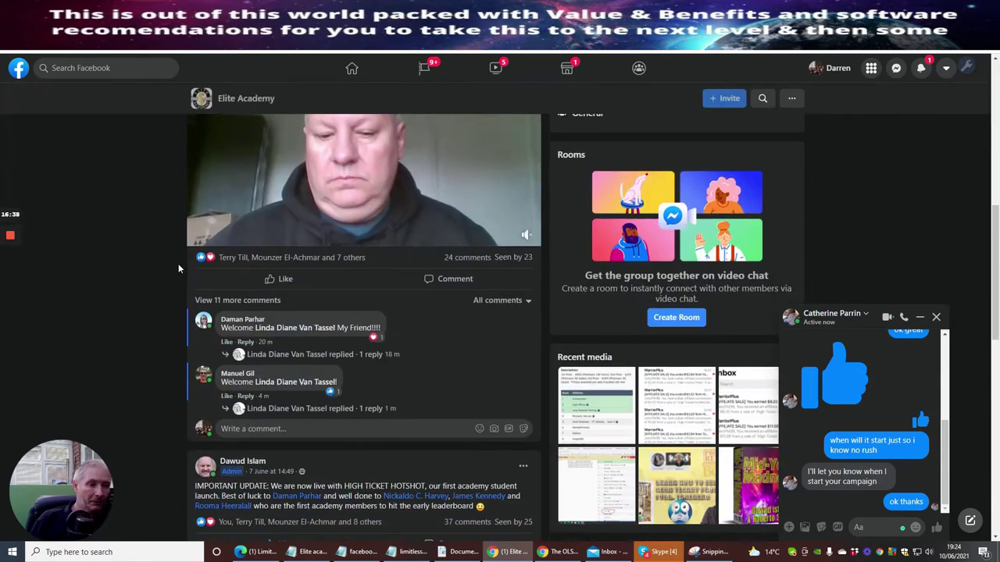
{"action": "scroll", "coordinate": [178, 266], "scroll_direction": "down", "scroll_amount": 10}
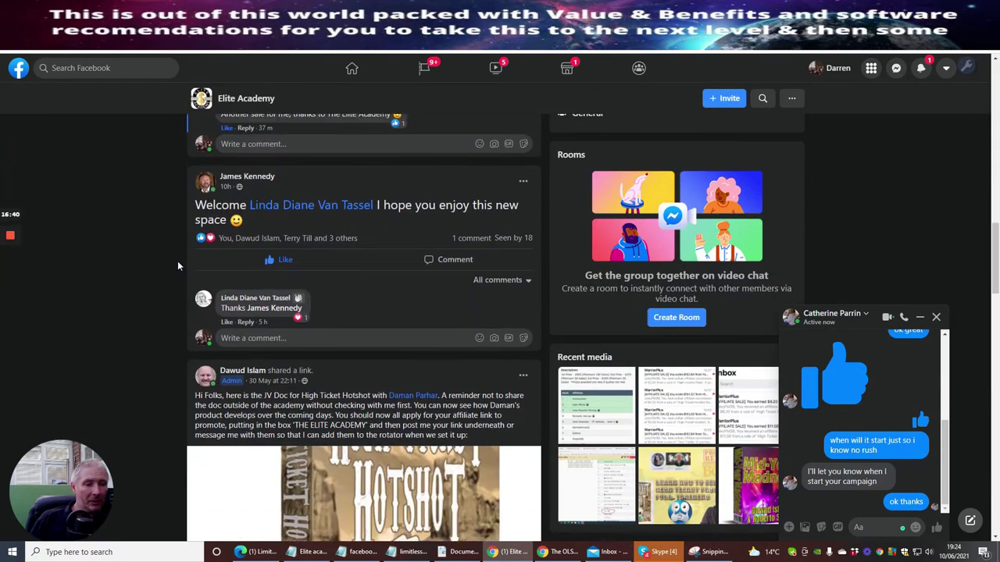
{"action": "scroll", "coordinate": [177, 266], "scroll_direction": "down", "scroll_amount": 10}
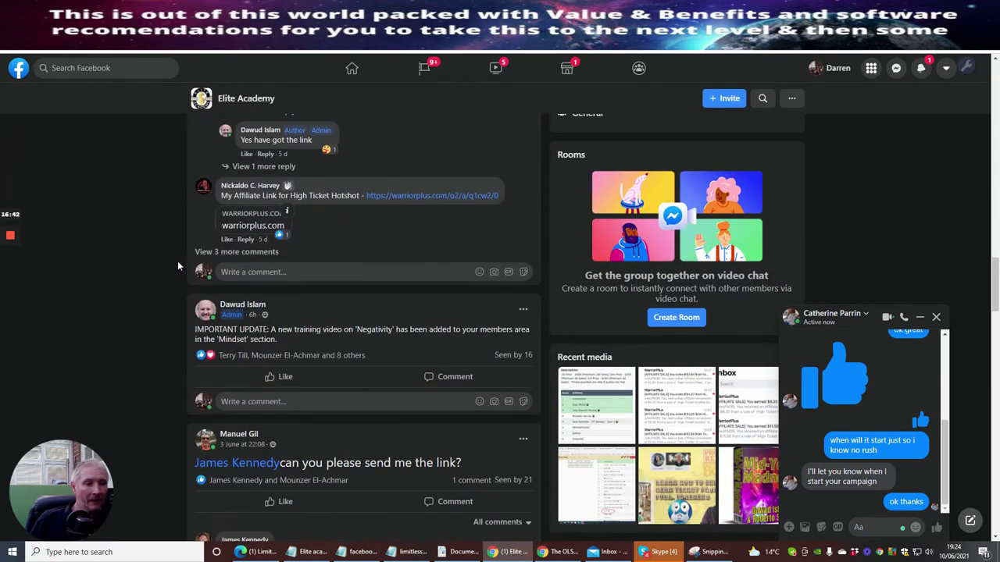
{"action": "scroll", "coordinate": [177, 265], "scroll_direction": "down", "scroll_amount": 3}
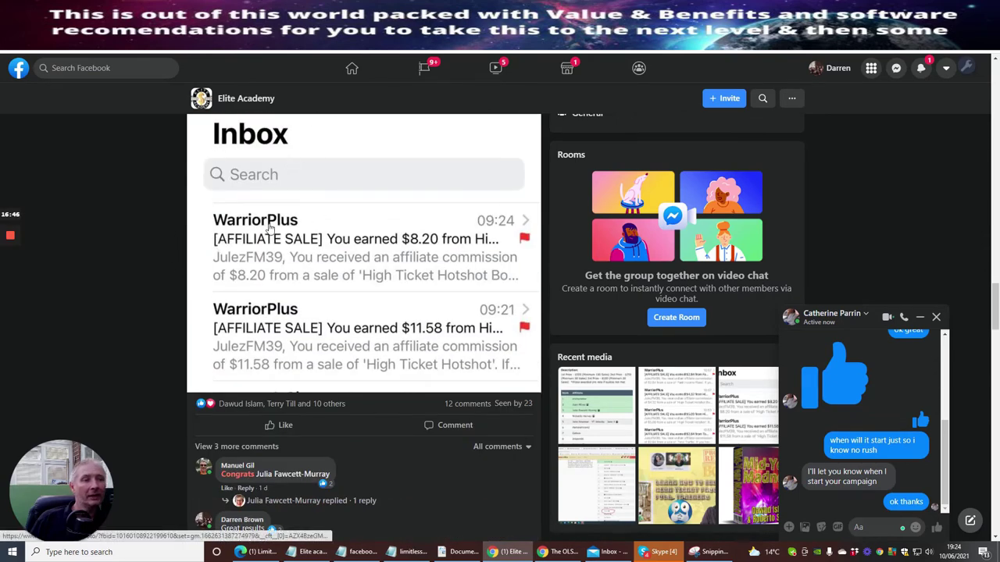
{"action": "scroll", "coordinate": [325, 208], "scroll_direction": "down", "scroll_amount": 4}
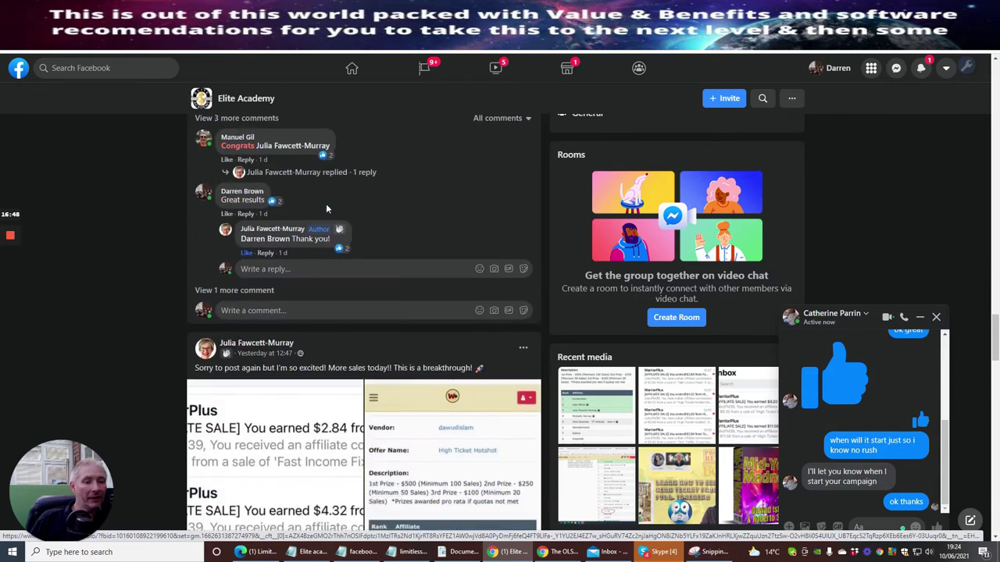
Look through the Elite Academy group's affiliate sales results, Q & A session posts and Infinite Crypto leaderboard post
{"action": "scroll", "coordinate": [326, 209], "scroll_direction": "down", "scroll_amount": 1}
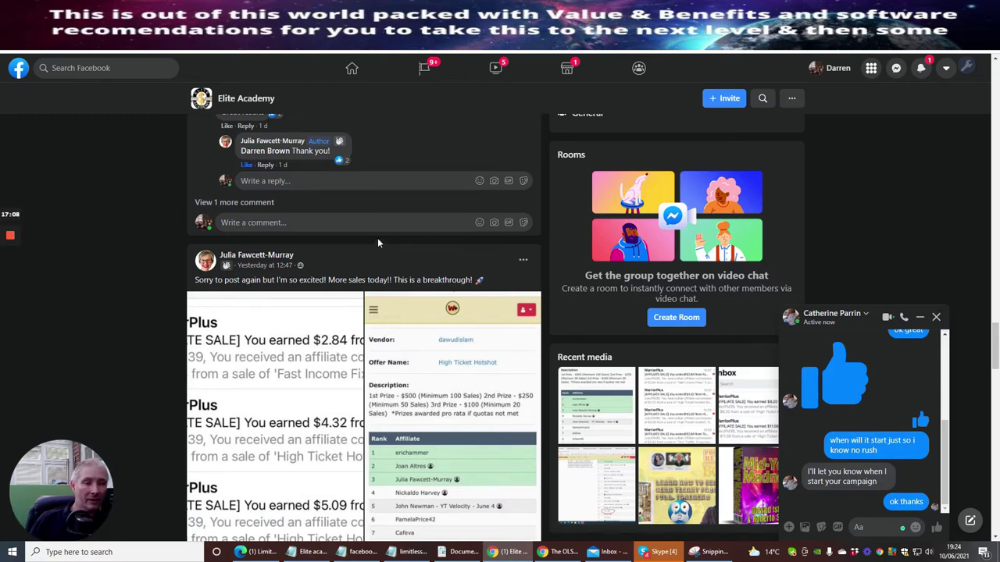
{"action": "scroll", "coordinate": [377, 237], "scroll_direction": "down", "scroll_amount": 2}
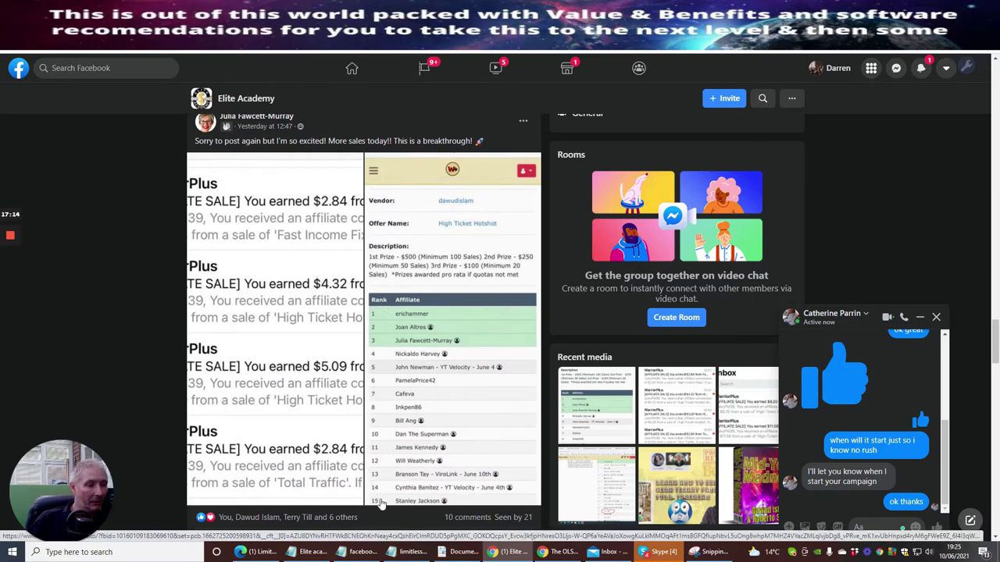
{"action": "scroll", "coordinate": [269, 226], "scroll_direction": "down", "scroll_amount": 5}
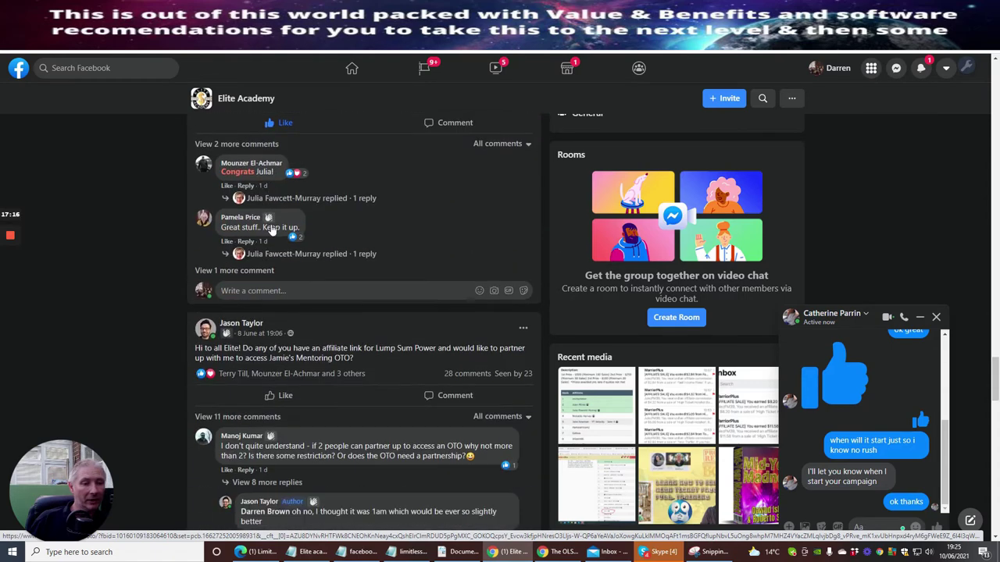
{"action": "scroll", "coordinate": [271, 228], "scroll_direction": "down", "scroll_amount": 10}
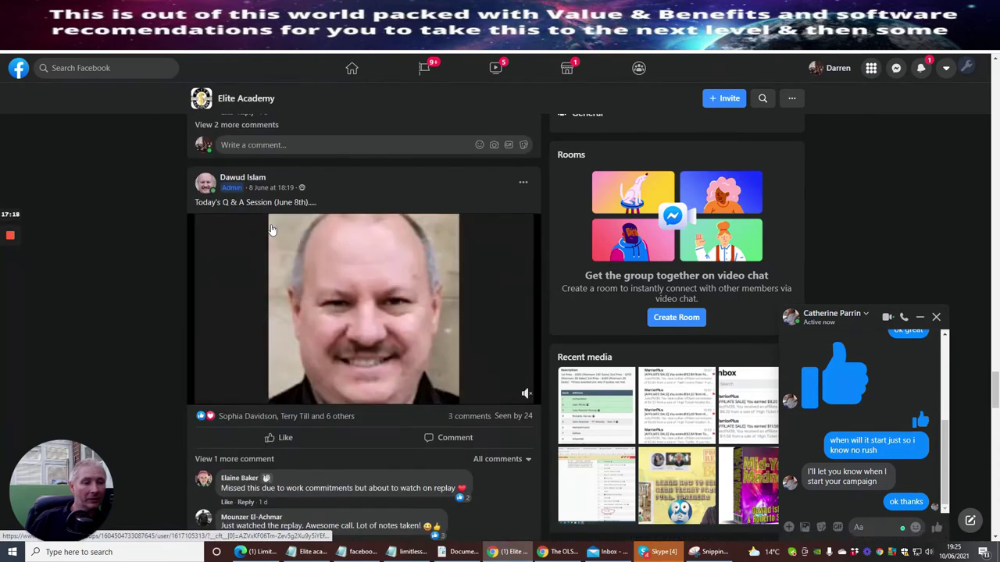
{"action": "scroll", "coordinate": [271, 229], "scroll_direction": "down", "scroll_amount": 2}
{"action": "scroll", "coordinate": [226, 234], "scroll_direction": "up", "scroll_amount": 2}
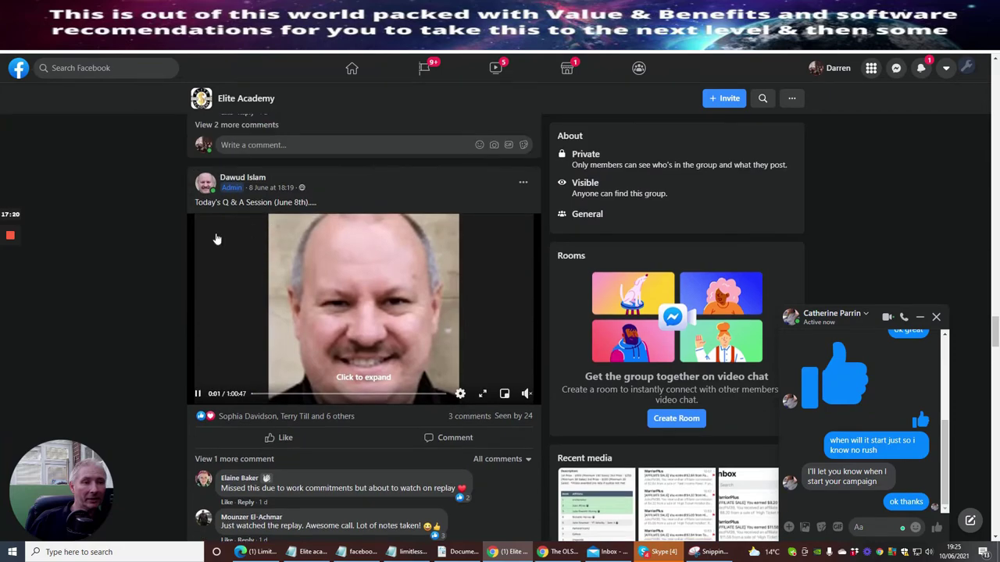
{"action": "scroll", "coordinate": [316, 229], "scroll_direction": "down", "scroll_amount": 5}
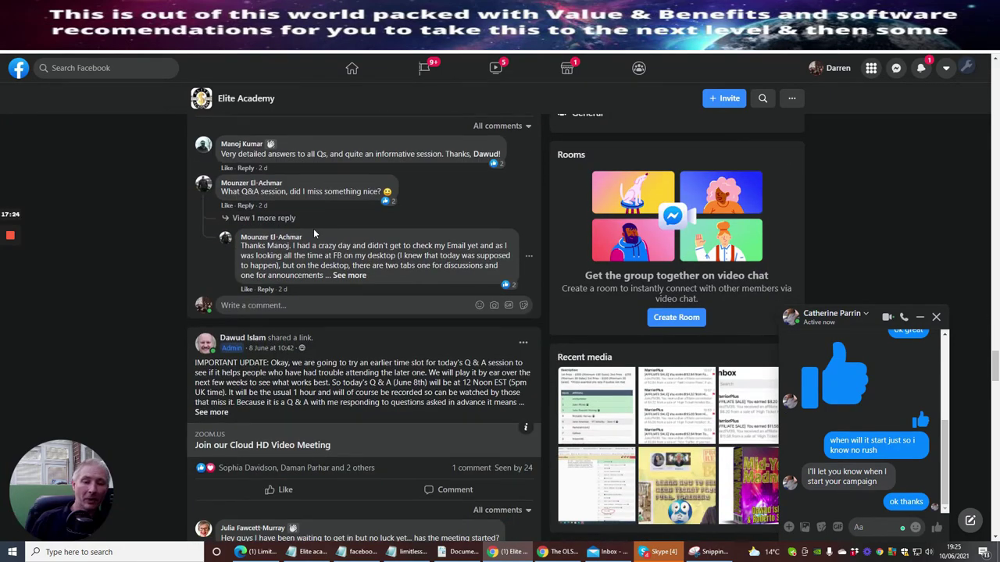
{"action": "scroll", "coordinate": [313, 228], "scroll_direction": "down", "scroll_amount": 5}
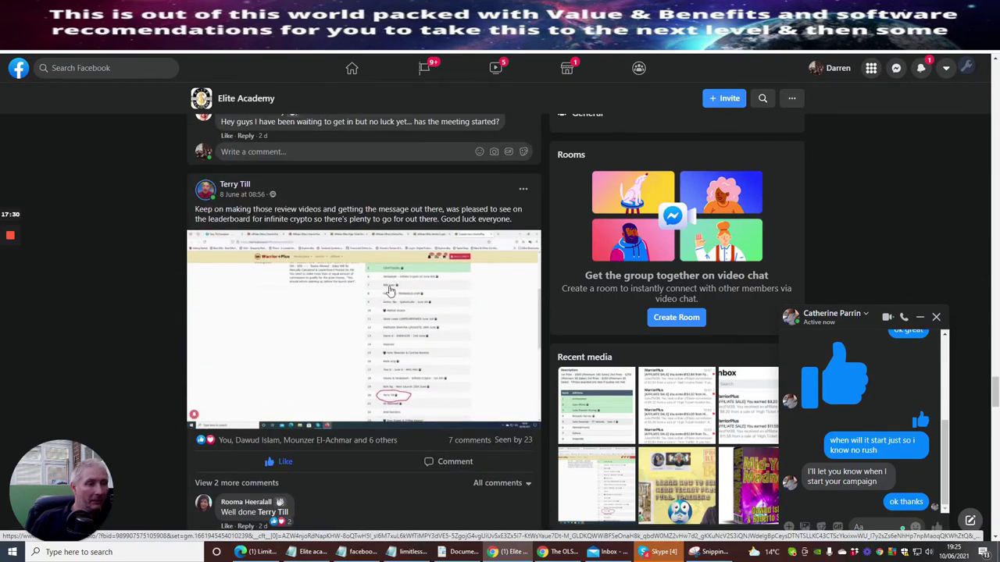
Examine the group's older posts on the Commission Gorilla tutorial, beta tester welcomes, High Ticket Hotshot review and 3rd June Zoom call
{"action": "scroll", "coordinate": [291, 287], "scroll_direction": "down", "scroll_amount": 15}
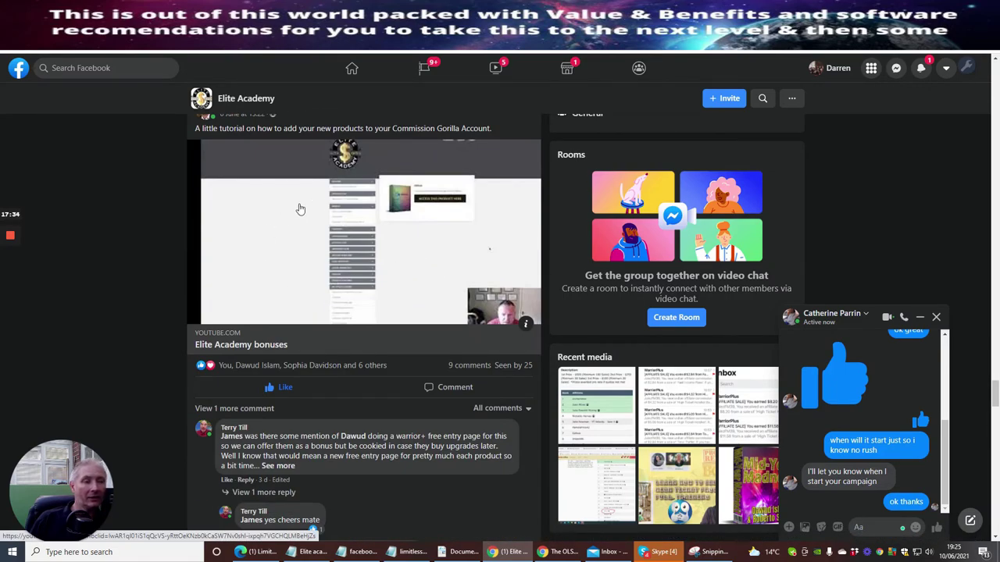
{"action": "scroll", "coordinate": [291, 204], "scroll_direction": "down", "scroll_amount": 1}
{"action": "scroll", "coordinate": [291, 205], "scroll_direction": "down", "scroll_amount": 15}
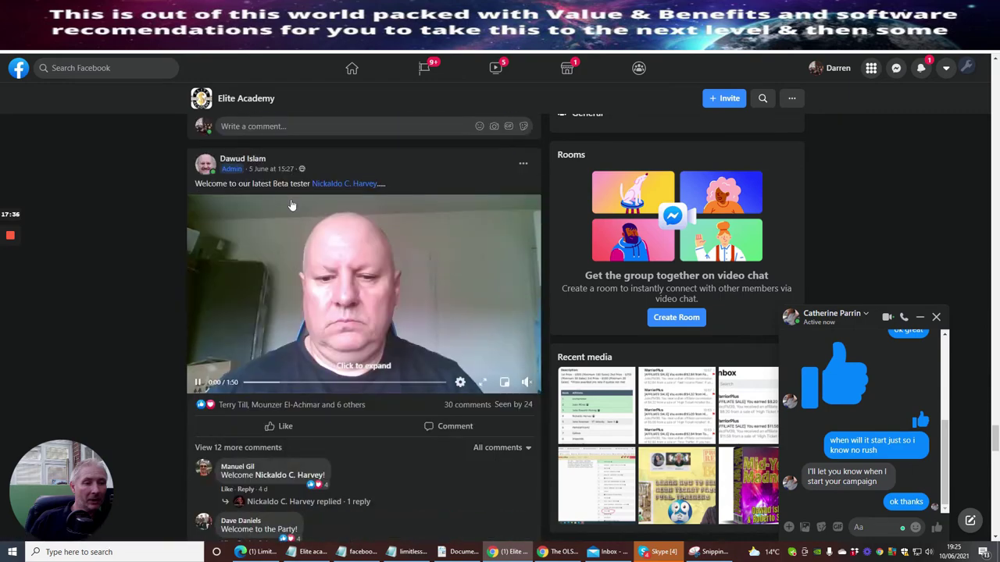
{"action": "scroll", "coordinate": [291, 204], "scroll_direction": "down", "scroll_amount": 15}
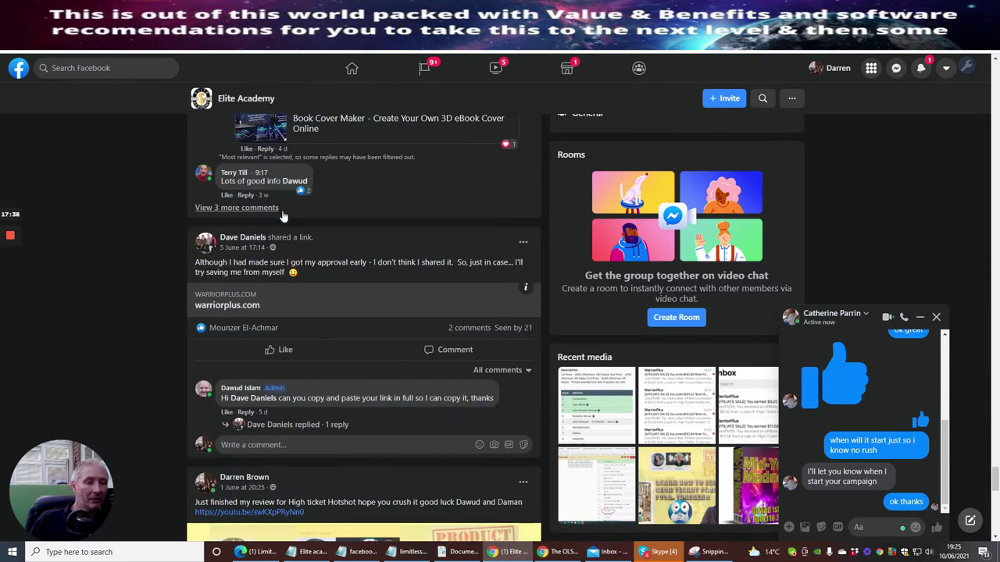
{"action": "scroll", "coordinate": [289, 235], "scroll_direction": "up", "scroll_amount": 2}
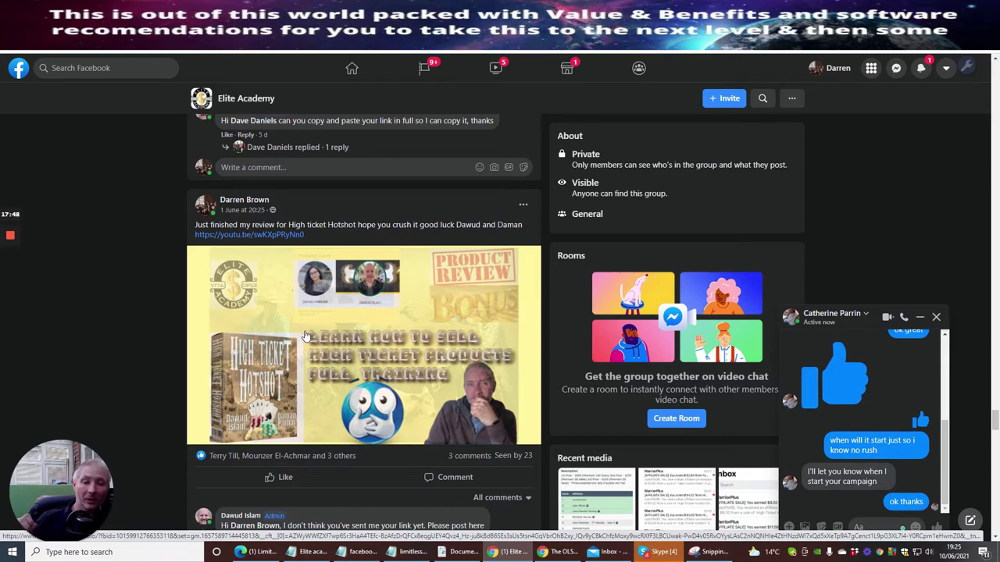
{"action": "scroll", "coordinate": [286, 318], "scroll_direction": "down", "scroll_amount": 10}
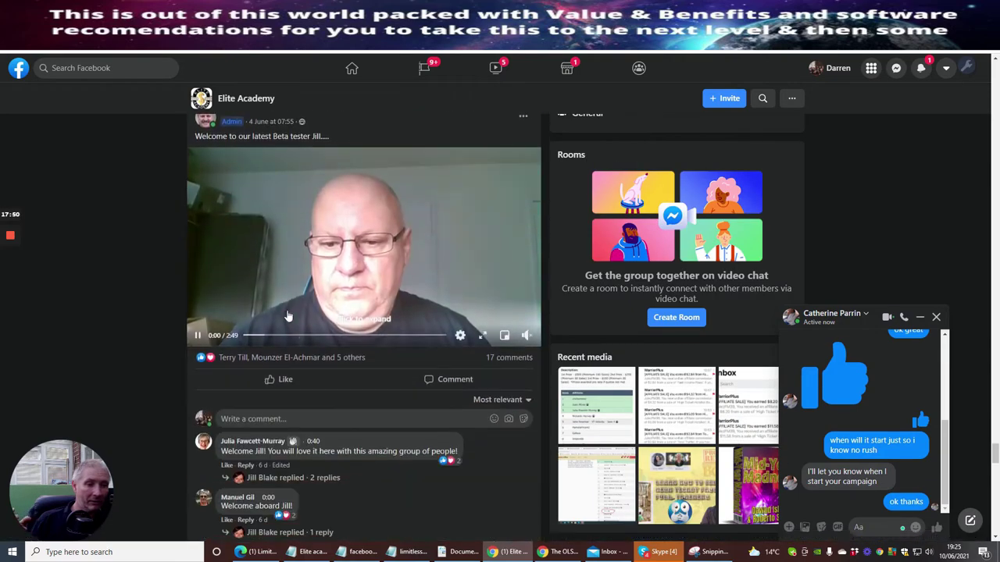
{"action": "scroll", "coordinate": [287, 315], "scroll_direction": "down", "scroll_amount": 12}
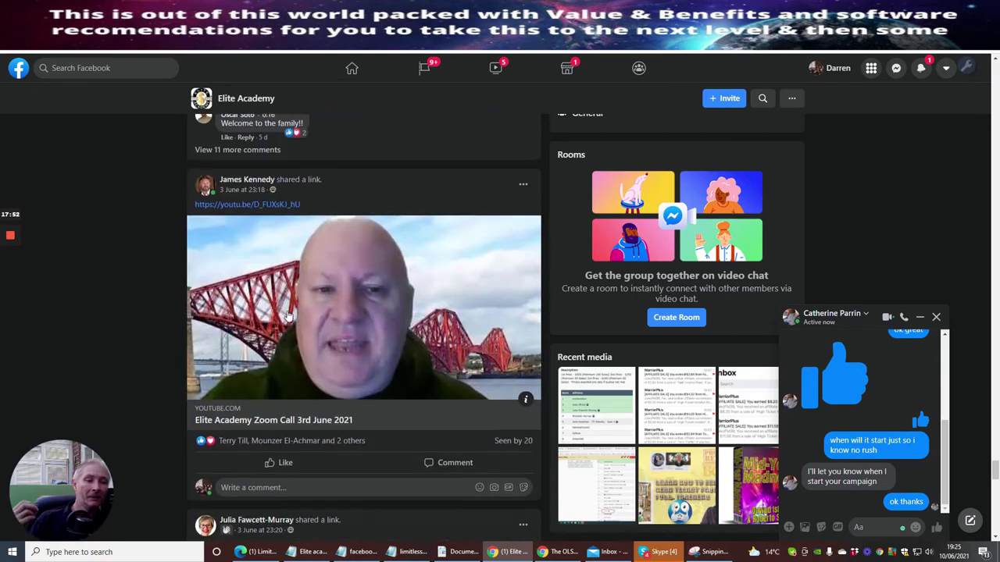
View the Elite Academy BETA review, Zoom meeting and Mid-Year Madness posts, and return towards the group's newer posts
{"action": "scroll", "coordinate": [287, 313], "scroll_direction": "down", "scroll_amount": 10}
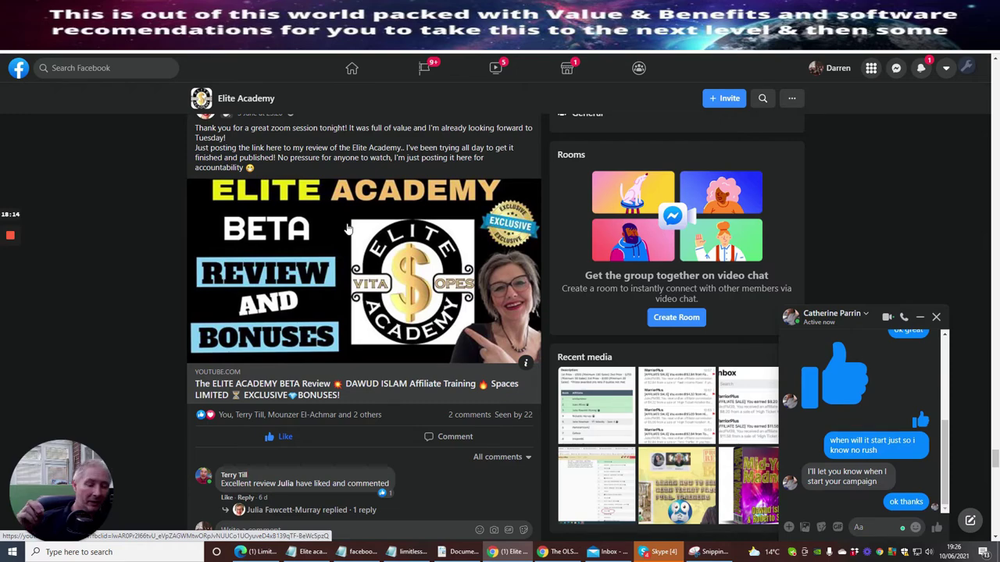
{"action": "scroll", "coordinate": [349, 229], "scroll_direction": "down", "scroll_amount": 2}
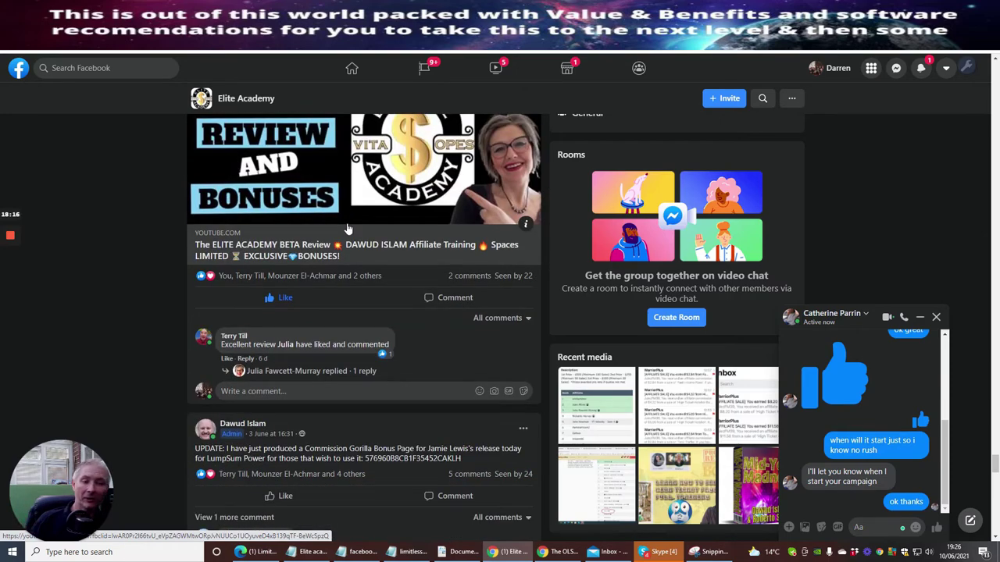
{"action": "scroll", "coordinate": [348, 228], "scroll_direction": "down", "scroll_amount": 15}
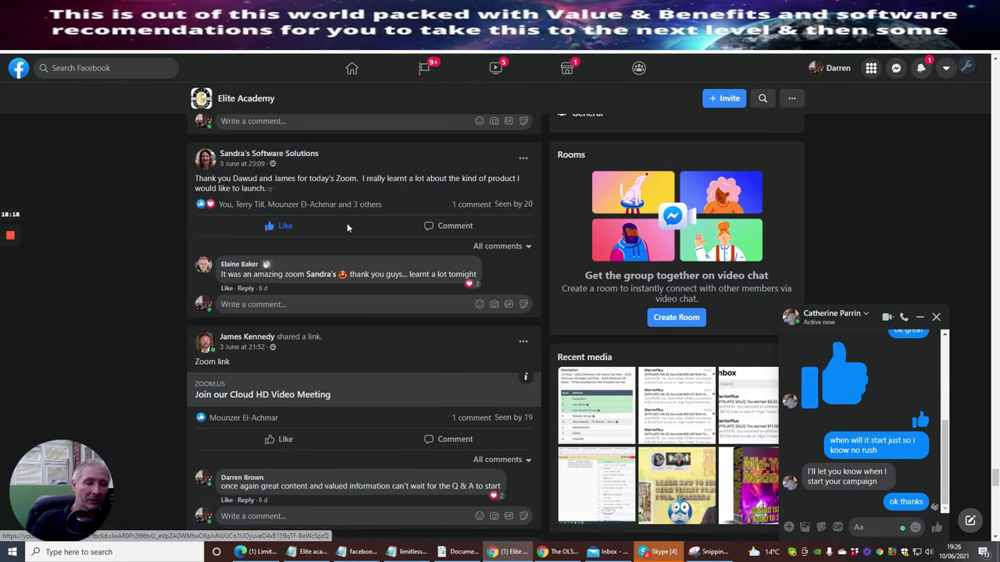
{"action": "scroll", "coordinate": [349, 228], "scroll_direction": "down", "scroll_amount": 15}
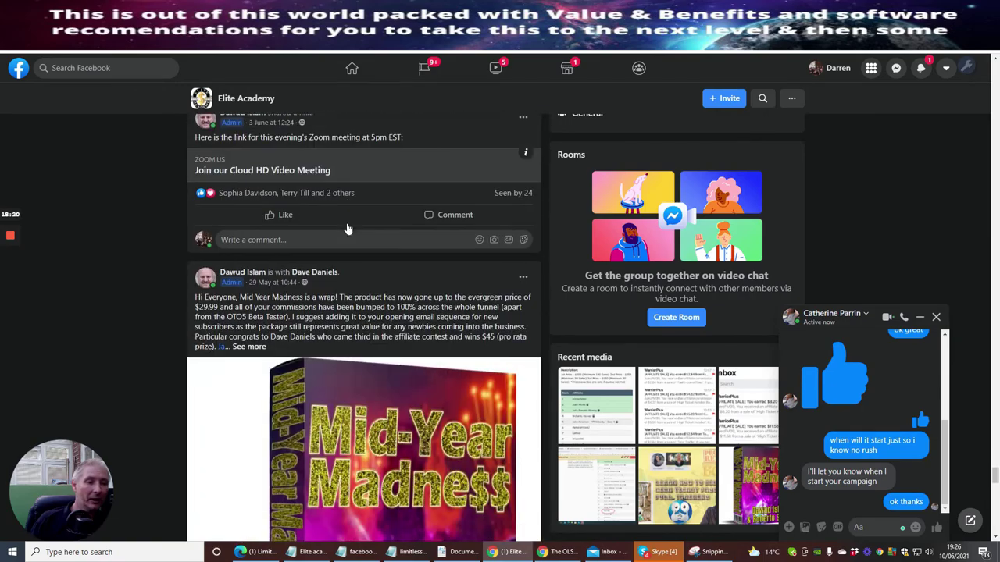
{"action": "scroll", "coordinate": [348, 228], "scroll_direction": "up", "scroll_amount": 20}
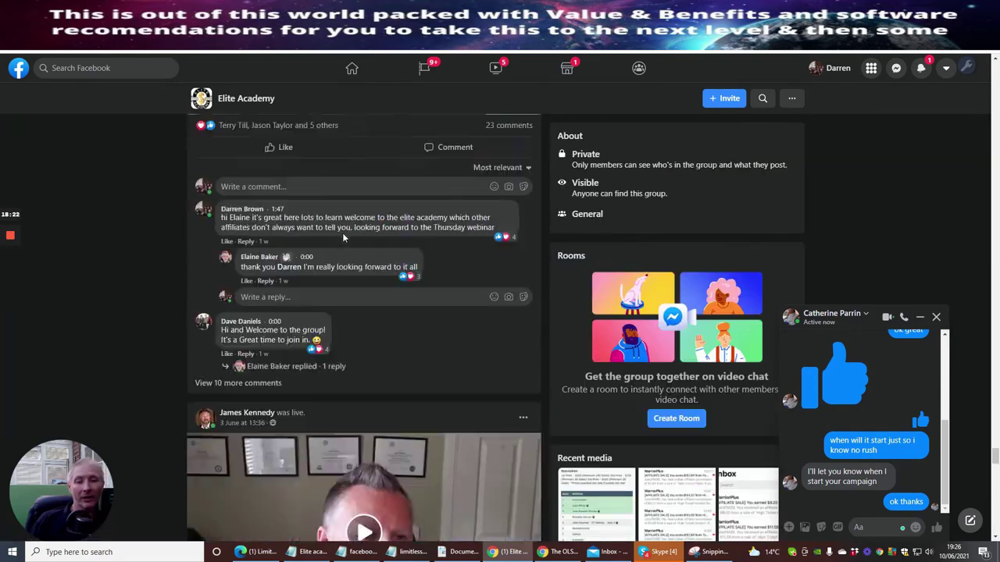
{"action": "scroll", "coordinate": [344, 239], "scroll_direction": "up", "scroll_amount": 20}
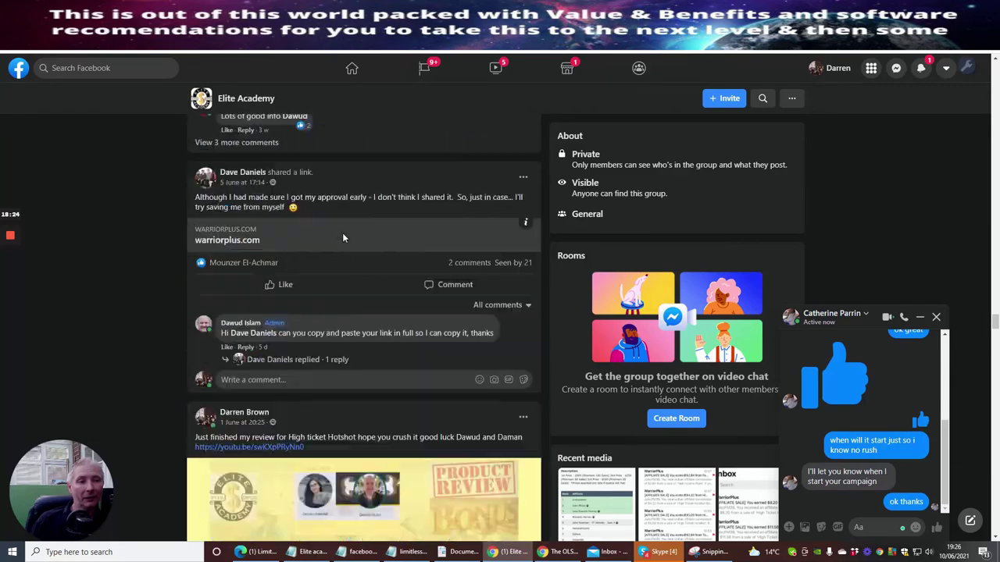
{"action": "scroll", "coordinate": [343, 238], "scroll_direction": "up", "scroll_amount": 20}
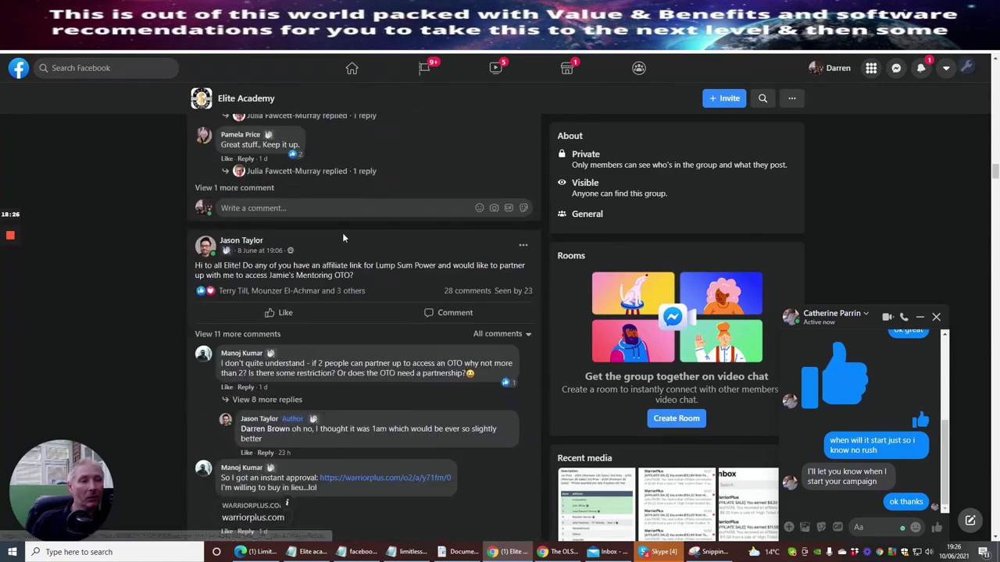
{"action": "scroll", "coordinate": [343, 238], "scroll_direction": "up", "scroll_amount": 15}
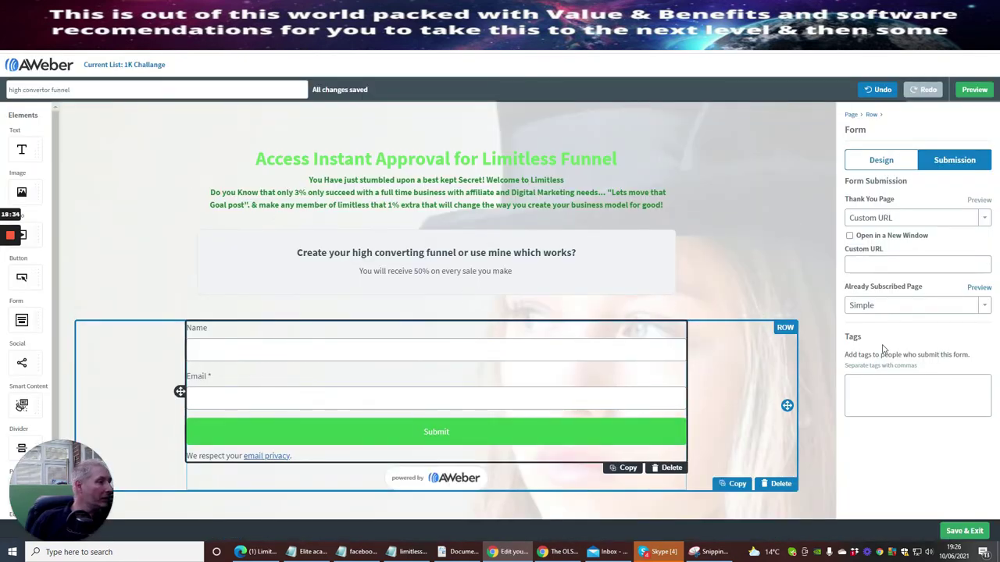
In the AWeber form, paste the cheetah.builderall.com sales page link as the custom thank-you URL, and save and exit the landing page
{"action": "left_click", "coordinate": [861, 264]}
{"action": "right_click", "coordinate": [862, 264]}
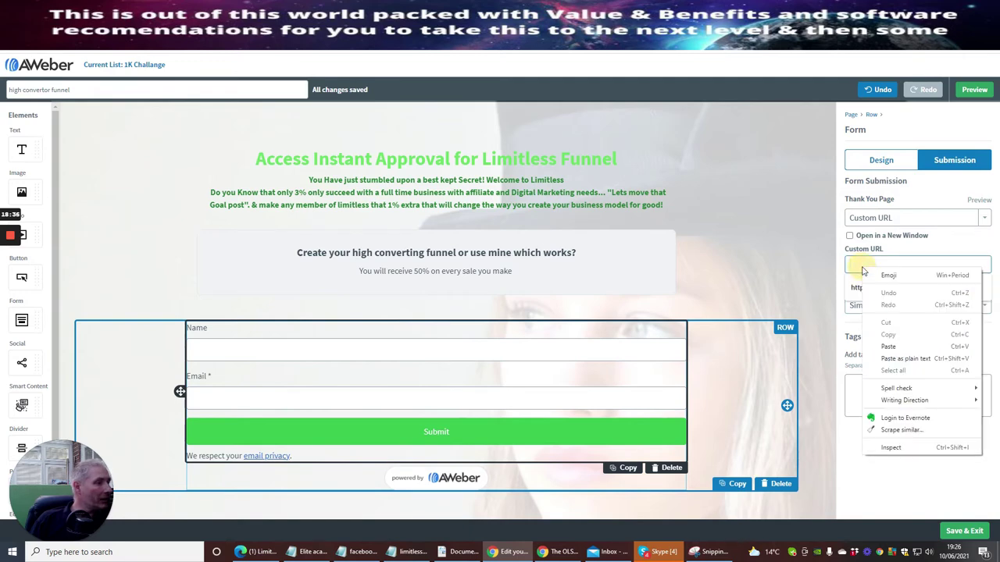
{"action": "left_click", "coordinate": [887, 347]}
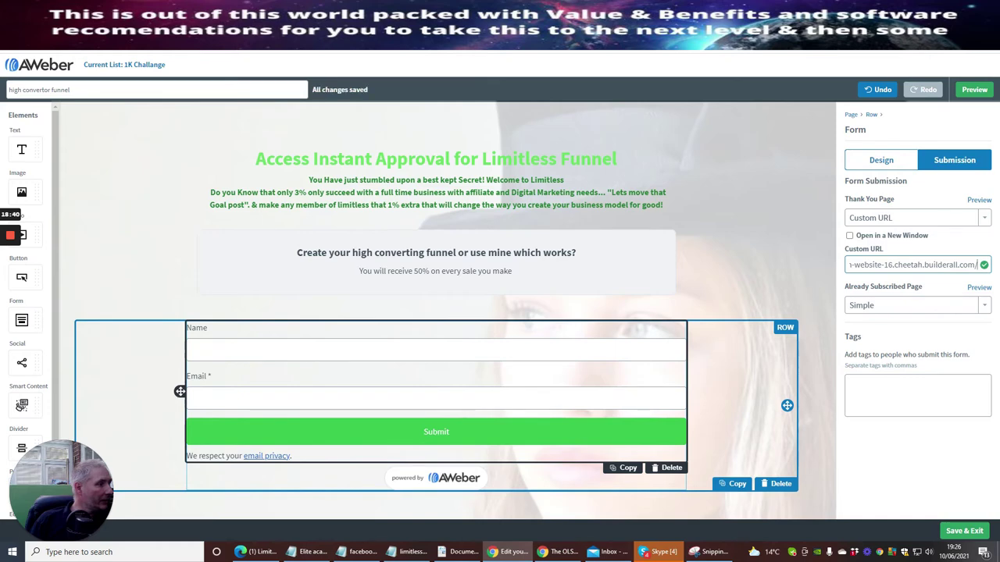
{"action": "left_click", "coordinate": [951, 531]}
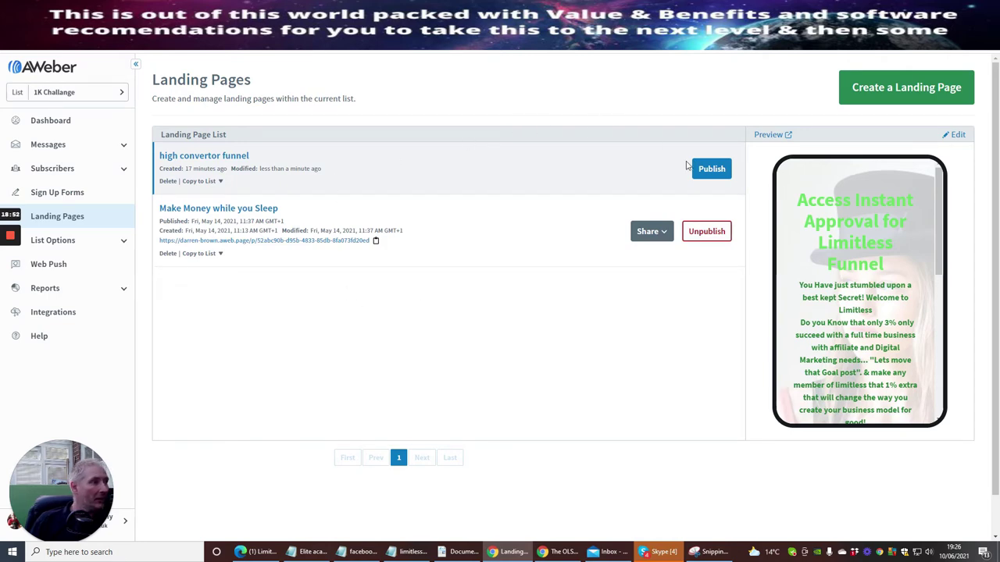
Publish the "high convertor funnel" landing page and open it for sharing on Facebook
{"action": "left_click", "coordinate": [712, 168]}
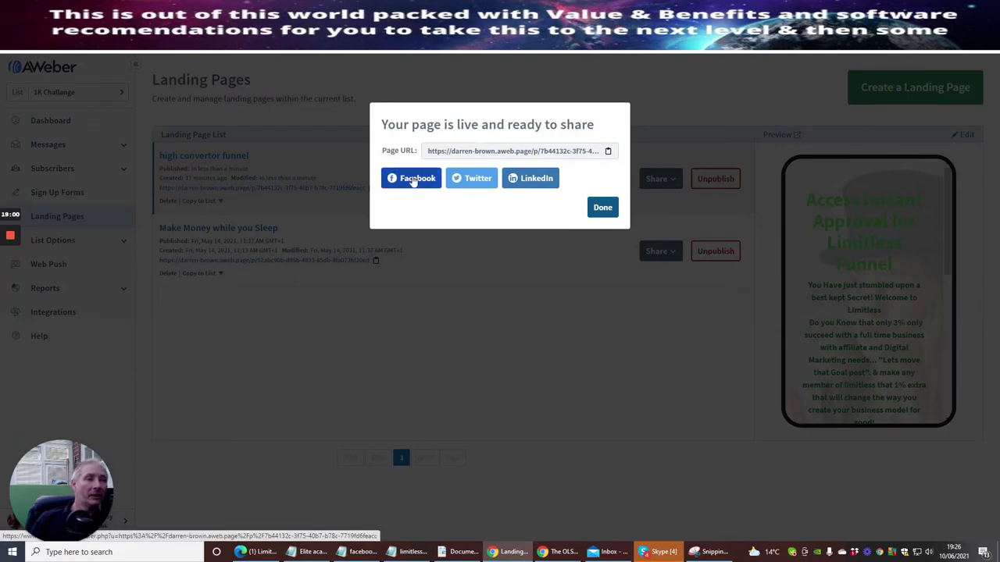
{"action": "left_click", "coordinate": [414, 180]}
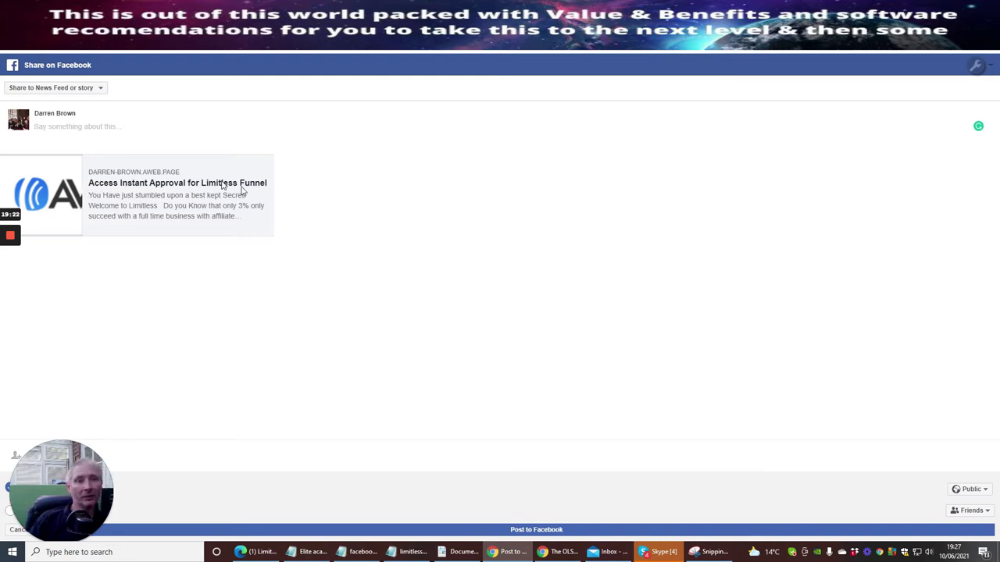
Set the Facebook share to go to the group "MUMS AND DADS LOOKING FOR WORK FROM HOME UK ONLY!"
{"action": "left_click", "coordinate": [88, 89]}
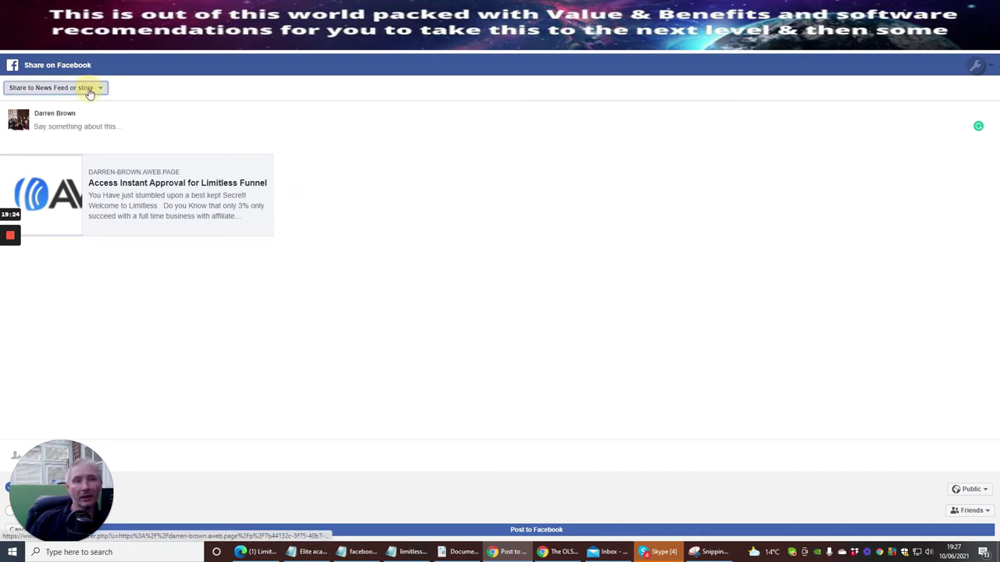
{"action": "left_click", "coordinate": [55, 128]}
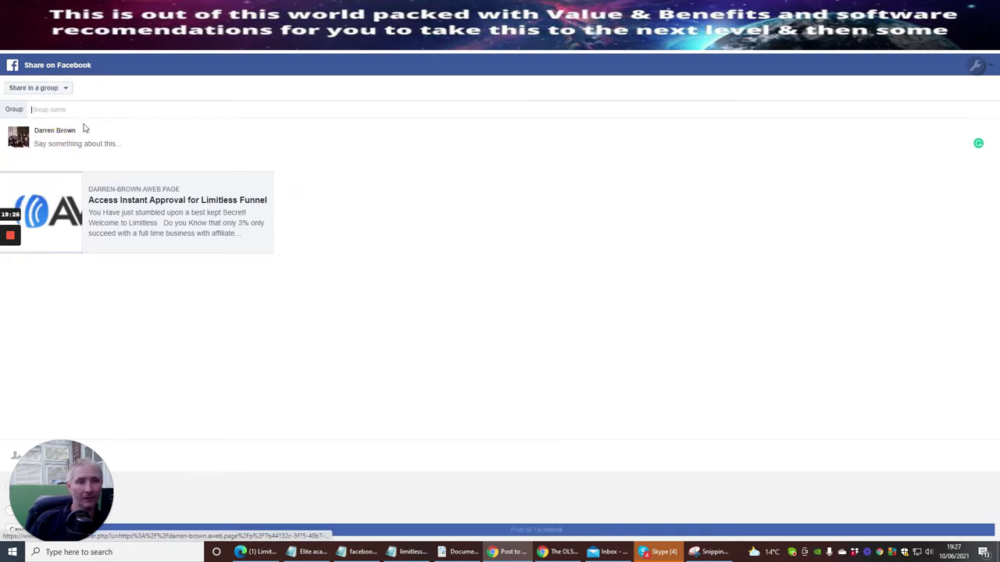
{"action": "left_click", "coordinate": [78, 142]}
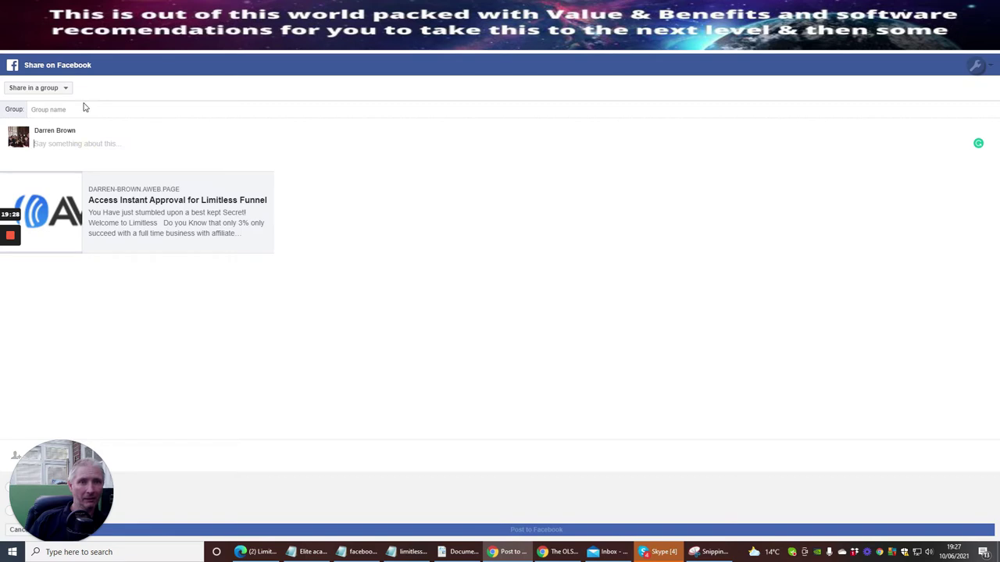
{"action": "left_click", "coordinate": [78, 109]}
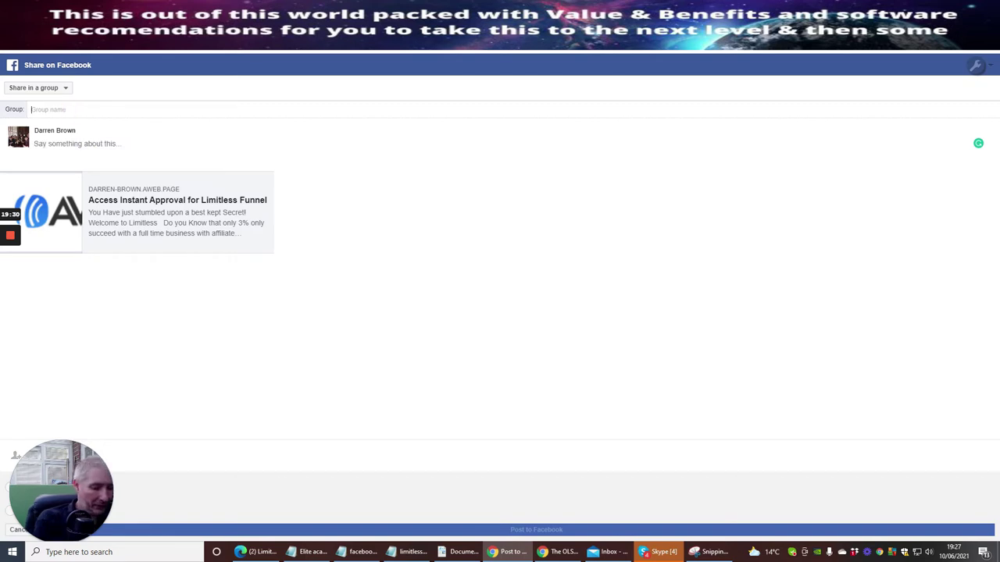
{"action": "type", "text": "mujm"}
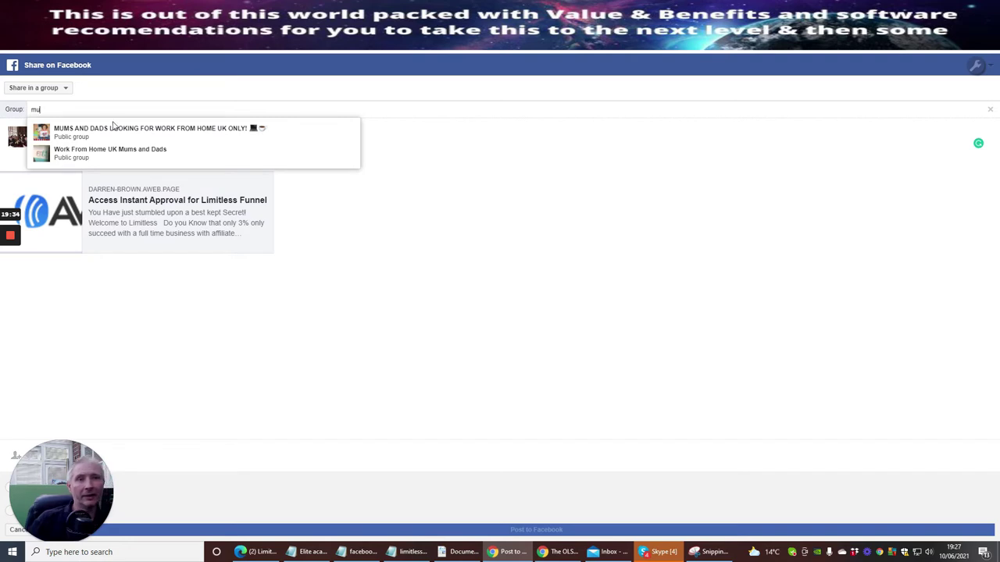
{"action": "left_click", "coordinate": [216, 130]}
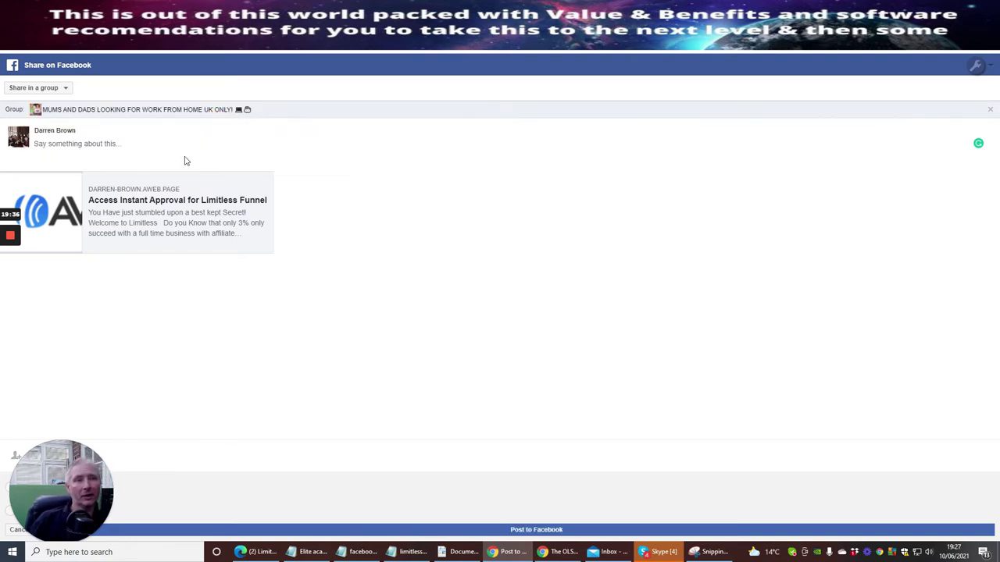
Add the message "Just another awsome tool to build your list and commissions" to the group share and post it to Facebook
{"action": "left_click", "coordinate": [49, 143]}
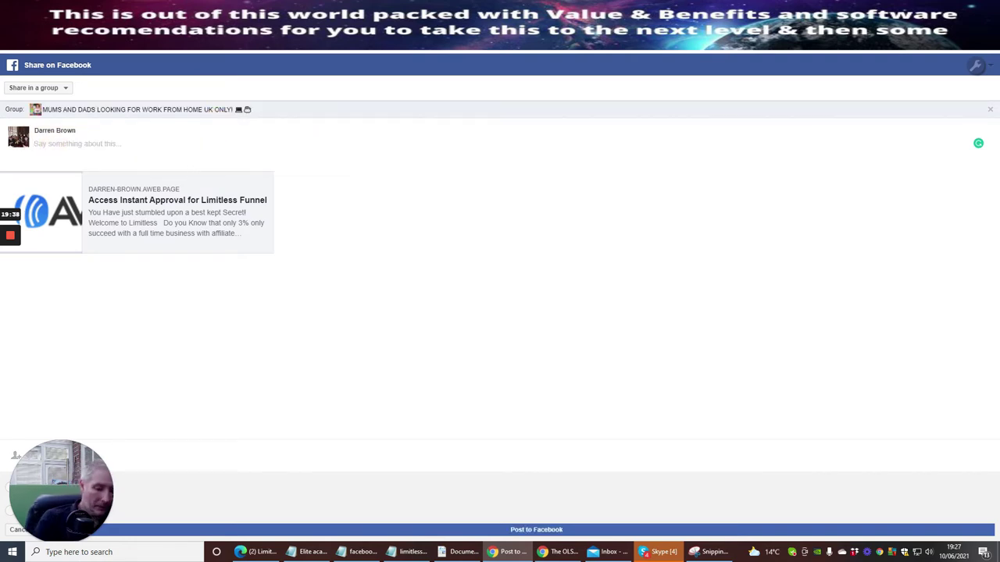
{"action": "type", "text": "Just an"}
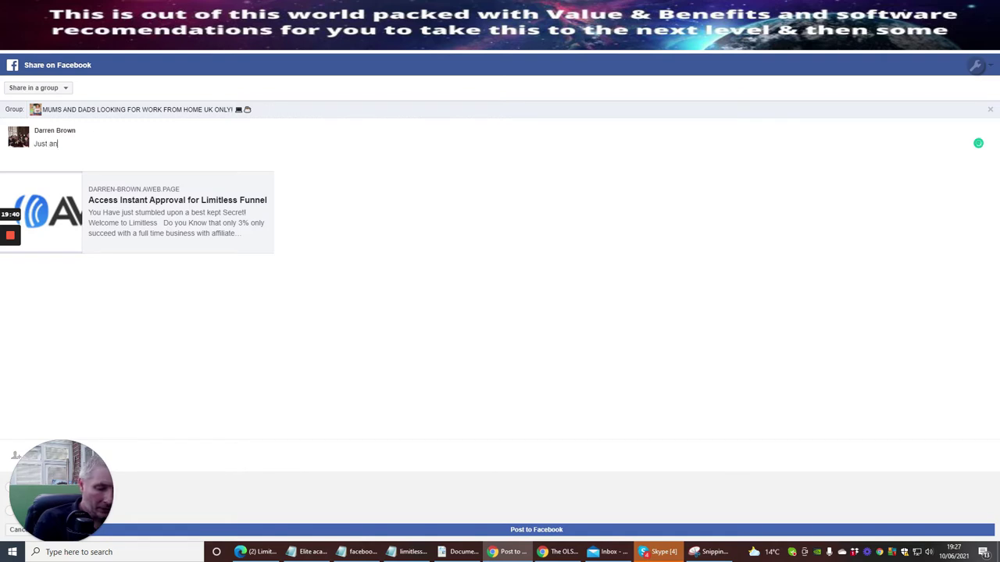
{"action": "type", "text": "other awsome tool to build "}
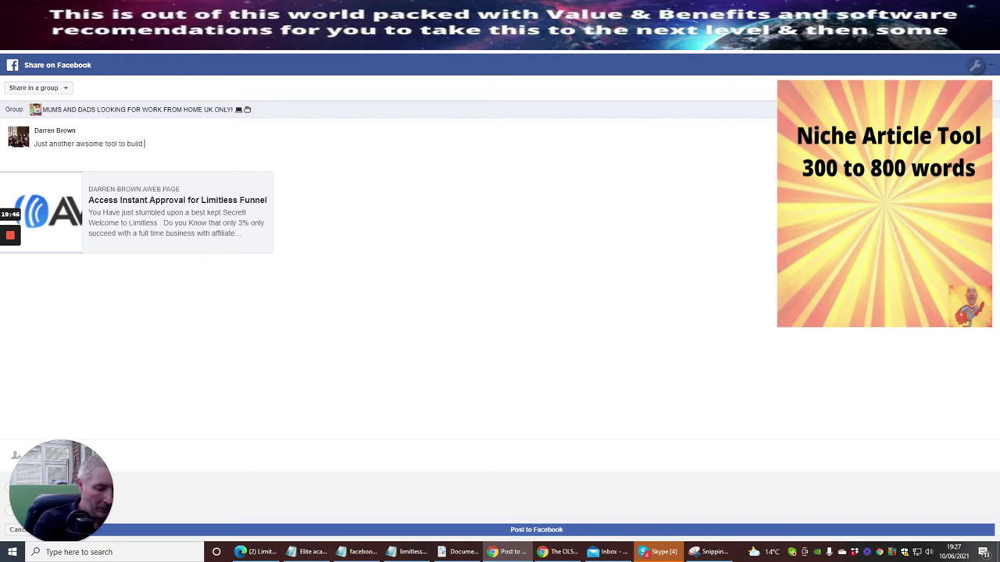
{"action": "type", "text": "your list"}
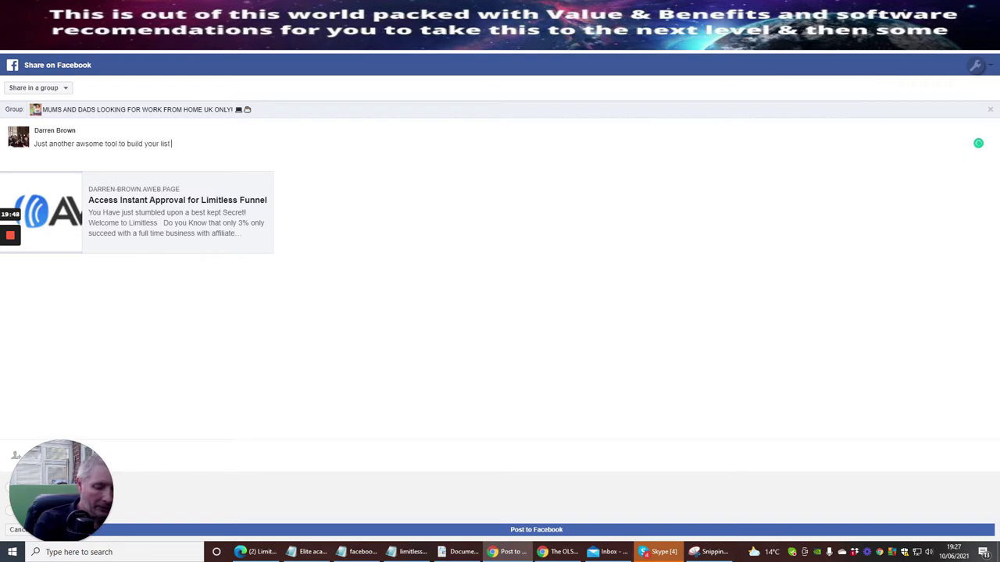
{"action": "type", "text": " and commissions"}
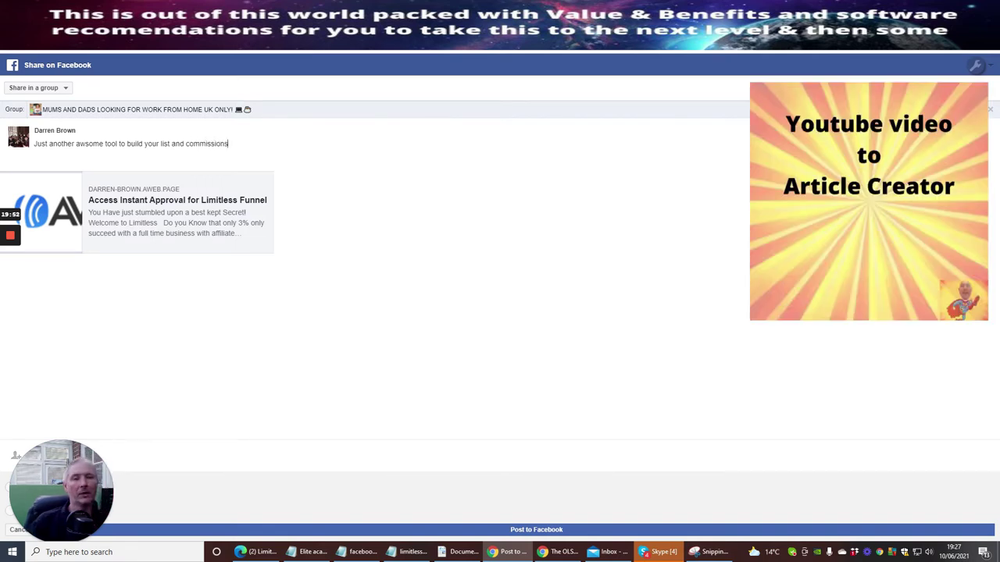
{"action": "left_click", "coordinate": [546, 530]}
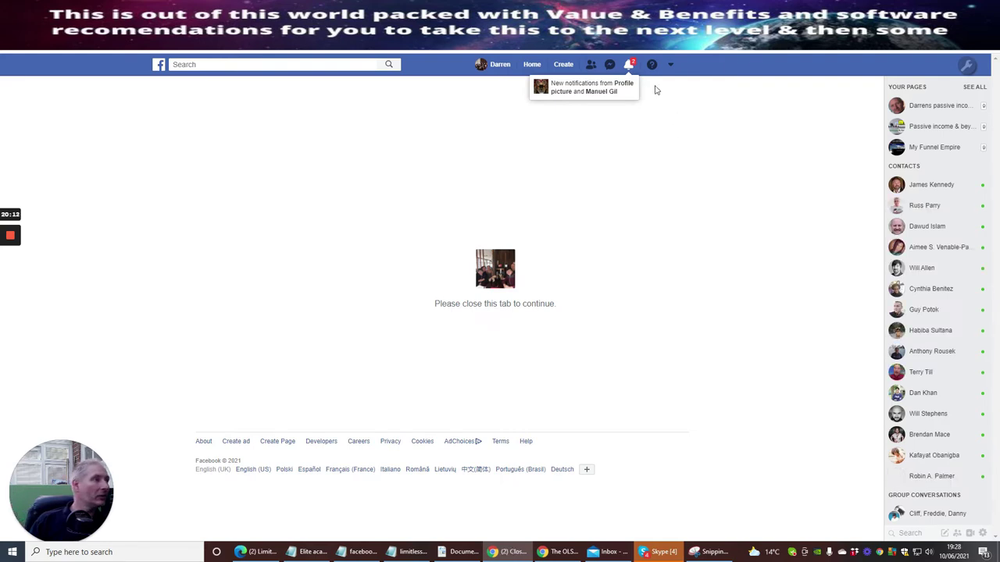
Close the finished Facebook share and tweet the landing page link from AWeber's share options
{"action": "key", "text": "ctrl+w"}
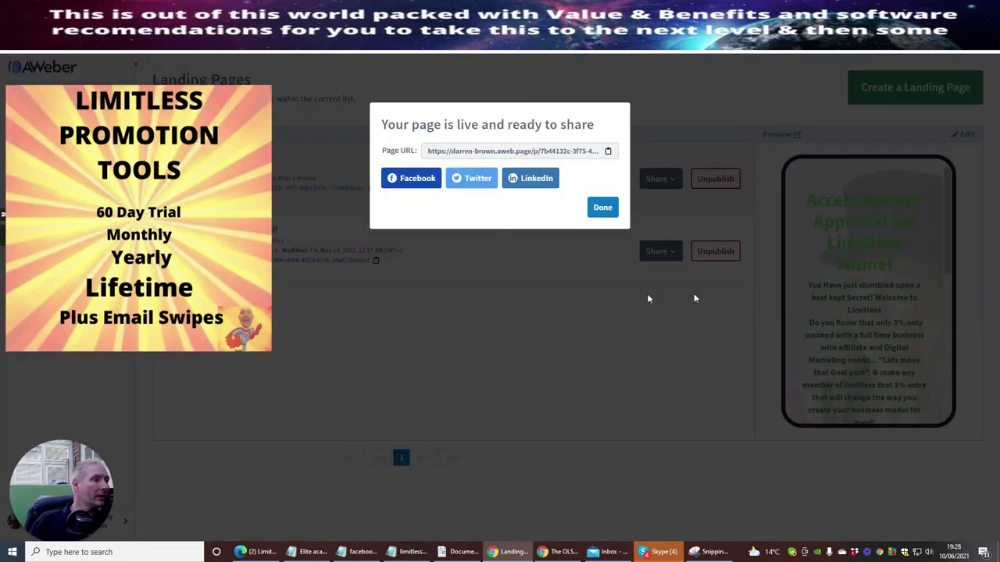
{"action": "left_click", "coordinate": [468, 179]}
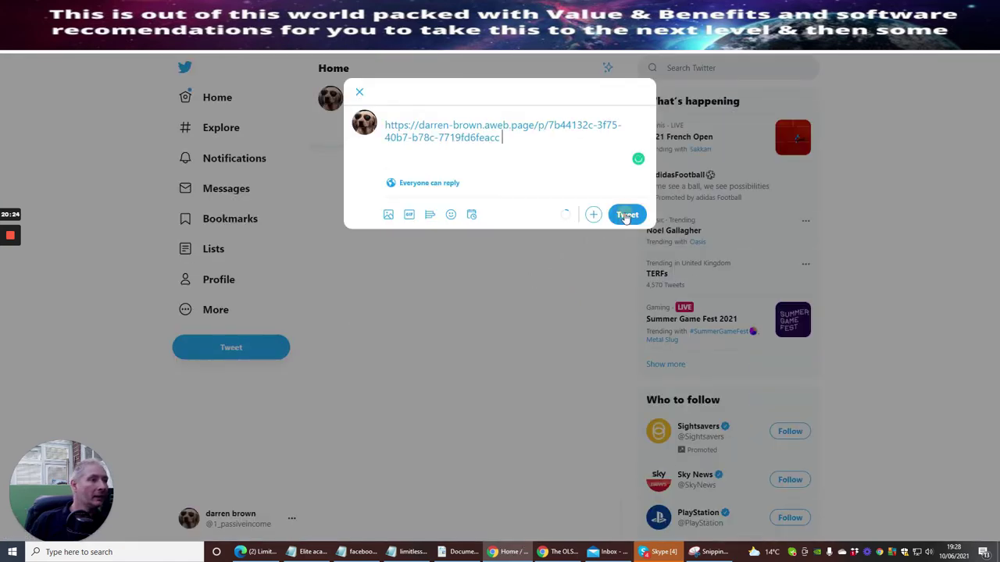
{"action": "left_click", "coordinate": [625, 216]}
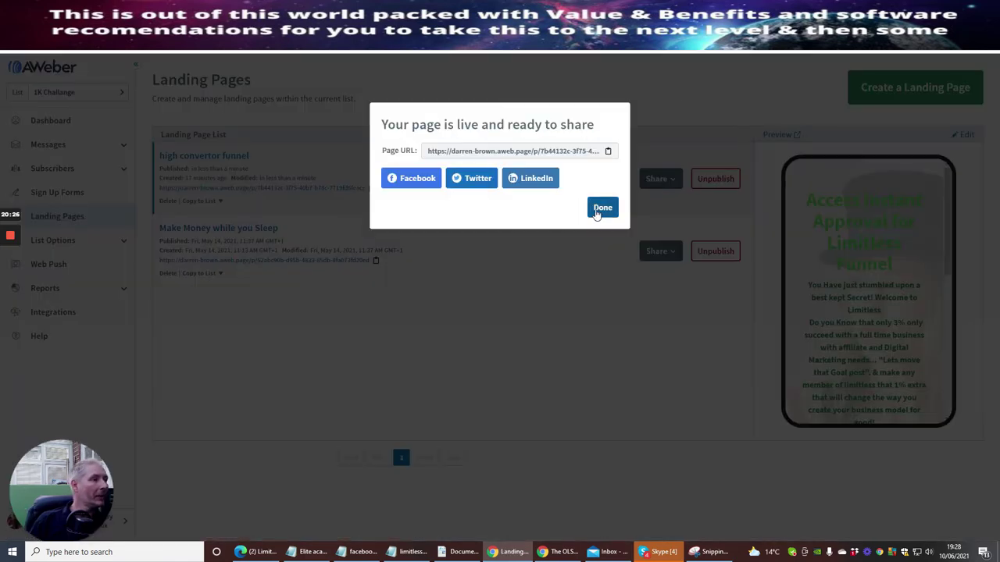
Open the LinkedIn share, and copy the notes text from "Helping you with Evergreen idea methods" through "promote my products" in Notepad
{"action": "left_click", "coordinate": [518, 182]}
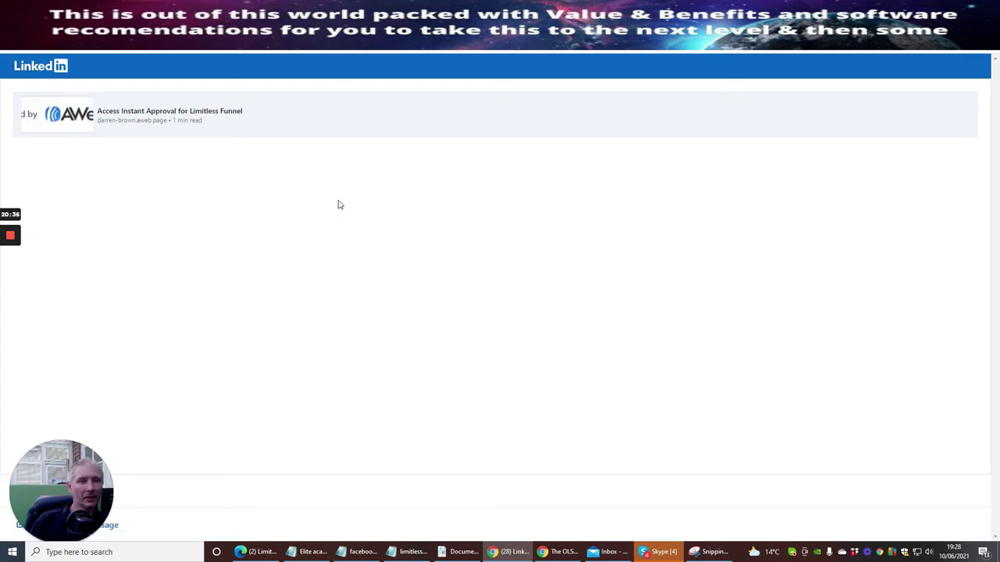
{"action": "left_click", "coordinate": [407, 551]}
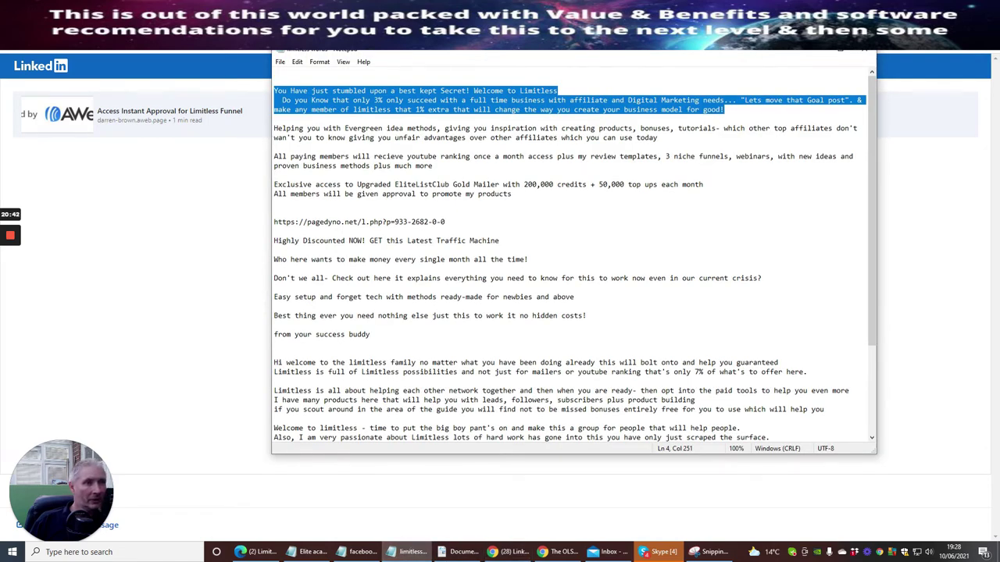
{"action": "left_click_drag", "start_coordinate": [274, 128], "coordinate": [570, 195]}
{"action": "right_click", "coordinate": [472, 196]}
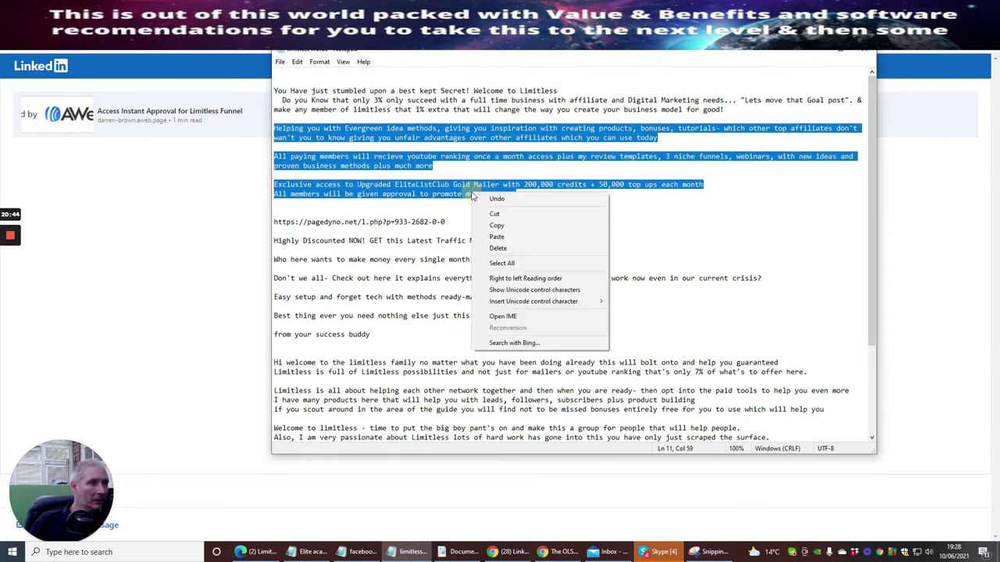
{"action": "left_click", "coordinate": [494, 226]}
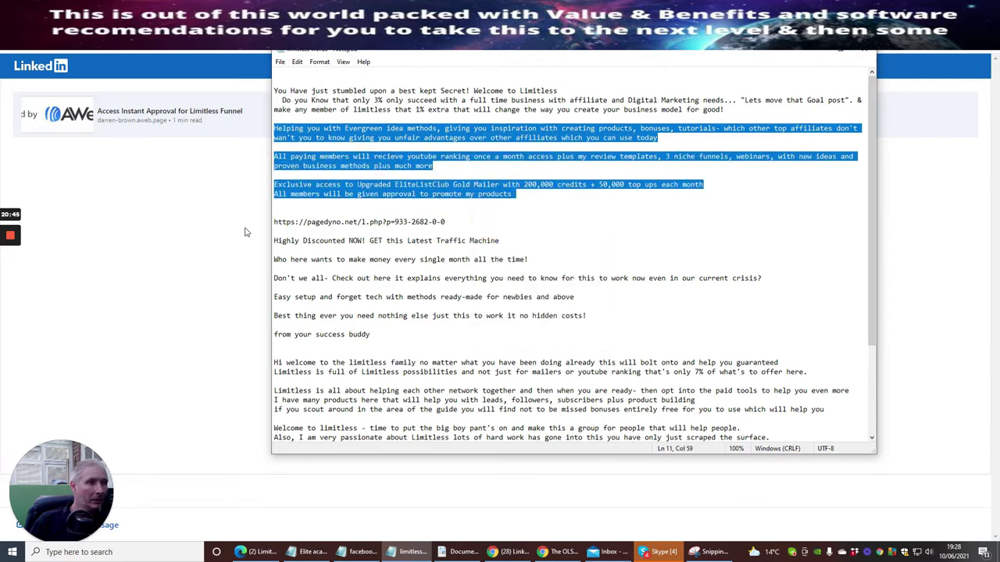
{"action": "left_click", "coordinate": [156, 175]}
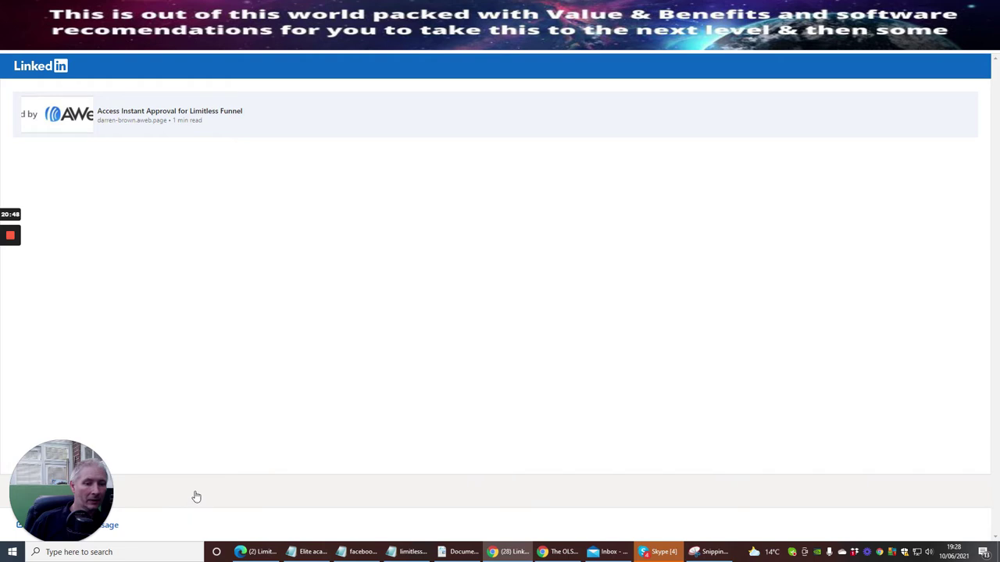
Share the landing page in a LinkedIn post with the copied Limitless benefits text, publish it, and return to AWeber
{"action": "left_click_drag", "start_coordinate": [85, 462], "coordinate": [125, 256]}
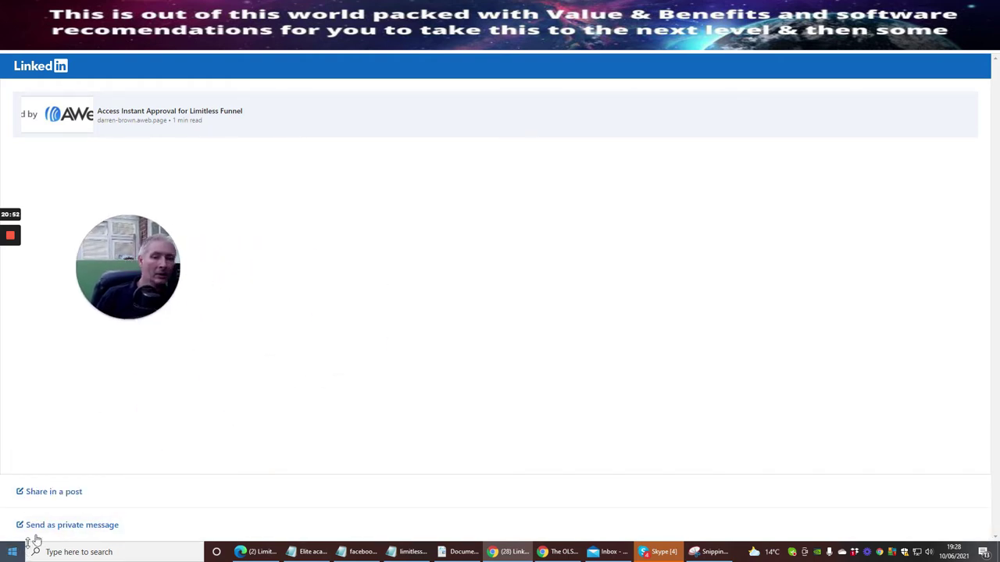
{"action": "left_click", "coordinate": [53, 491]}
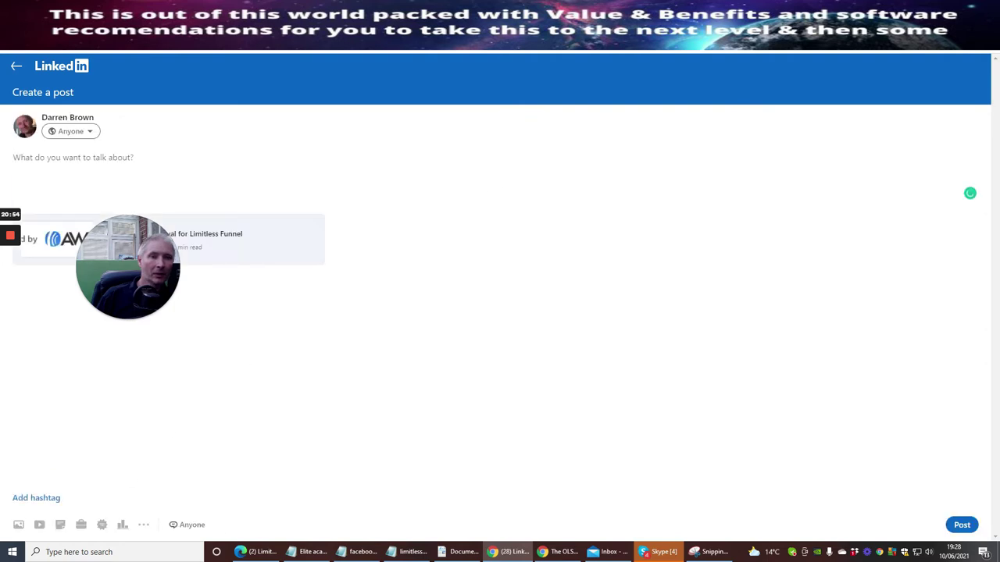
{"action": "right_click", "coordinate": [56, 160]}
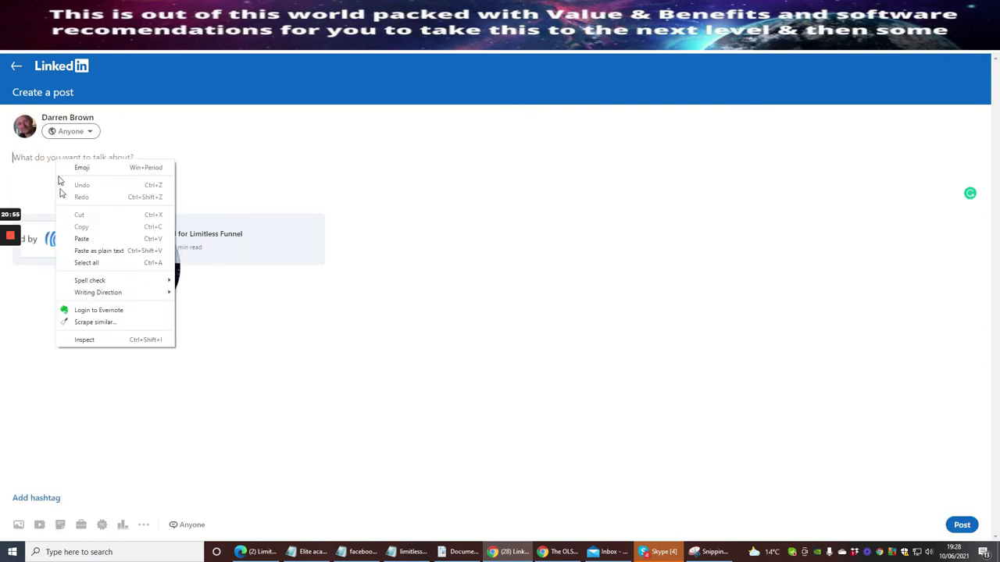
{"action": "left_click", "coordinate": [67, 240]}
{"action": "left_click_drag", "start_coordinate": [135, 267], "coordinate": [68, 448]}
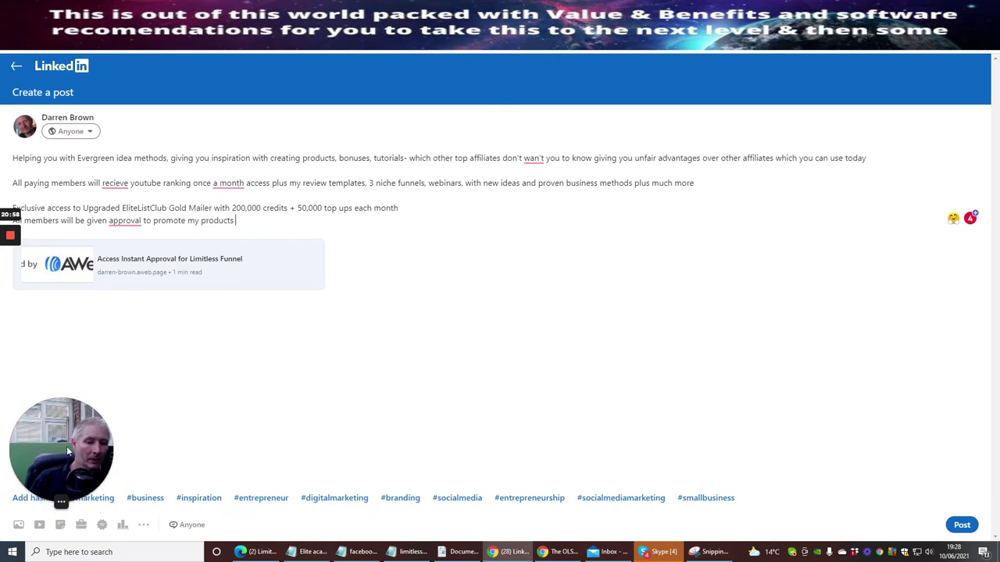
{"action": "left_click", "coordinate": [961, 525]}
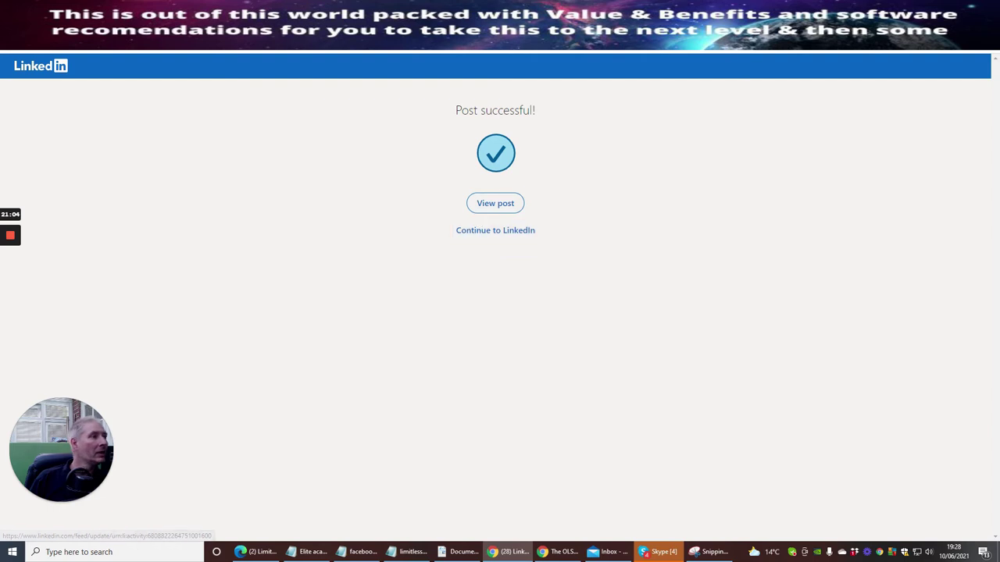
{"action": "key", "text": "ctrl+w"}
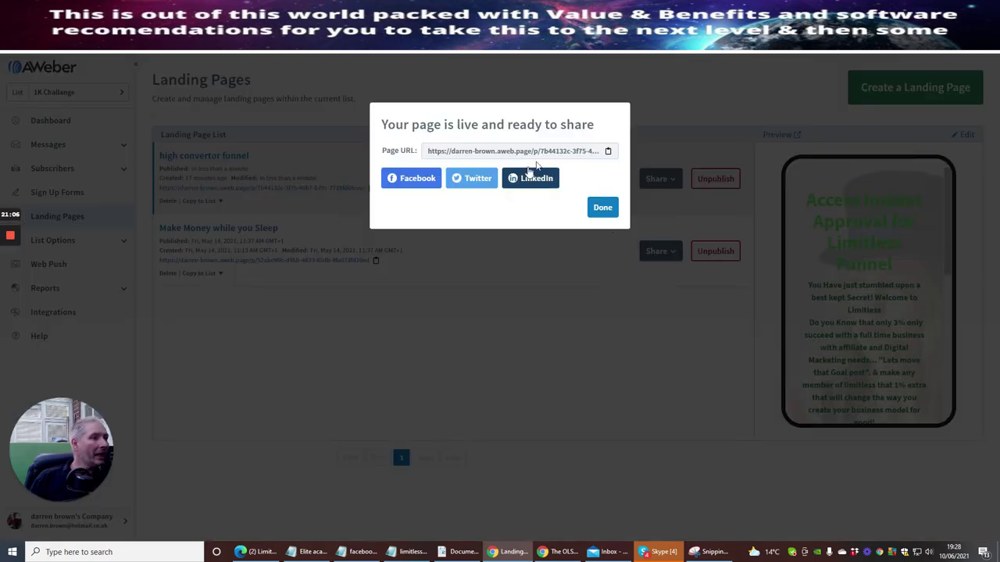
Copy the published landing page's URL from AWeber and open it in a new Microsoft Edge tab
{"action": "left_click", "coordinate": [608, 153]}
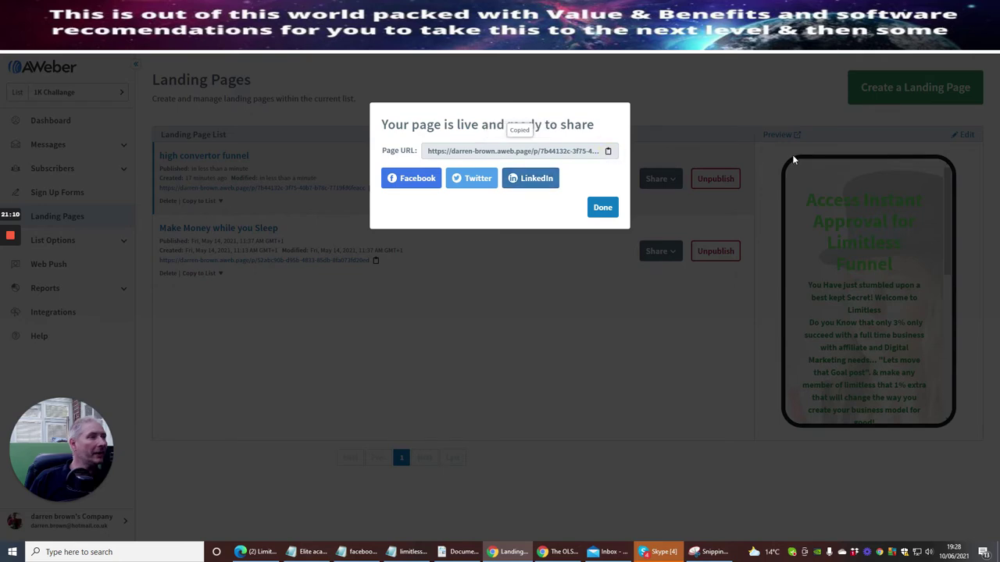
{"action": "left_click", "coordinate": [258, 551]}
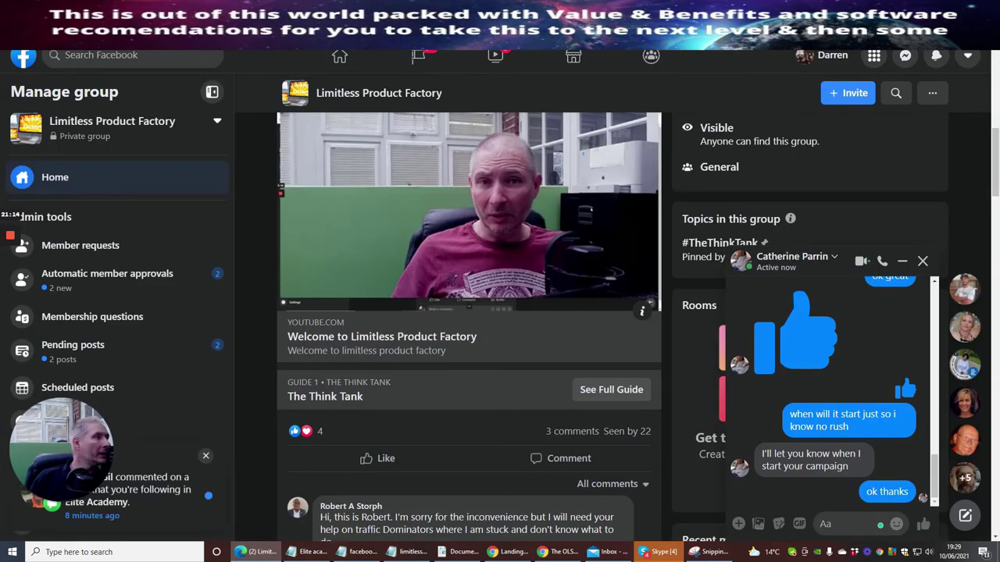
{"action": "key", "text": "ctrl+t"}
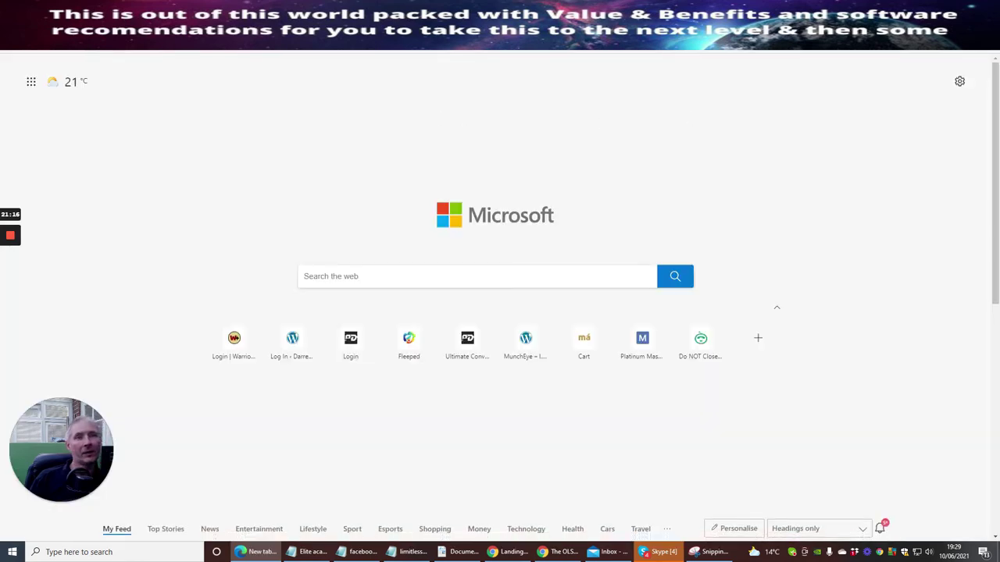
{"action": "key", "text": "ctrl+v"}
{"action": "key", "text": "shift+F10"}
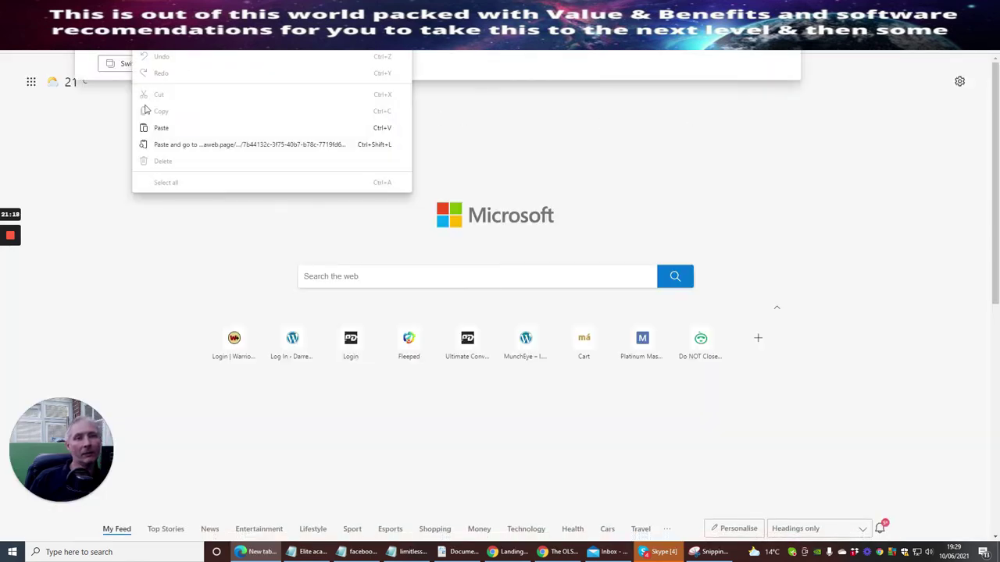
{"action": "left_click", "coordinate": [161, 145]}
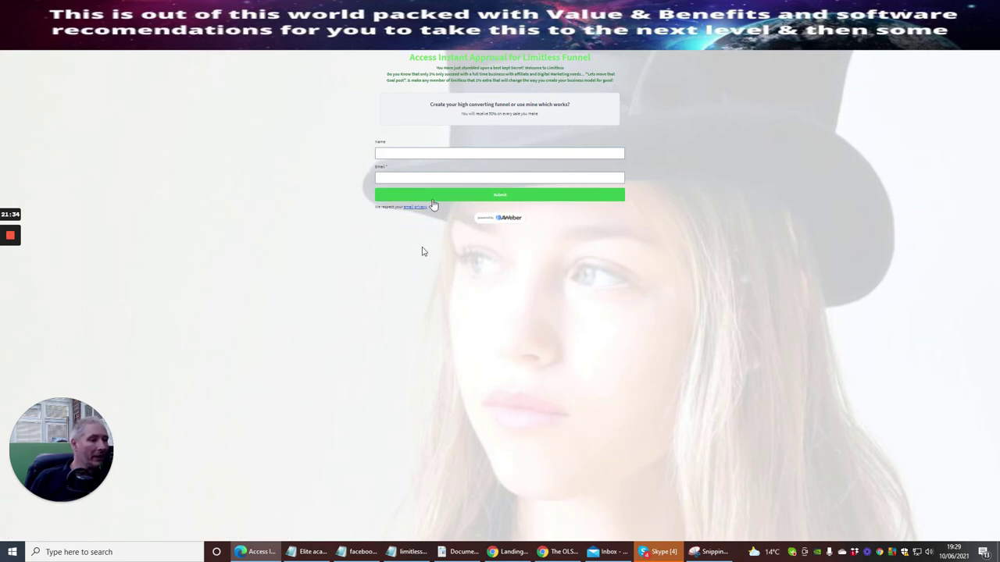
Enlarge the live landing page to 125% zoom to examine its headline, text and opt-in form
{"action": "left_click", "coordinate": [978, 37]}
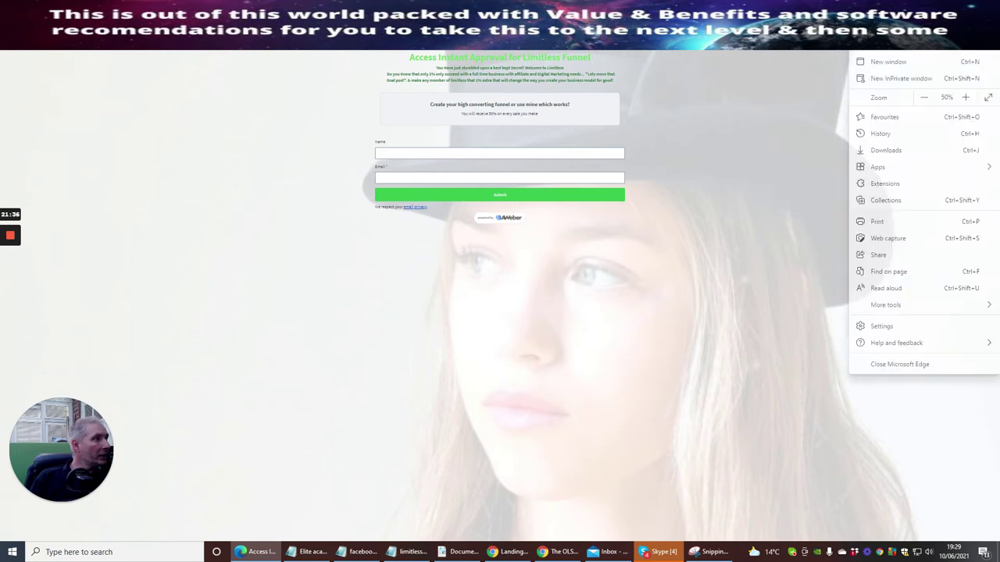
{"action": "left_click", "coordinate": [965, 98]}
{"action": "left_click", "coordinate": [966, 97]}
{"action": "left_click", "coordinate": [966, 97]}
{"action": "left_click", "coordinate": [965, 98]}
{"action": "left_click", "coordinate": [965, 97]}
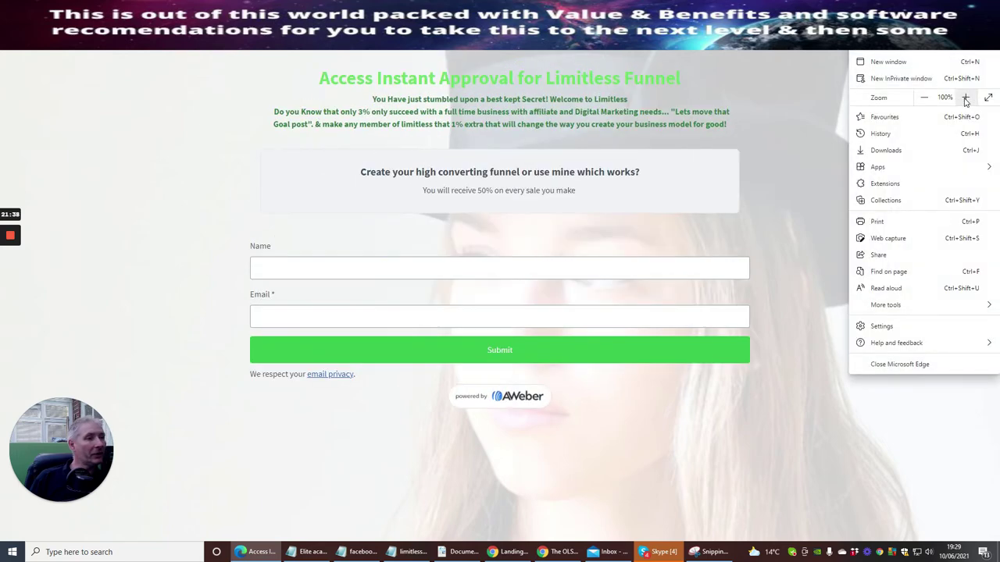
{"action": "left_click", "coordinate": [966, 98]}
{"action": "left_click", "coordinate": [966, 98]}
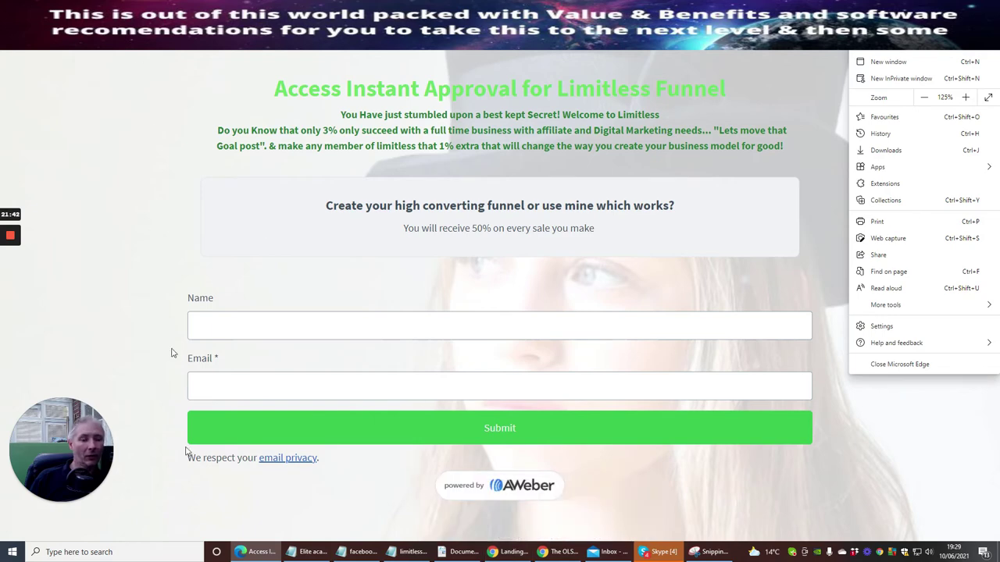
Switch to Chrome and open the copied landing page URL in a new incognito window
{"action": "left_click", "coordinate": [512, 552]}
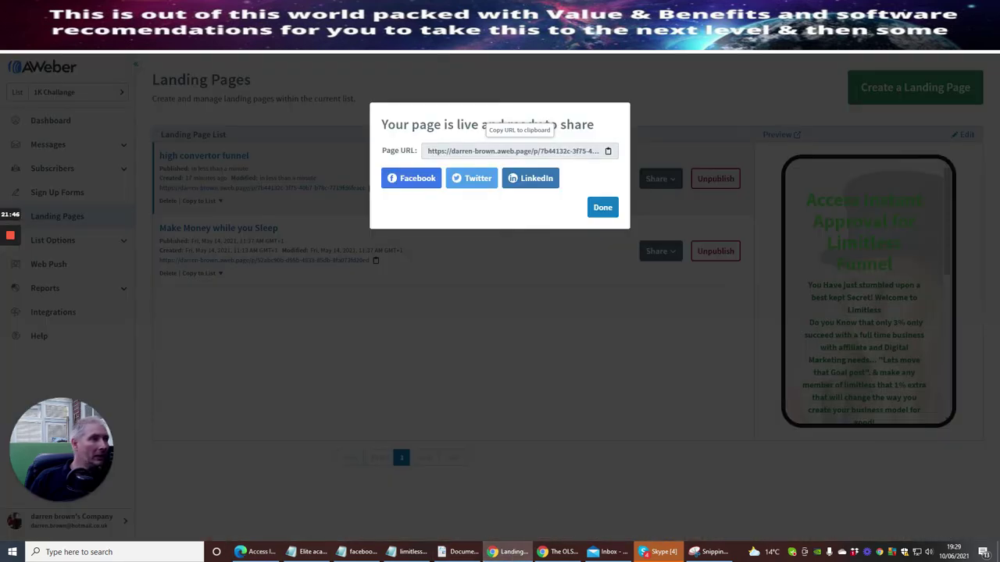
{"action": "key", "text": "ctrl+t"}
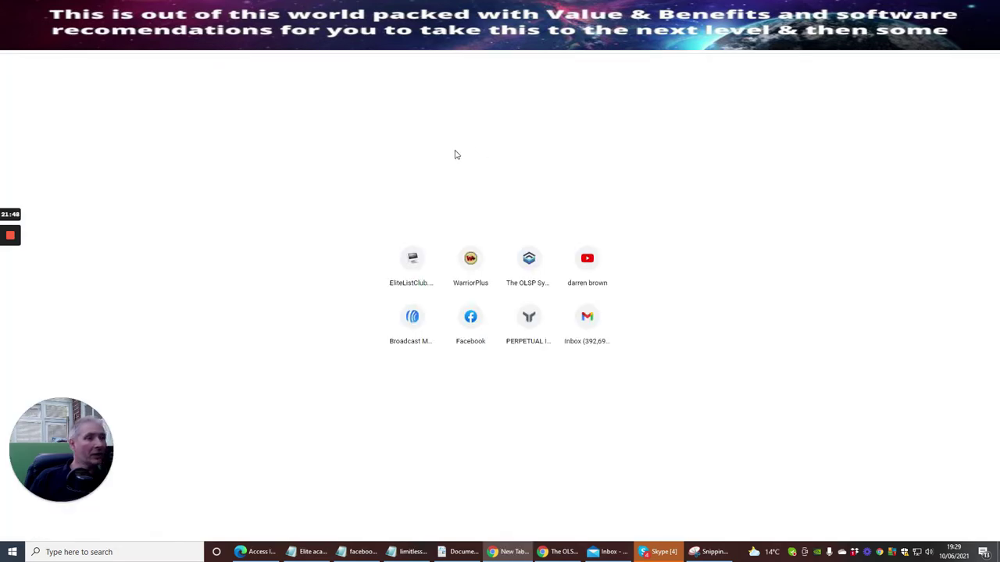
{"action": "left_click", "coordinate": [986, 39]}
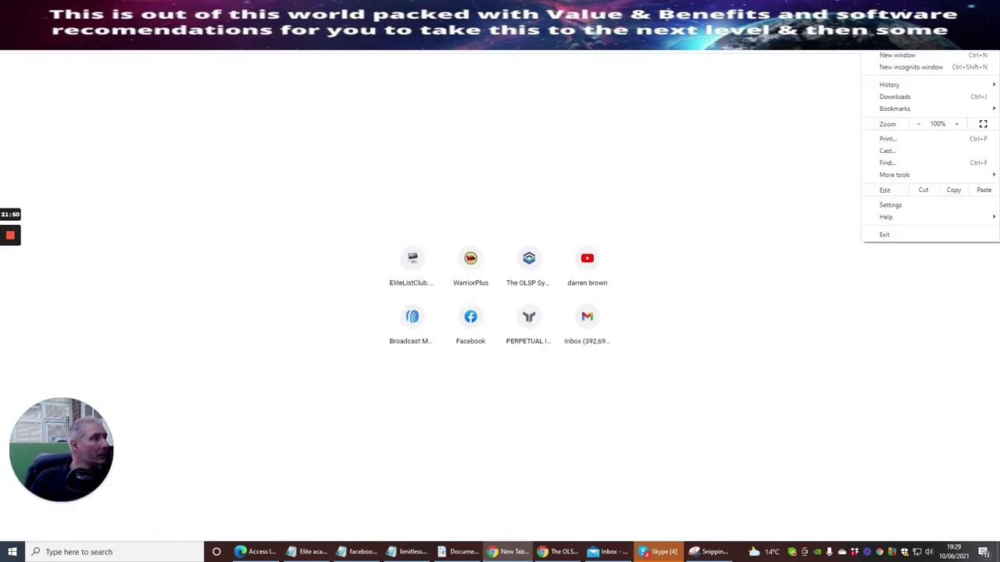
{"action": "left_click", "coordinate": [934, 69]}
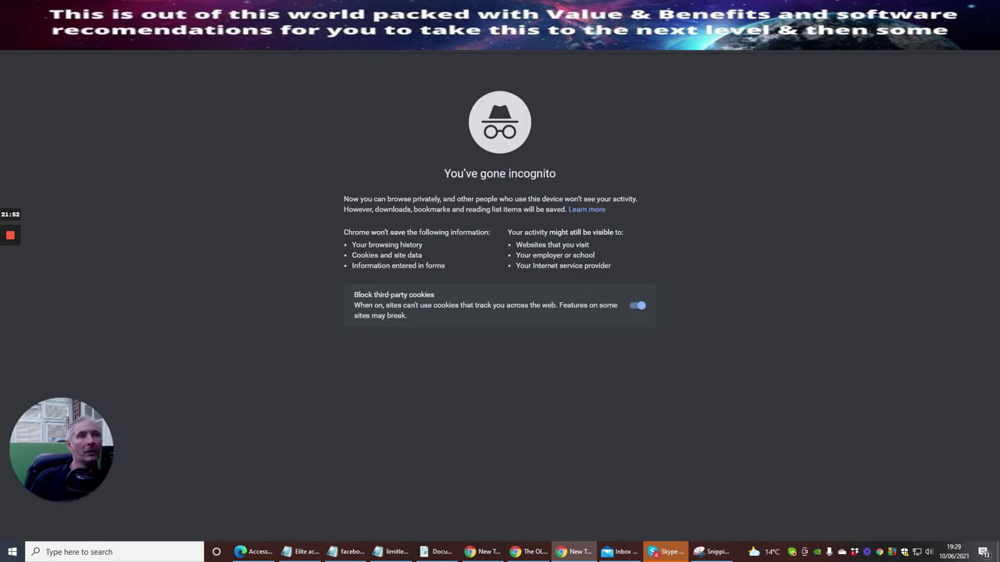
{"action": "right_click", "coordinate": [119, 47]}
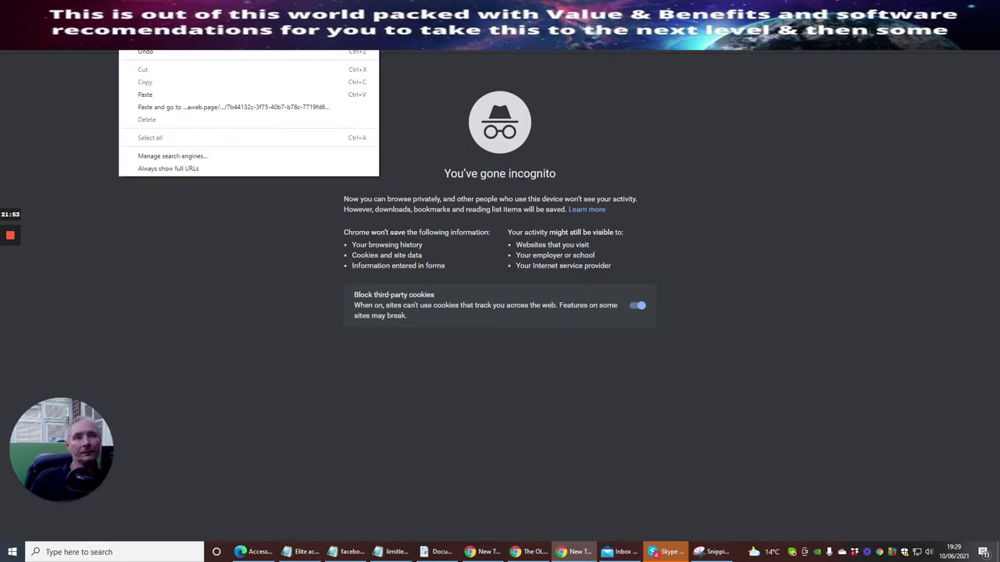
{"action": "left_click", "coordinate": [141, 101]}
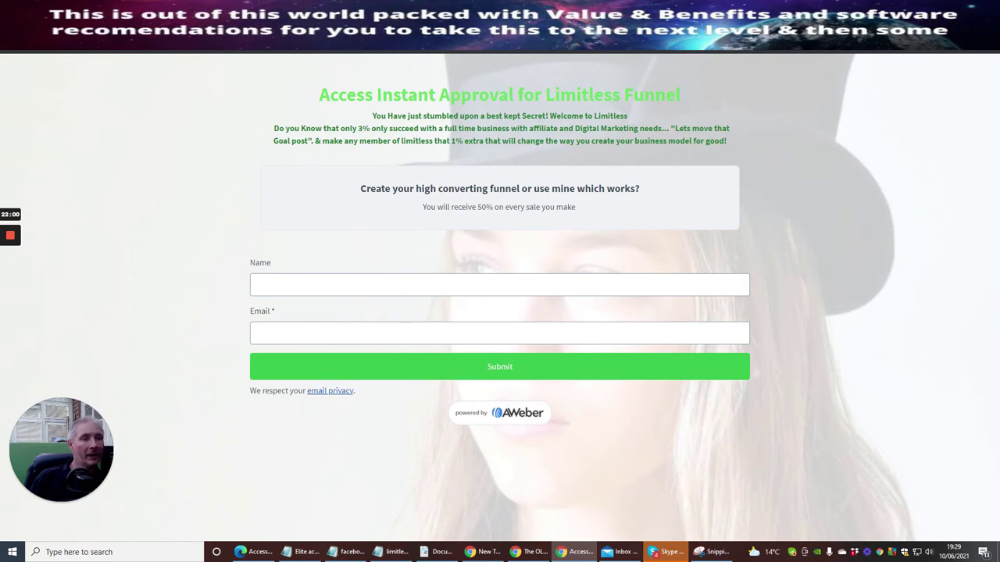
Submit the live opt-in form with the subscriber's name and e-mail, complete the robot check, and return to the previous page
{"action": "left_click", "coordinate": [289, 285]}
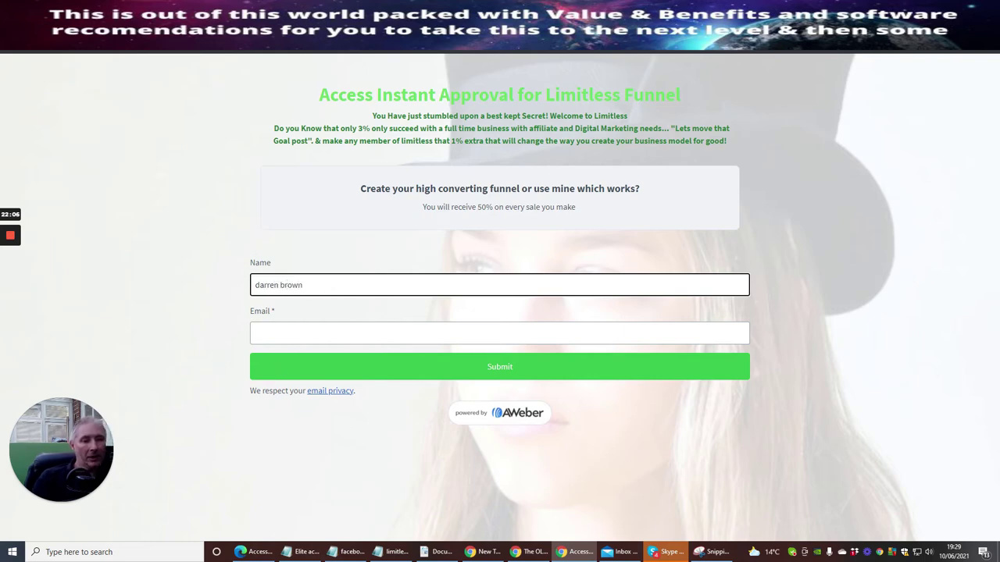
{"action": "left_click", "coordinate": [297, 332]}
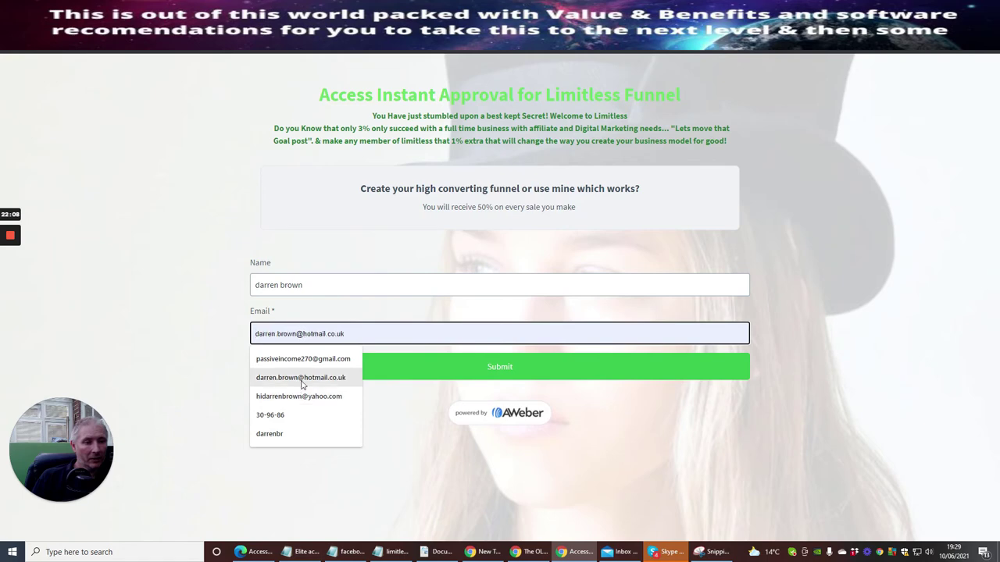
{"action": "left_click", "coordinate": [292, 361]}
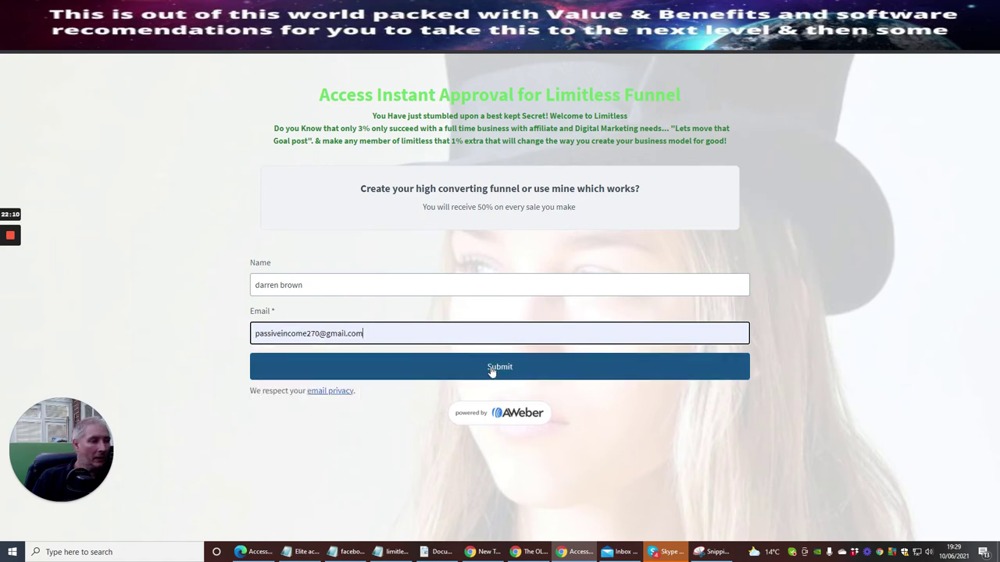
{"action": "left_click", "coordinate": [458, 374]}
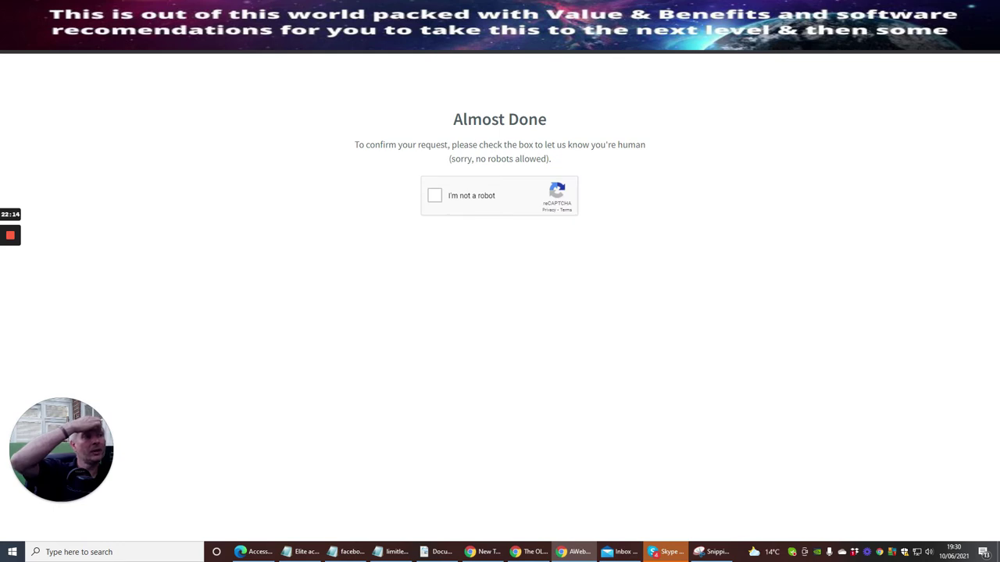
{"action": "left_click", "coordinate": [435, 199]}
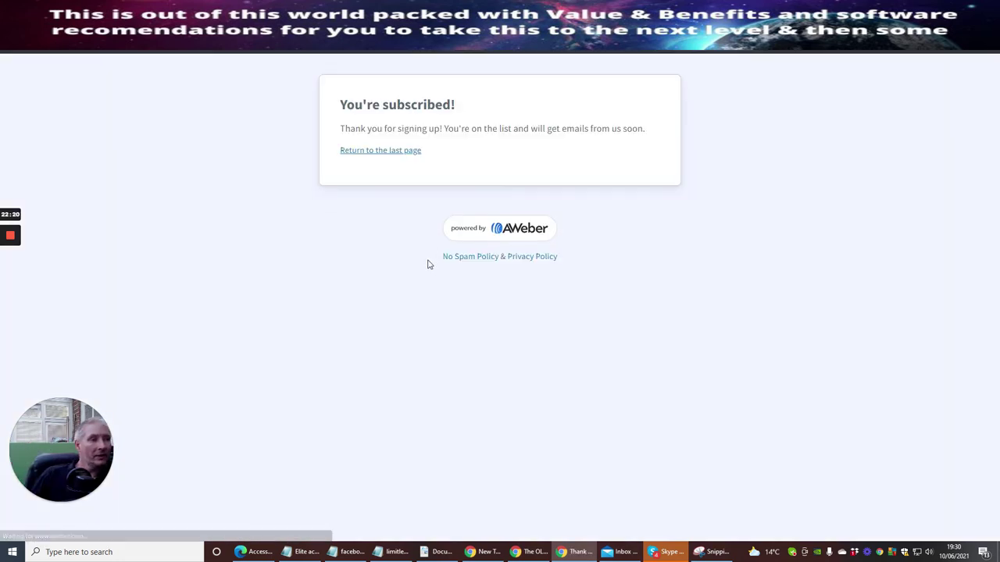
{"action": "left_click", "coordinate": [394, 153]}
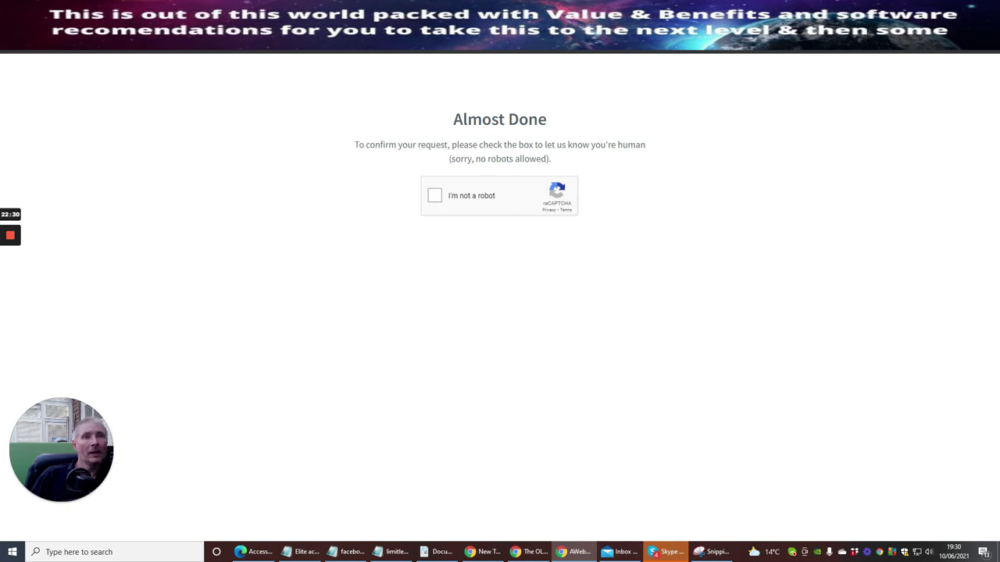
Return to AWeber's landing page list and open the "high convertor funnel" page for editing
{"action": "key", "text": "ctrl+w"}
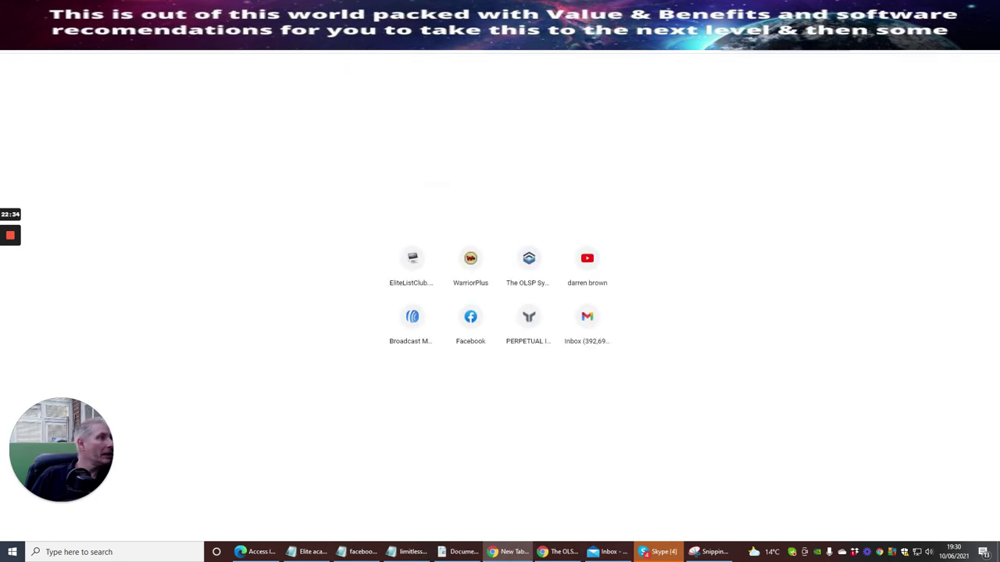
{"action": "key", "text": "ctrl+w"}
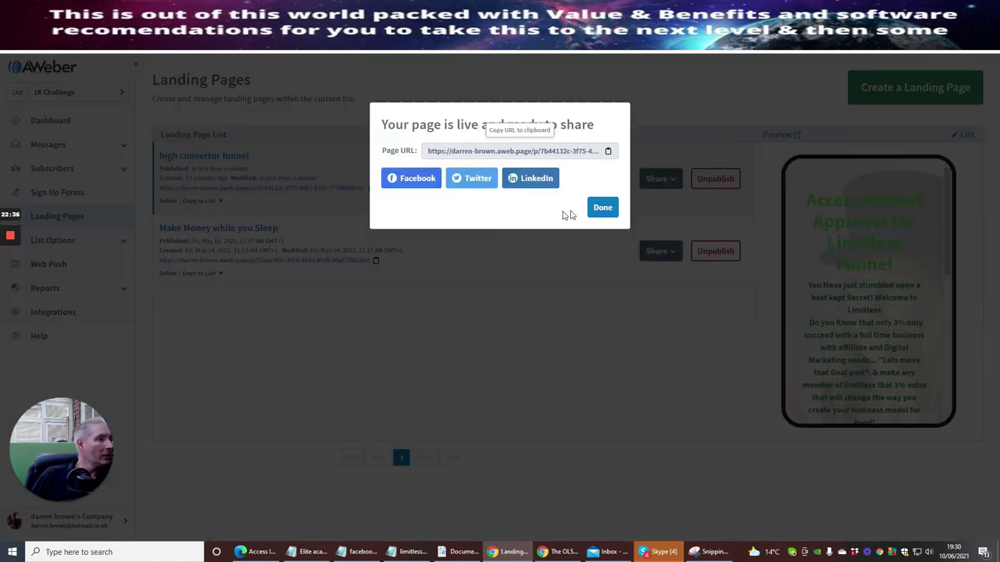
{"action": "left_click", "coordinate": [598, 208]}
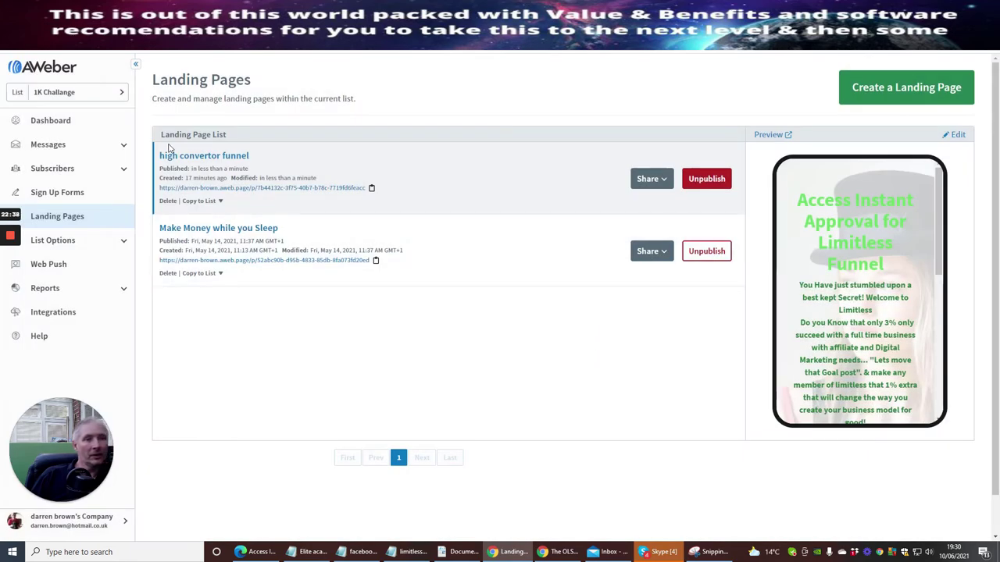
{"action": "left_click", "coordinate": [185, 157]}
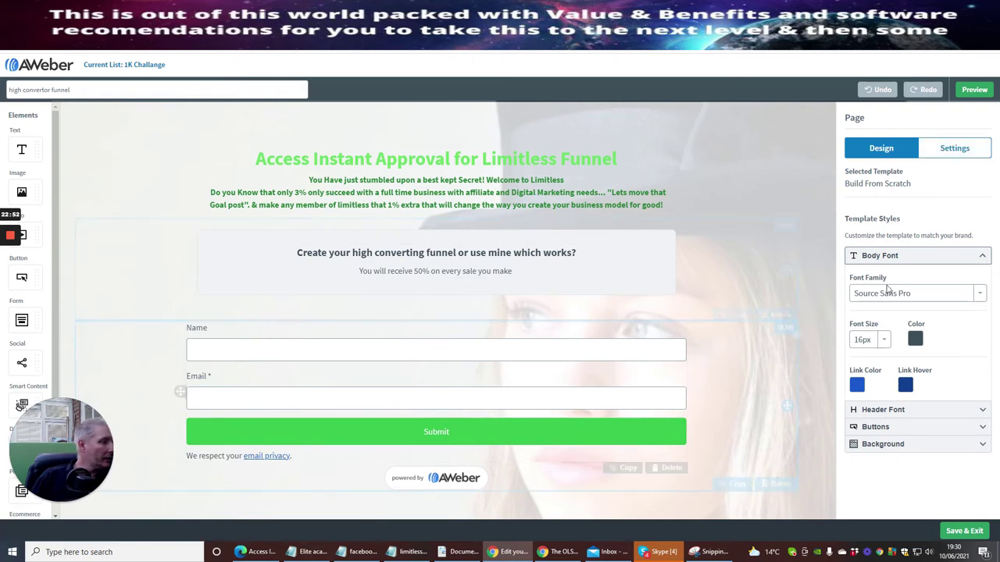
In the opt-in form's submission settings, keep Custom URL for the Thank You Page and set the Already Subscribed Page to Custom URL
{"action": "left_click", "coordinate": [585, 349]}
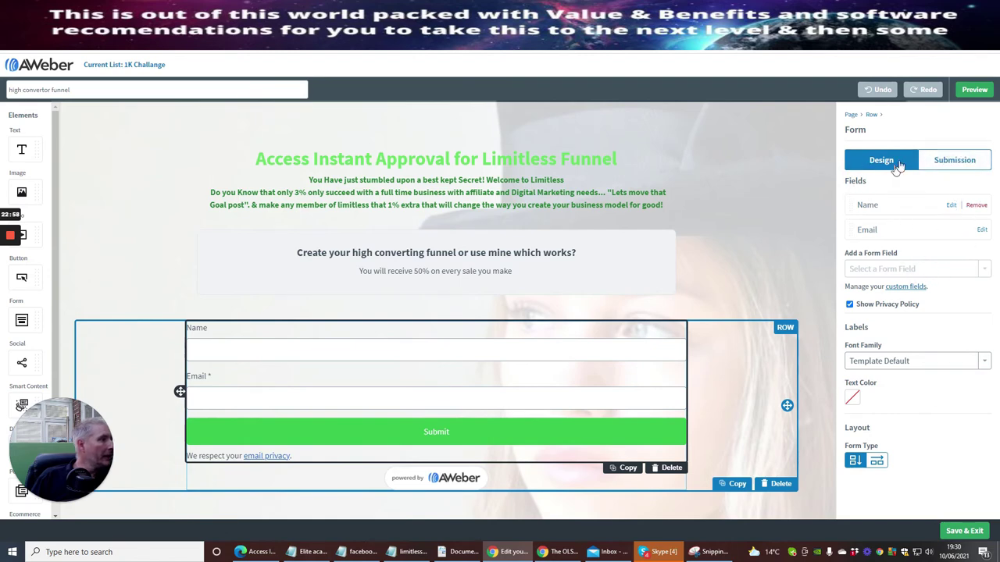
{"action": "left_click", "coordinate": [956, 162]}
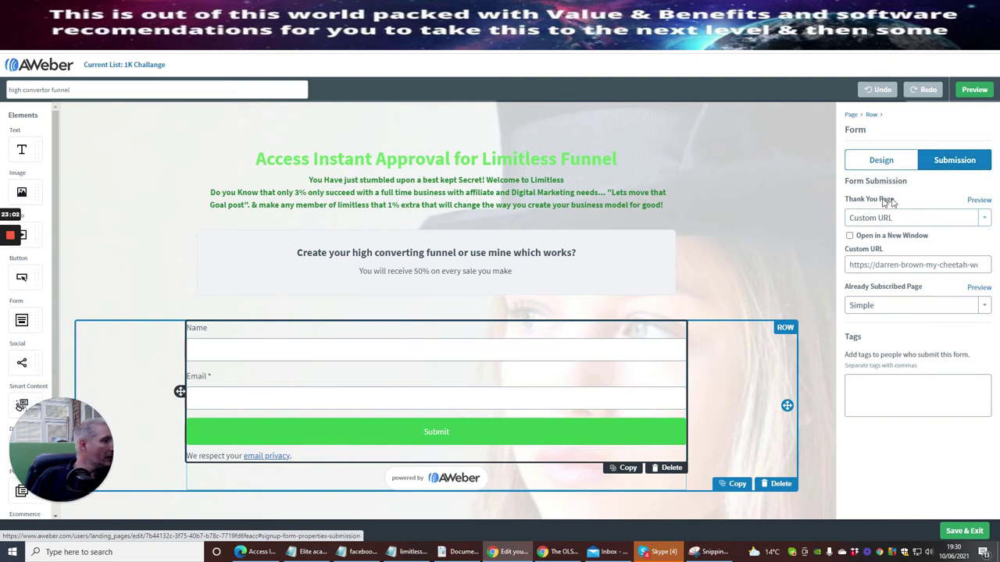
{"action": "left_click", "coordinate": [983, 220]}
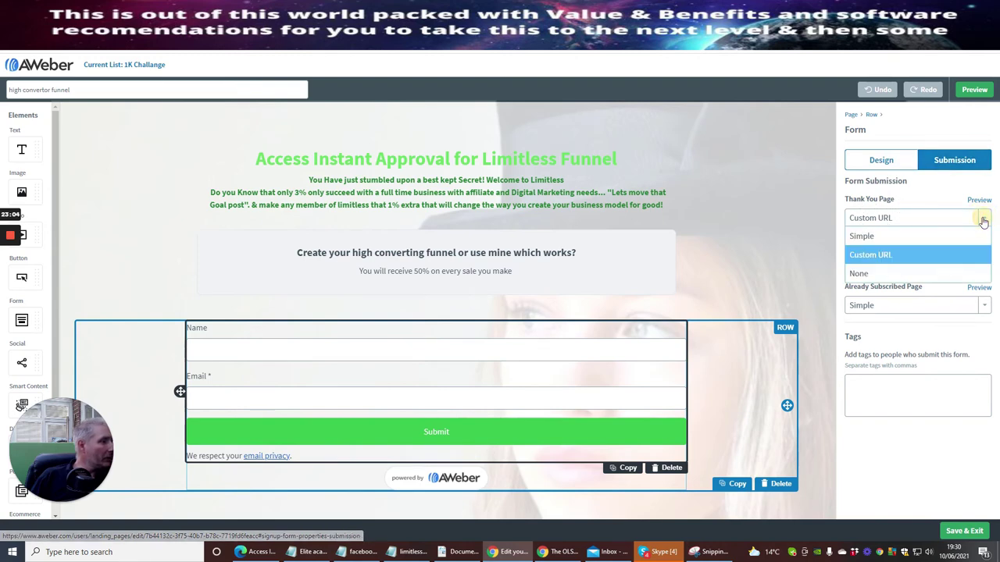
{"action": "left_click", "coordinate": [919, 254]}
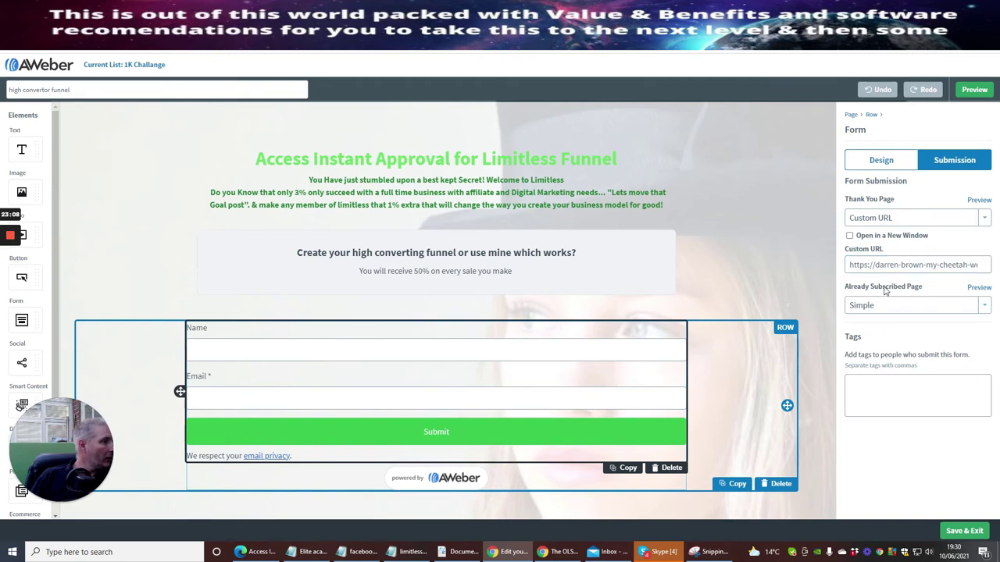
{"action": "left_click", "coordinate": [980, 311]}
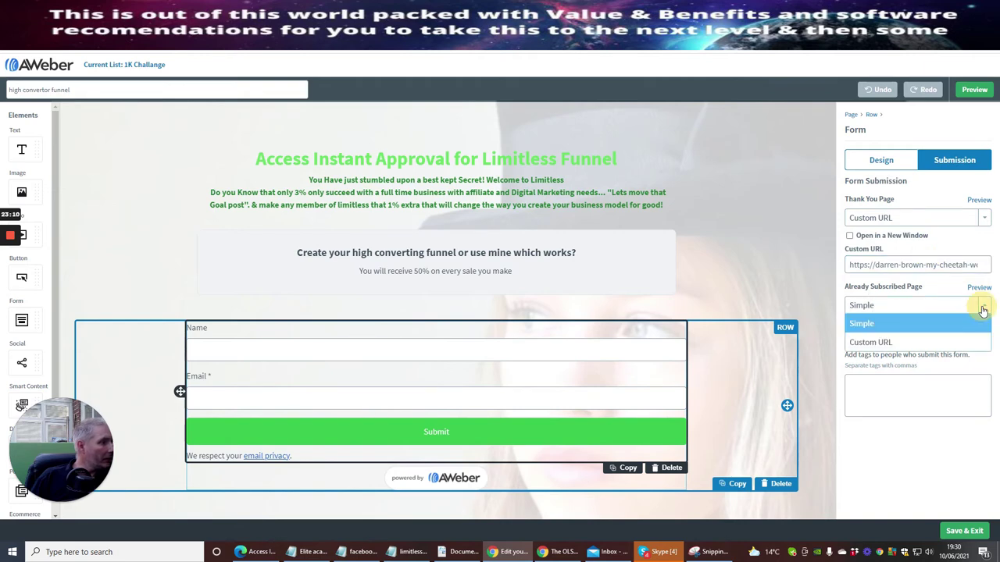
{"action": "left_click", "coordinate": [906, 342]}
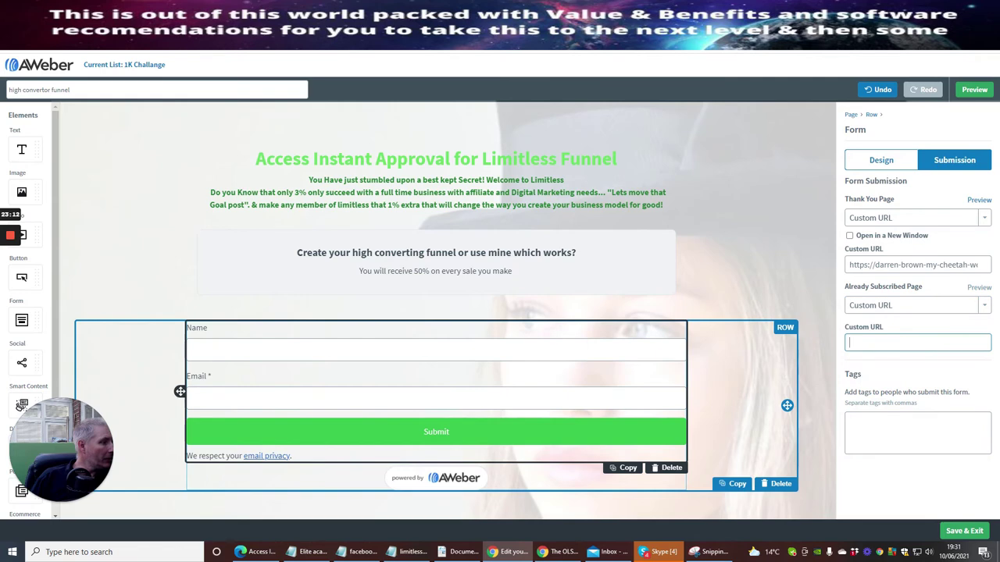
{"action": "right_click", "coordinate": [852, 343]}
{"action": "left_click", "coordinate": [867, 416]}
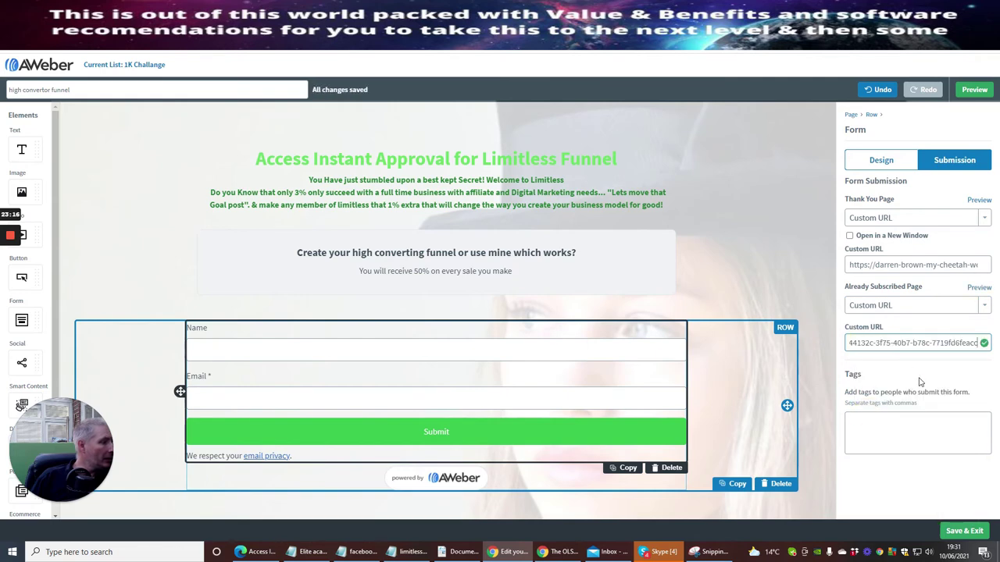
{"action": "key", "text": "Left"}
{"action": "key", "text": "Left"}
{"action": "key", "text": "Left"}
{"action": "key", "text": "Left"}
{"action": "key", "text": "Left"}
{"action": "key", "text": "Left"}
{"action": "key", "text": "Left"}
{"action": "key", "text": "Left"}
{"action": "key", "text": "Left"}
{"action": "key", "text": "Left"}
{"action": "key", "text": "Left"}
{"action": "key", "text": "Left"}
{"action": "key", "text": "Left"}
{"action": "key", "text": "Left"}
{"action": "key", "text": "Left"}
{"action": "key", "text": "Left"}
{"action": "key", "text": "Left"}
{"action": "key", "text": "Left"}
{"action": "key", "text": "Left"}
{"action": "key", "text": "Left"}
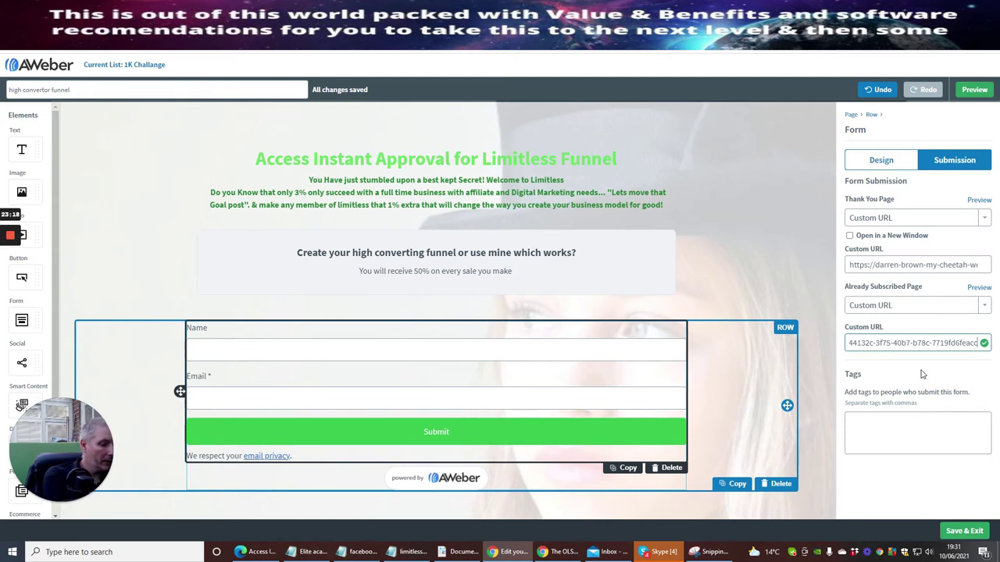
{"action": "key", "text": "BackSpace"}
{"action": "key", "text": "BackSpace"}
{"action": "key", "text": "BackSpace"}
{"action": "key", "text": "BackSpace"}
{"action": "key", "text": "BackSpace"}
{"action": "key", "text": "BackSpace"}
{"action": "key", "text": "BackSpace"}
{"action": "key", "text": "BackSpace"}
{"action": "key", "text": "BackSpace"}
{"action": "key", "text": "BackSpace"}
{"action": "key", "text": "BackSpace"}
{"action": "key", "text": "BackSpace"}
{"action": "key", "text": "BackSpace"}
{"action": "key", "text": "BackSpace"}
{"action": "key", "text": "BackSpace"}
{"action": "key", "text": "BackSpace"}
{"action": "key", "text": "BackSpace"}
{"action": "key", "text": "BackSpace"}
{"action": "key", "text": "BackSpace"}
{"action": "key", "text": "BackSpace"}
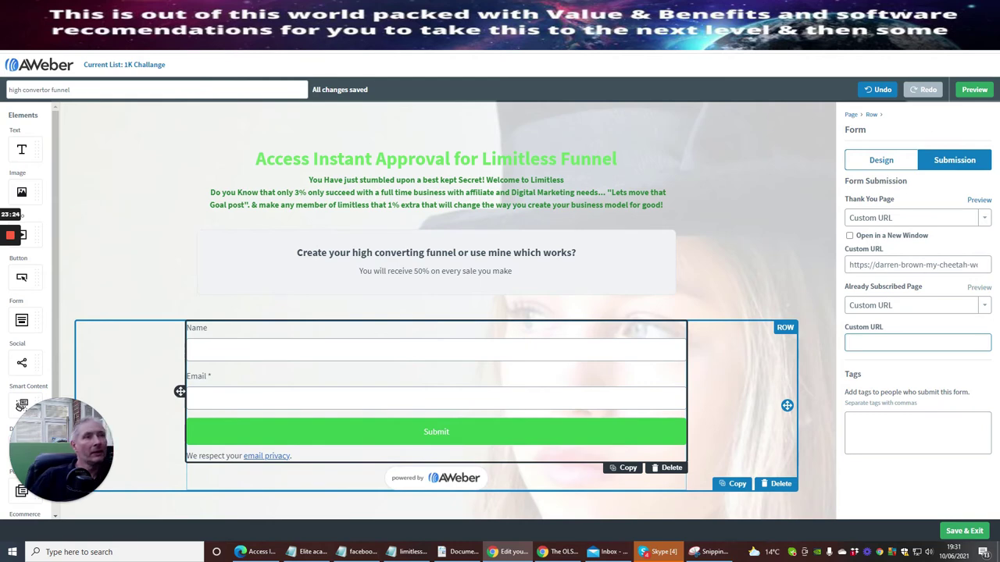
Copy the URL of the Cheetah website with the Elite Academy offer and paste it as the form's Already Subscribed custom URL
{"action": "key", "text": "ctrl+Tab"}
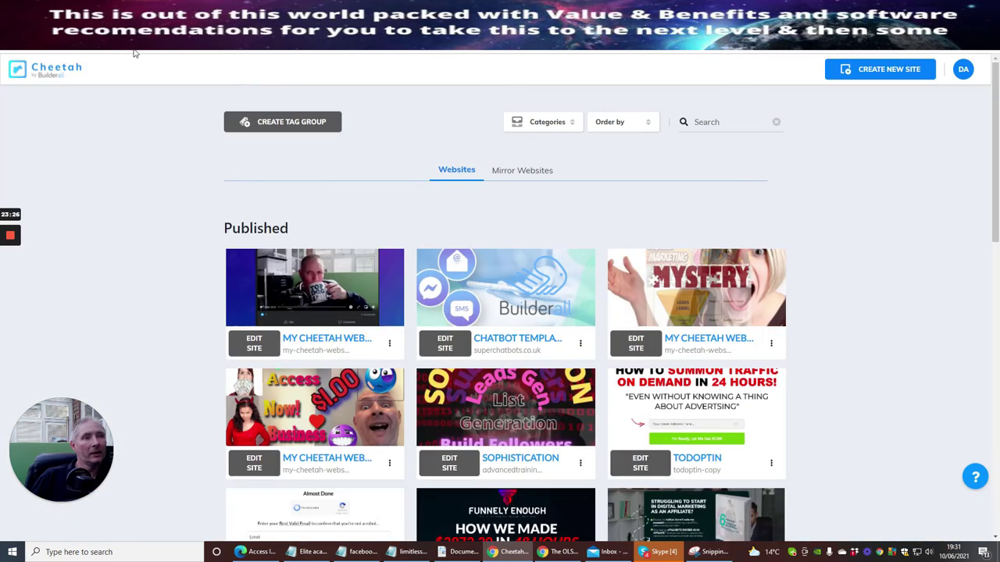
{"action": "key", "text": "ctrl+Tab"}
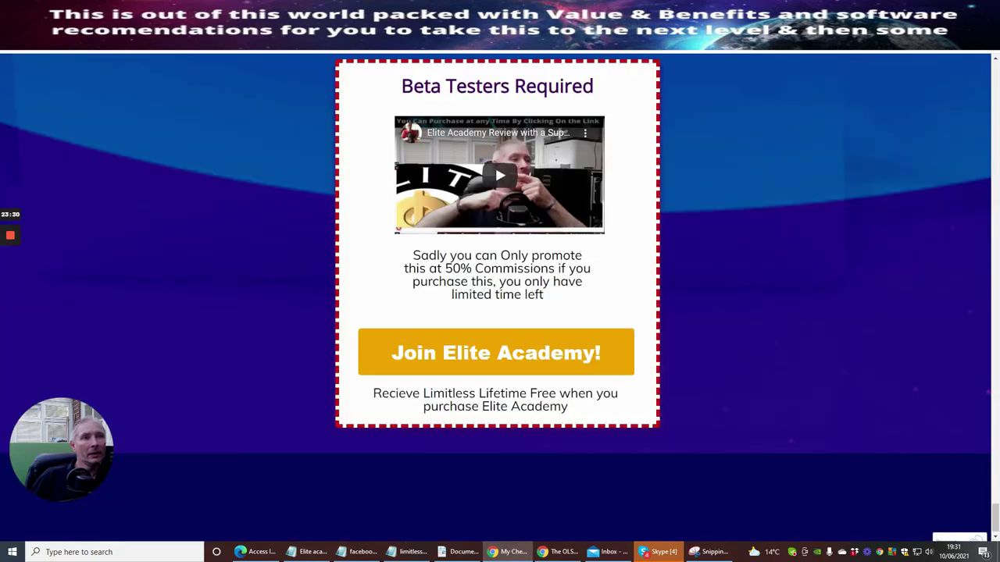
{"action": "right_click", "coordinate": [219, 50]}
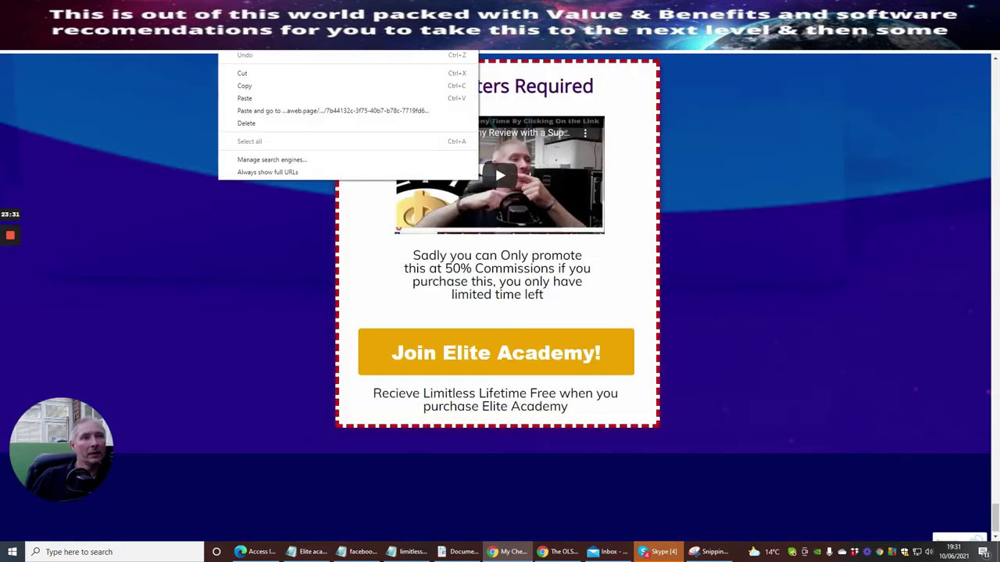
{"action": "left_click", "coordinate": [233, 85]}
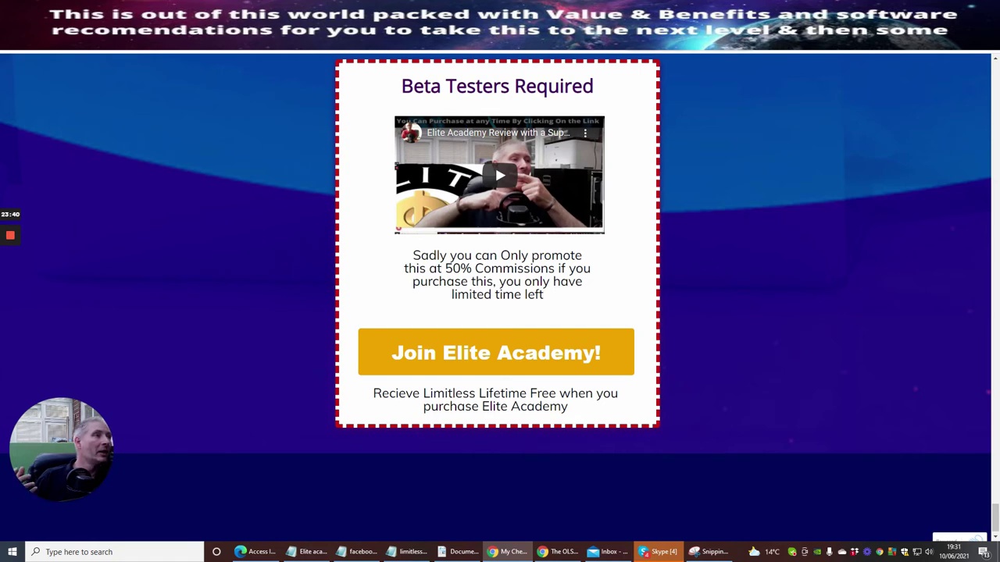
{"action": "key", "text": "ctrl+Tab"}
{"action": "right_click", "coordinate": [888, 342]}
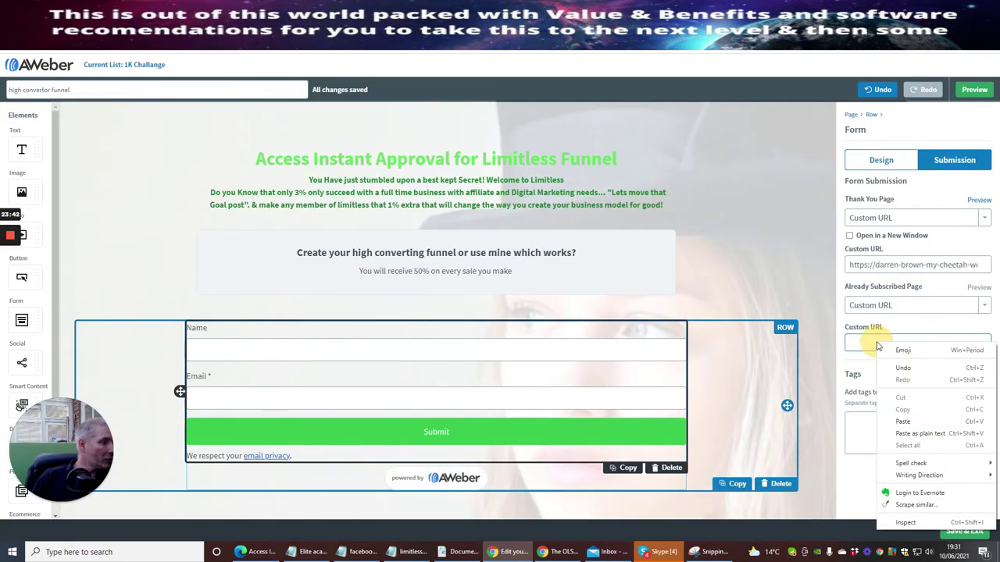
{"action": "left_click", "coordinate": [896, 420]}
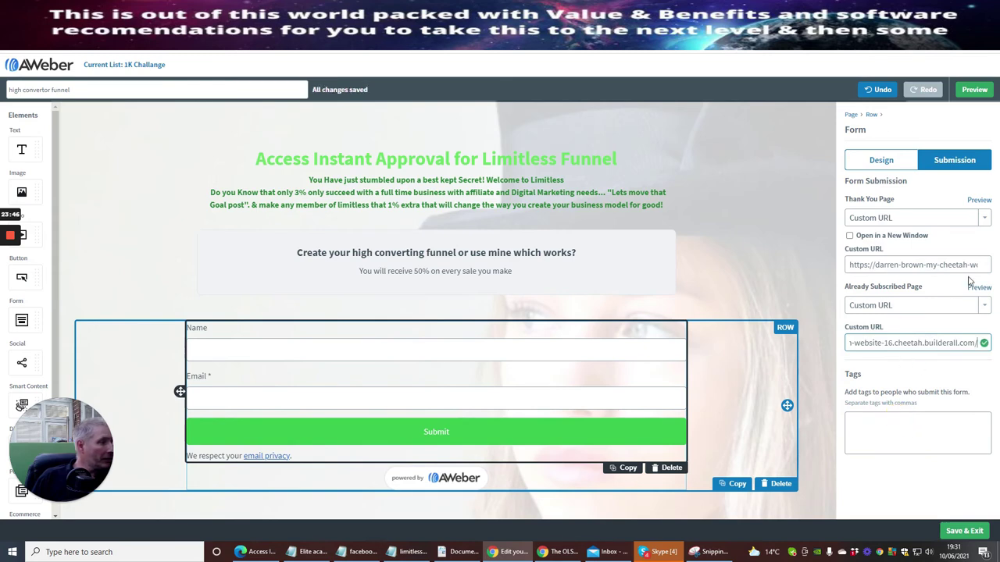
Save and republish the "high convertor funnel" landing page, and copy its share URL
{"action": "left_click", "coordinate": [949, 531]}
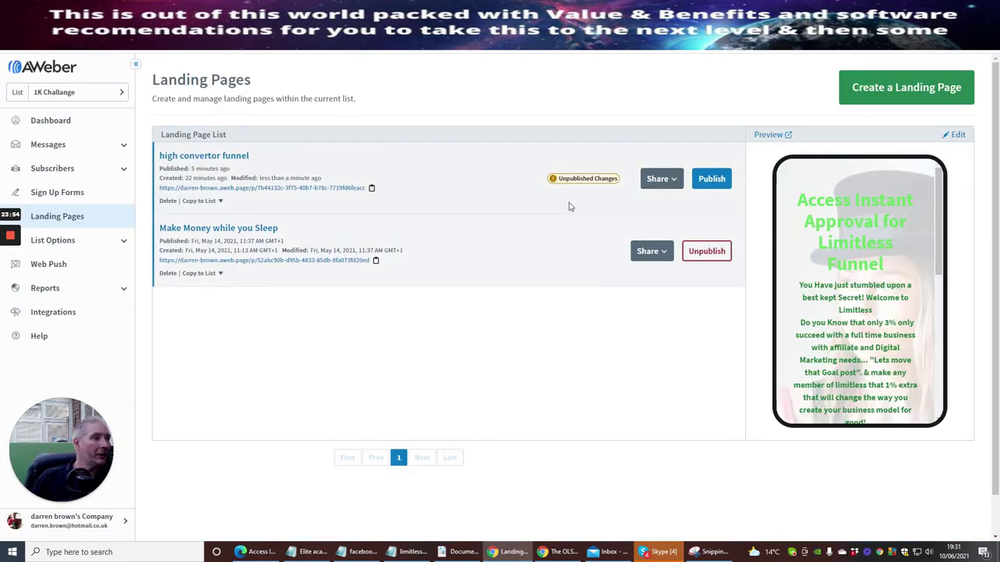
{"action": "left_click", "coordinate": [716, 180]}
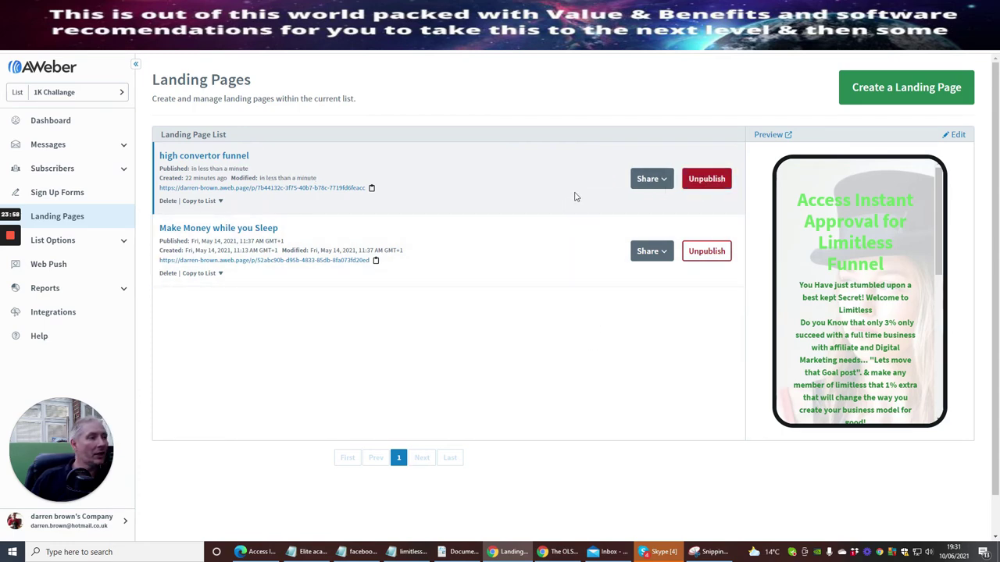
{"action": "left_click", "coordinate": [664, 179]}
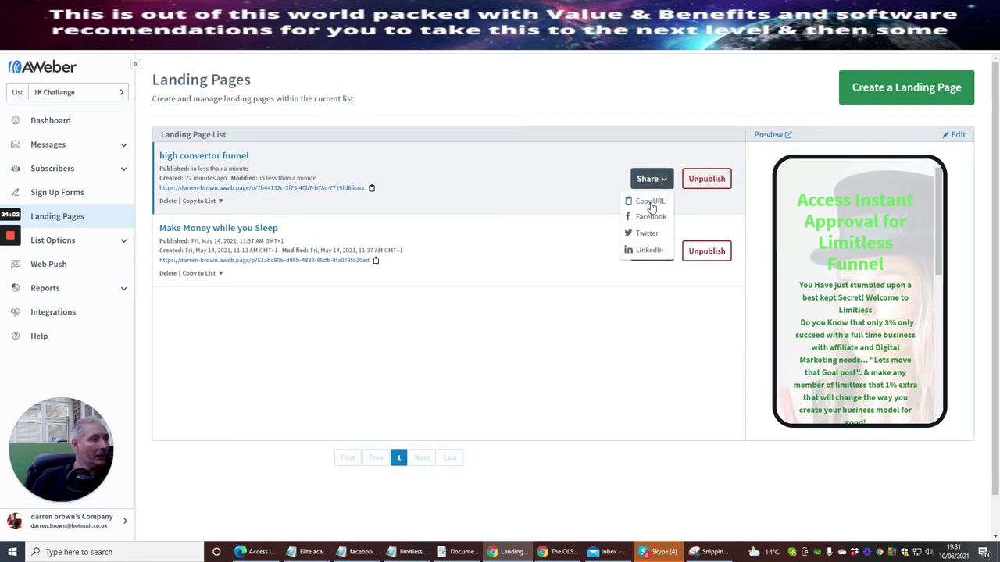
{"action": "left_click", "coordinate": [650, 202]}
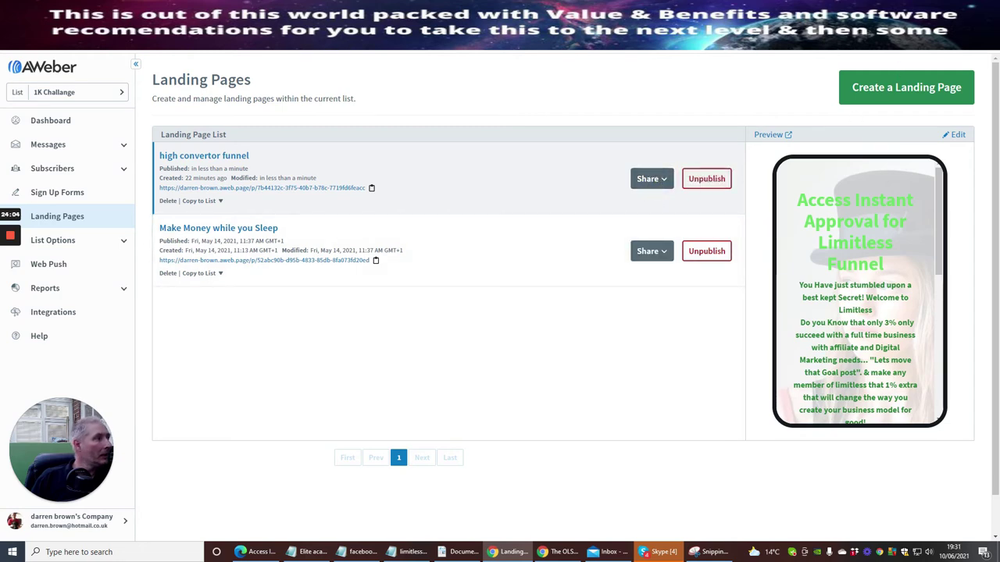
Open the copied landing page URL in a new incognito window
{"action": "left_click", "coordinate": [987, 39]}
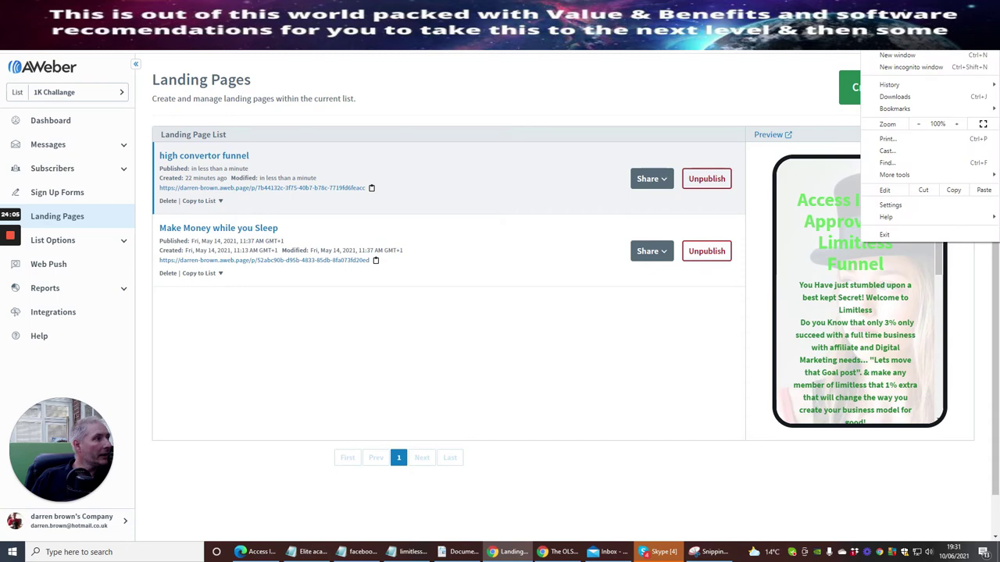
{"action": "left_click", "coordinate": [933, 68]}
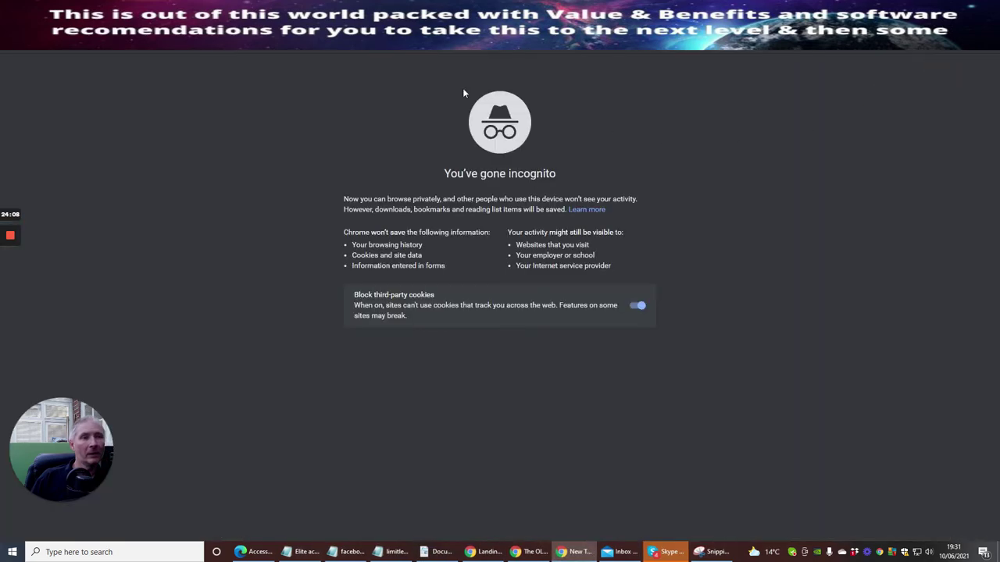
{"action": "right_click", "coordinate": [109, 39]}
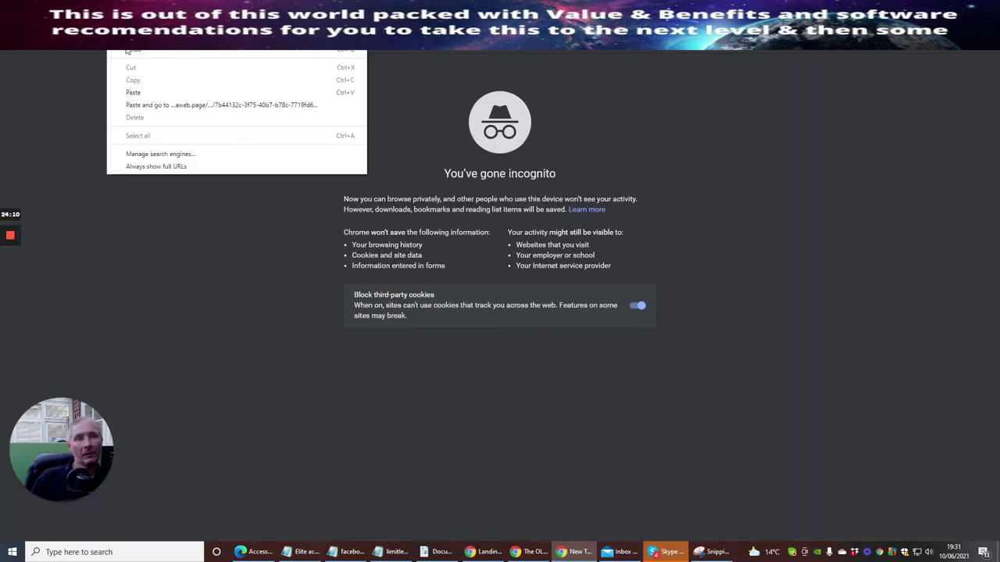
{"action": "left_click", "coordinate": [149, 109]}
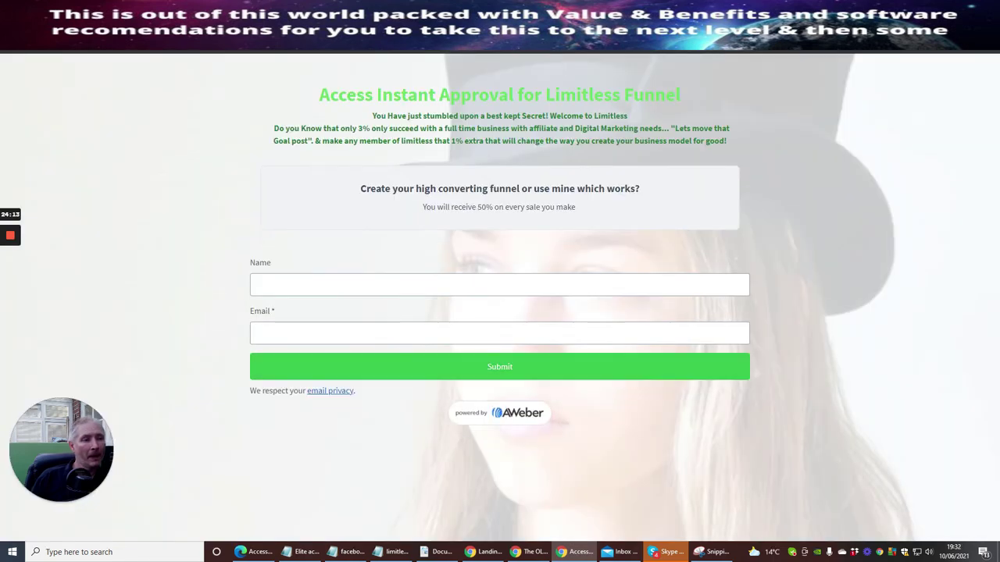
Retest the live opt-in form by entering a subscriber name, choosing a saved e-mail address, and submitting it
{"action": "left_click", "coordinate": [327, 283]}
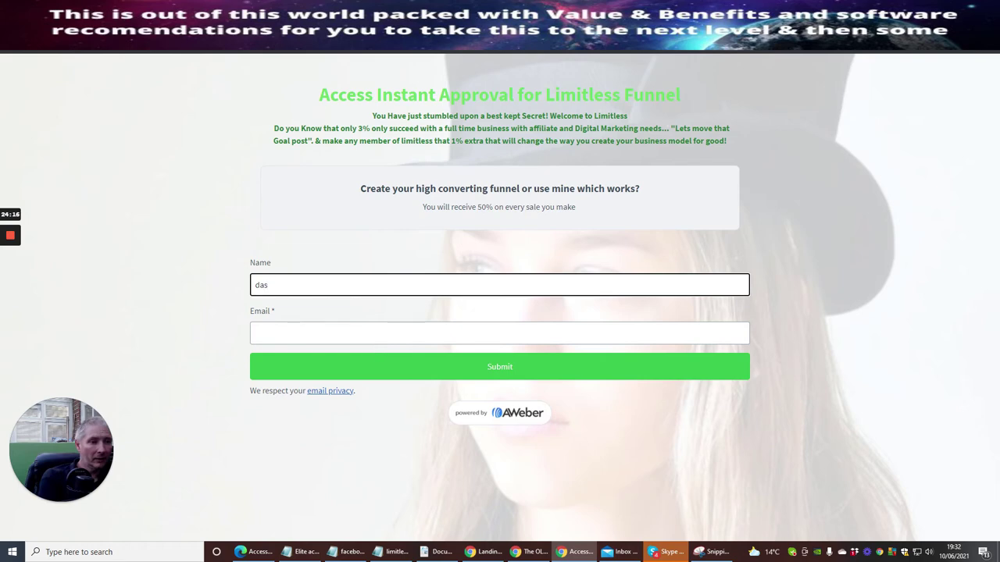
{"action": "left_click", "coordinate": [344, 333]}
{"action": "left_click", "coordinate": [348, 361]}
{"action": "left_click", "coordinate": [495, 374]}
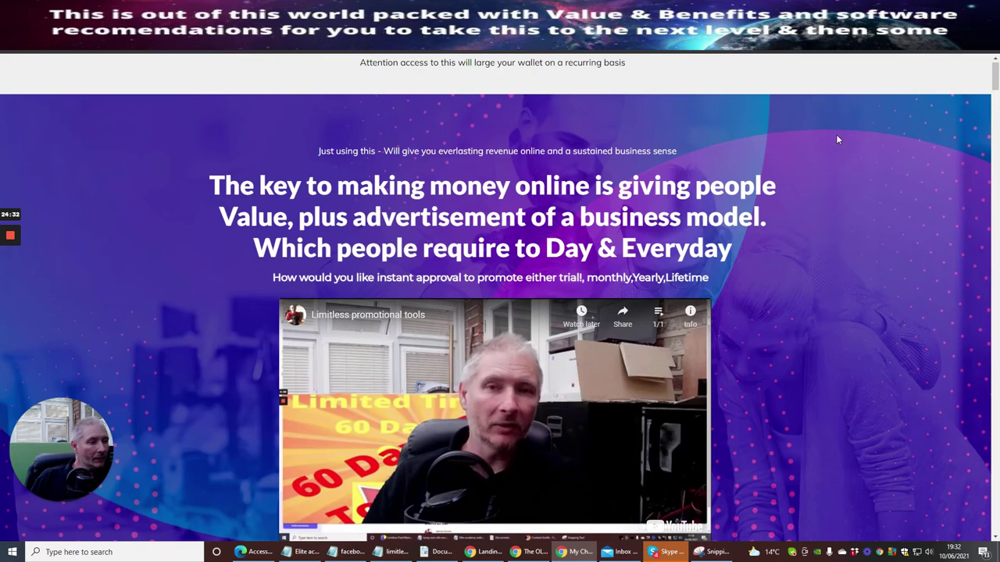
Pause the Limitless promotional tools video and review the offer page from its headline to the Trial License box
{"action": "key", "text": "space"}
{"action": "scroll", "coordinate": [804, 242], "scroll_direction": "down", "scroll_amount": 15}
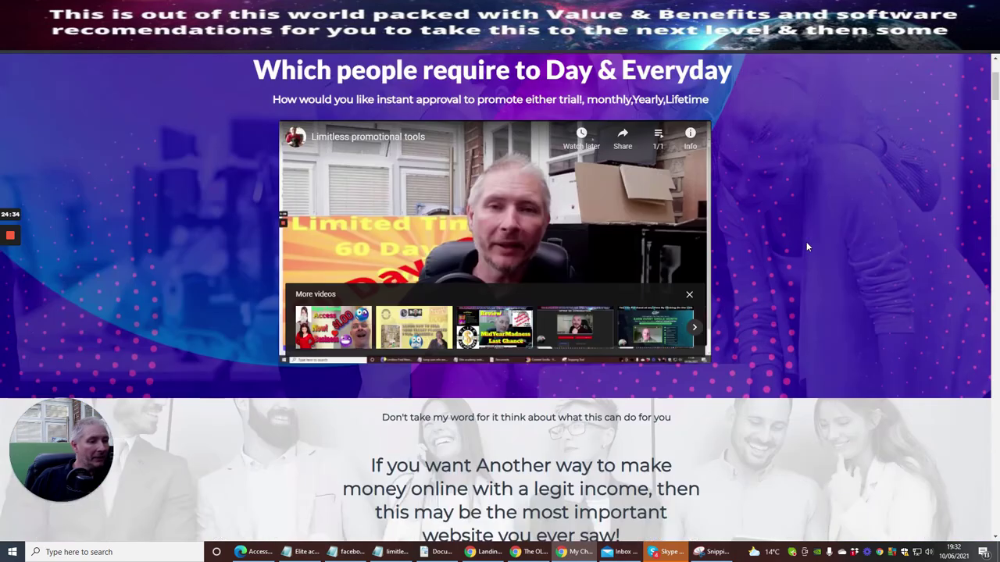
{"action": "scroll", "coordinate": [800, 250], "scroll_direction": "down", "scroll_amount": 20}
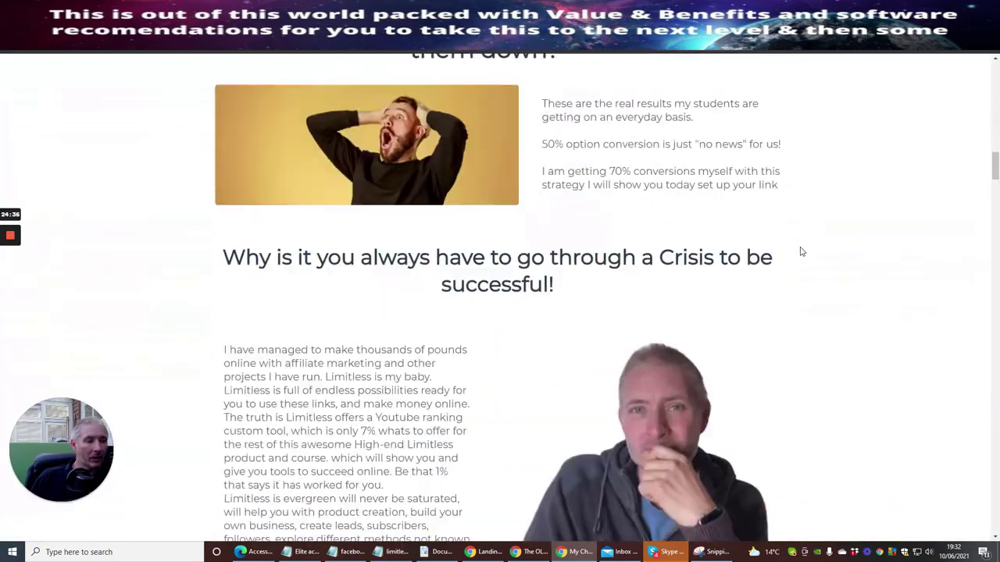
{"action": "scroll", "coordinate": [781, 266], "scroll_direction": "up", "scroll_amount": 20}
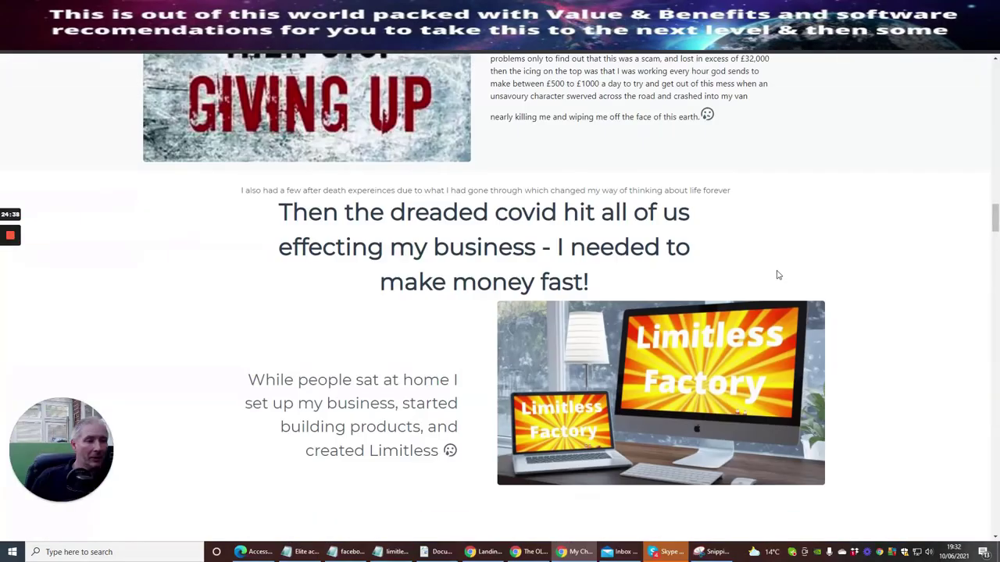
{"action": "scroll", "coordinate": [752, 273], "scroll_direction": "up", "scroll_amount": 3}
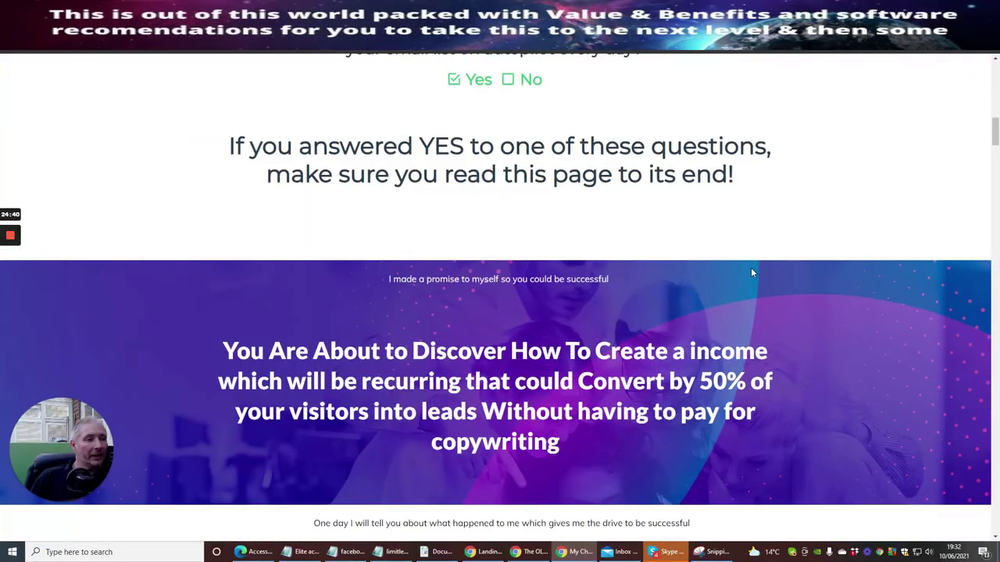
{"action": "scroll", "coordinate": [751, 273], "scroll_direction": "down", "scroll_amount": 6}
{"action": "scroll", "coordinate": [753, 273], "scroll_direction": "up", "scroll_amount": 2}
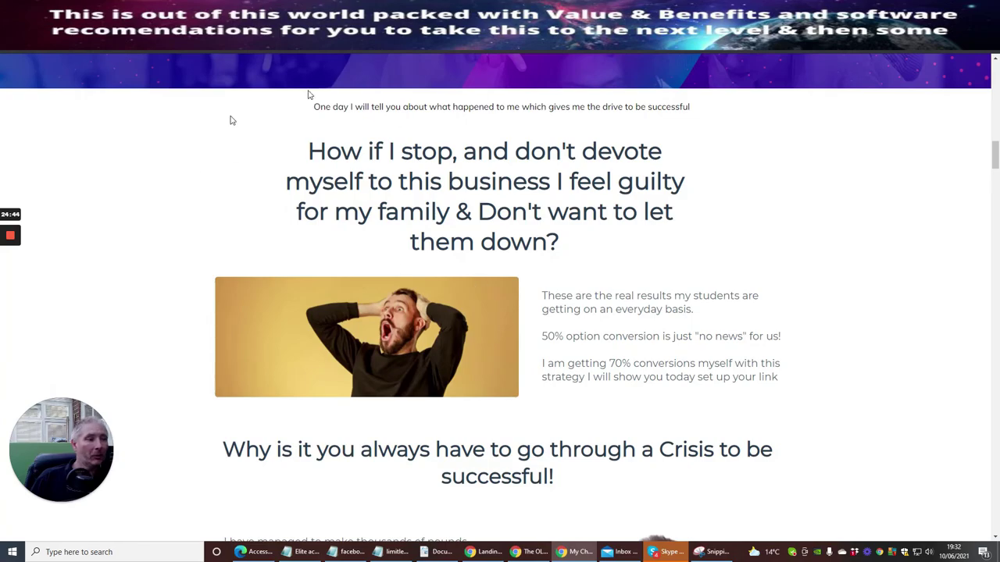
{"action": "scroll", "coordinate": [807, 266], "scroll_direction": "down", "scroll_amount": 12}
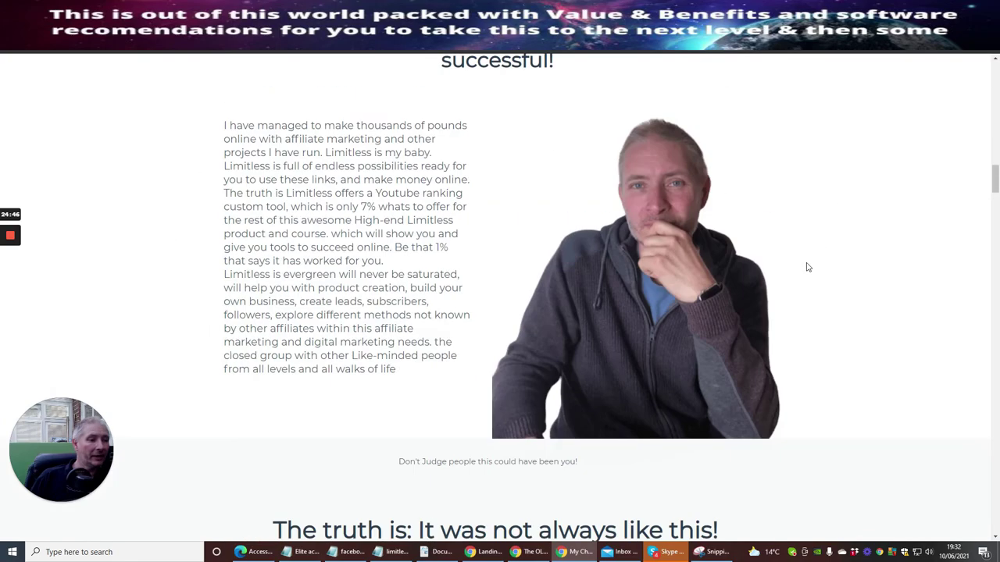
{"action": "scroll", "coordinate": [807, 267], "scroll_direction": "up", "scroll_amount": 5}
{"action": "scroll", "coordinate": [807, 267], "scroll_direction": "up", "scroll_amount": 1}
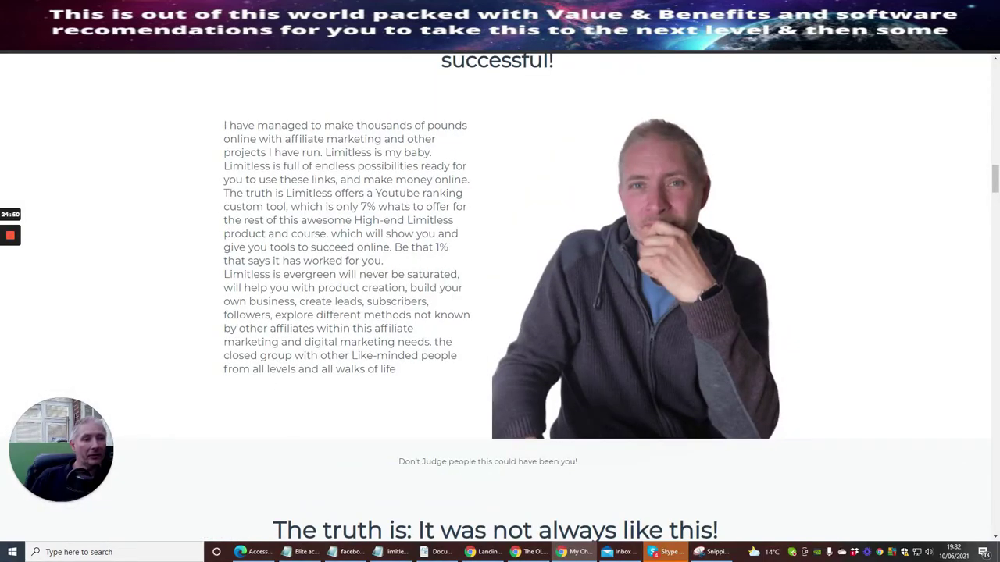
{"action": "scroll", "coordinate": [834, 211], "scroll_direction": "down", "scroll_amount": 10}
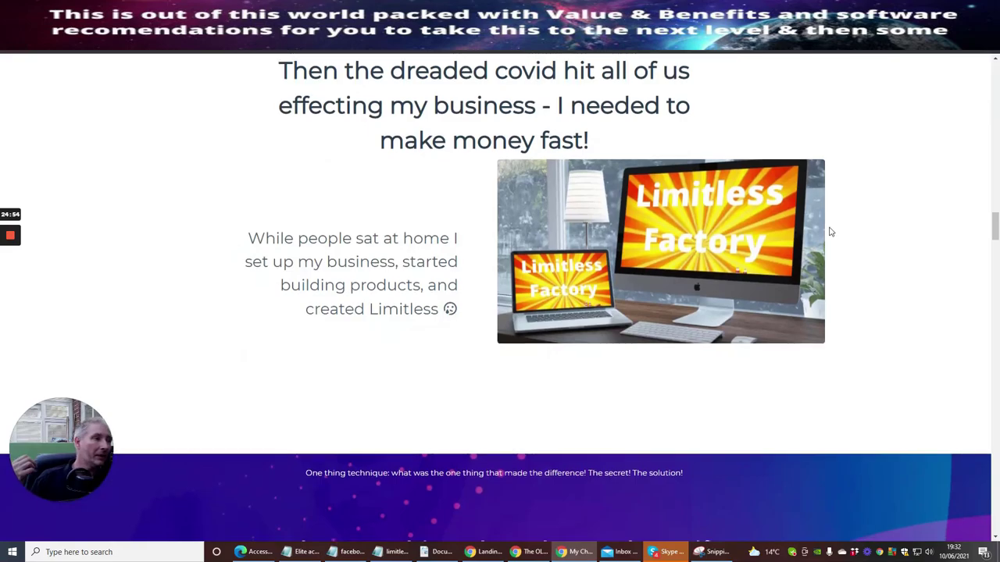
{"action": "scroll", "coordinate": [828, 228], "scroll_direction": "down", "scroll_amount": 7}
{"action": "scroll", "coordinate": [830, 232], "scroll_direction": "down", "scroll_amount": 15}
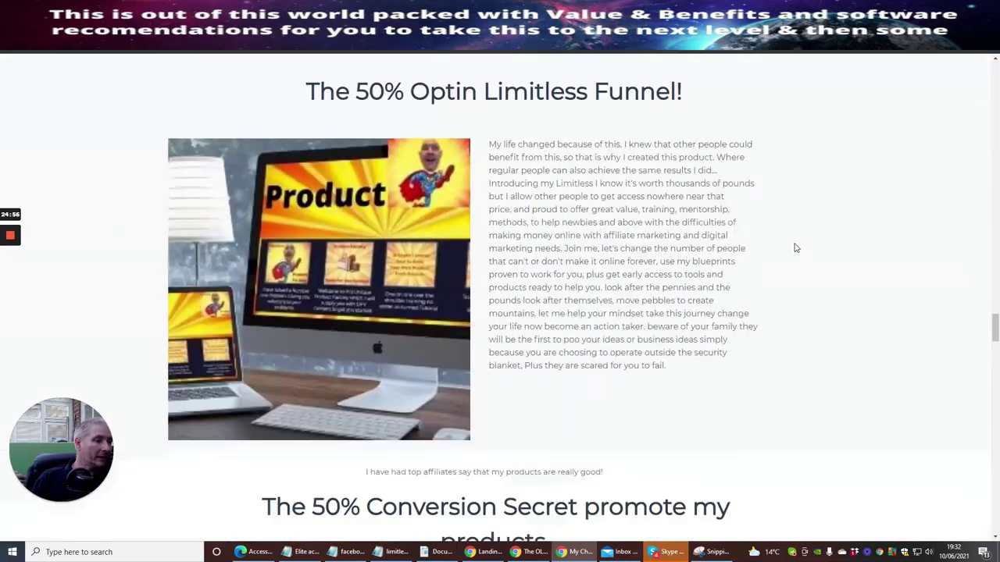
{"action": "scroll", "coordinate": [786, 254], "scroll_direction": "down", "scroll_amount": 15}
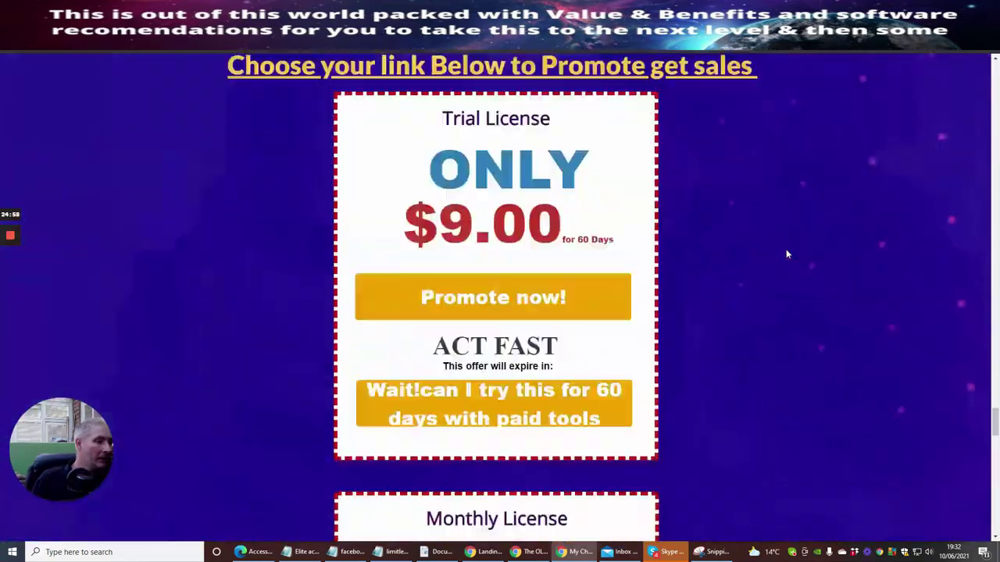
Review the Trial, Monthly, Yearly and Lifetime License boxes and the Elite Academy beta offer below them
{"action": "scroll", "coordinate": [778, 256], "scroll_direction": "up", "scroll_amount": 10}
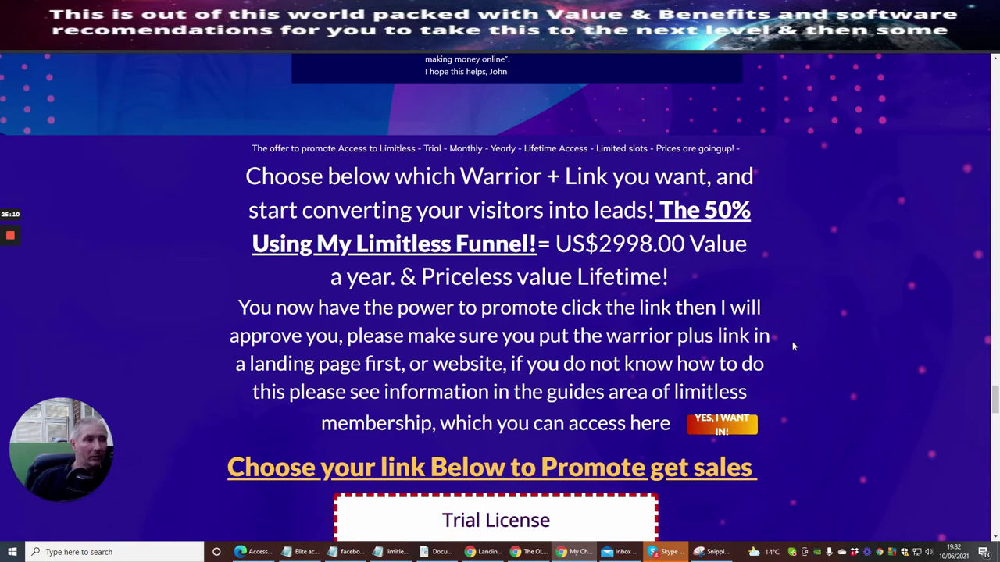
{"action": "scroll", "coordinate": [792, 341], "scroll_direction": "up", "scroll_amount": 4}
{"action": "scroll", "coordinate": [792, 341], "scroll_direction": "down", "scroll_amount": 7}
{"action": "scroll", "coordinate": [792, 341], "scroll_direction": "down", "scroll_amount": 20}
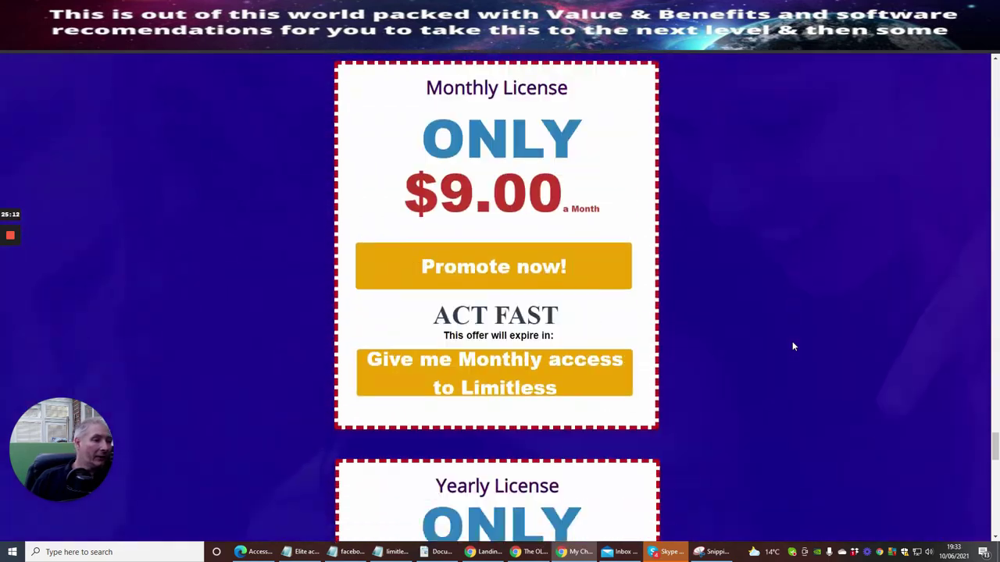
{"action": "scroll", "coordinate": [675, 299], "scroll_direction": "up", "scroll_amount": 7}
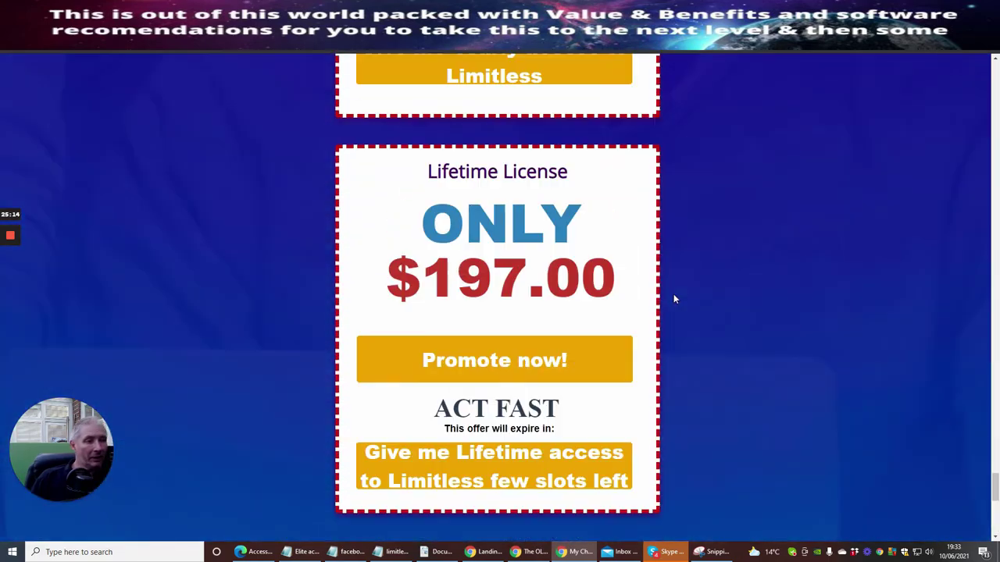
{"action": "scroll", "coordinate": [675, 300], "scroll_direction": "down", "scroll_amount": 7}
{"action": "scroll", "coordinate": [675, 299], "scroll_direction": "up", "scroll_amount": 20}
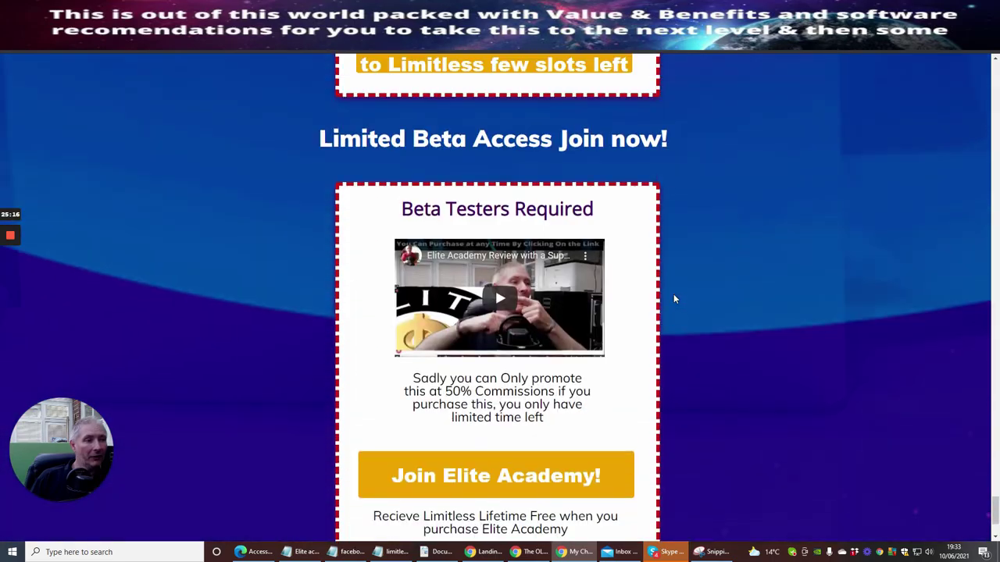
Go back over the offer page's story sections, product benefits, testimonials and Elite Academy box, ending at the headline
{"action": "scroll", "coordinate": [675, 305], "scroll_direction": "up", "scroll_amount": 20}
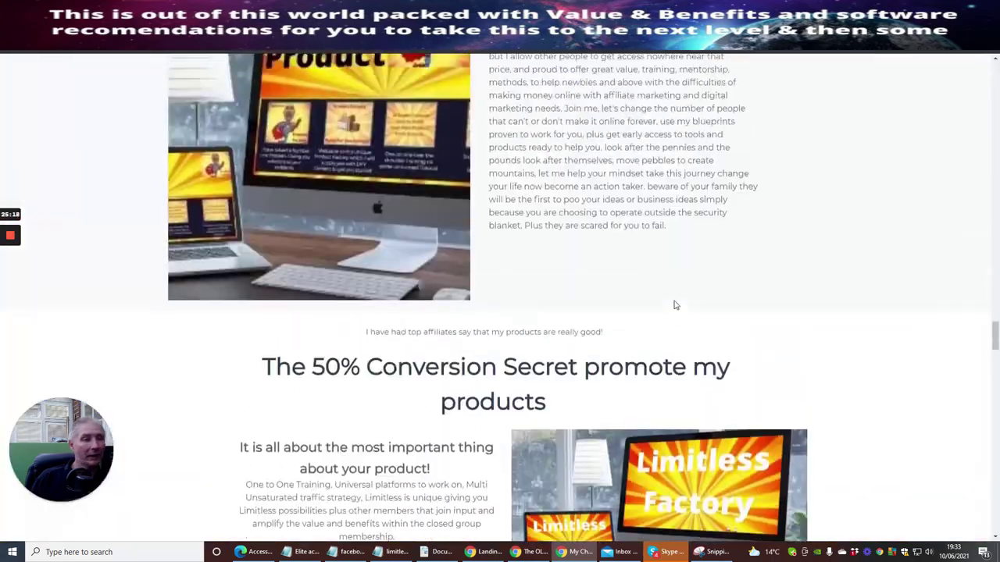
{"action": "scroll", "coordinate": [675, 305], "scroll_direction": "up", "scroll_amount": 11}
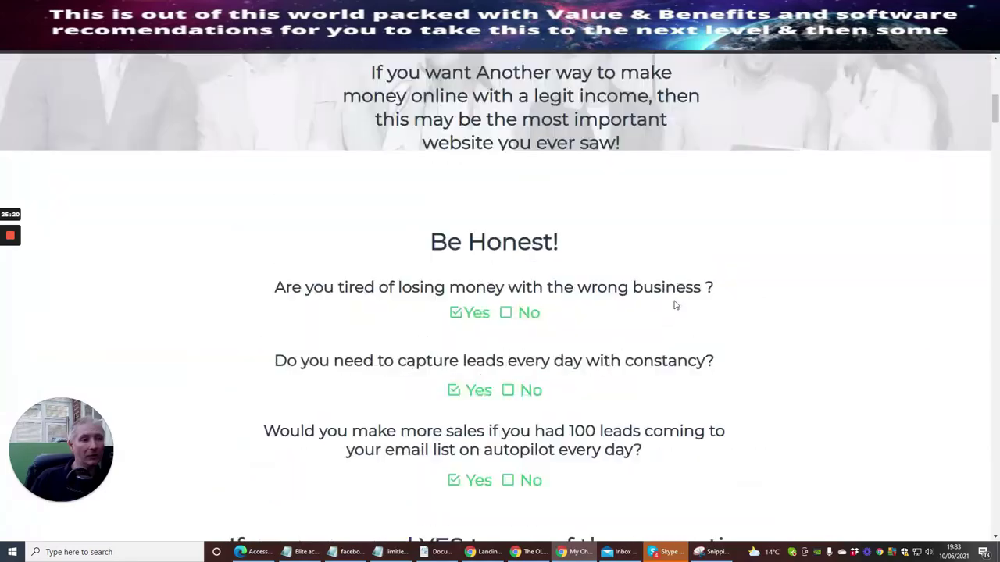
{"action": "scroll", "coordinate": [663, 284], "scroll_direction": "down", "scroll_amount": 20}
{"action": "scroll", "coordinate": [635, 316], "scroll_direction": "down", "scroll_amount": 20}
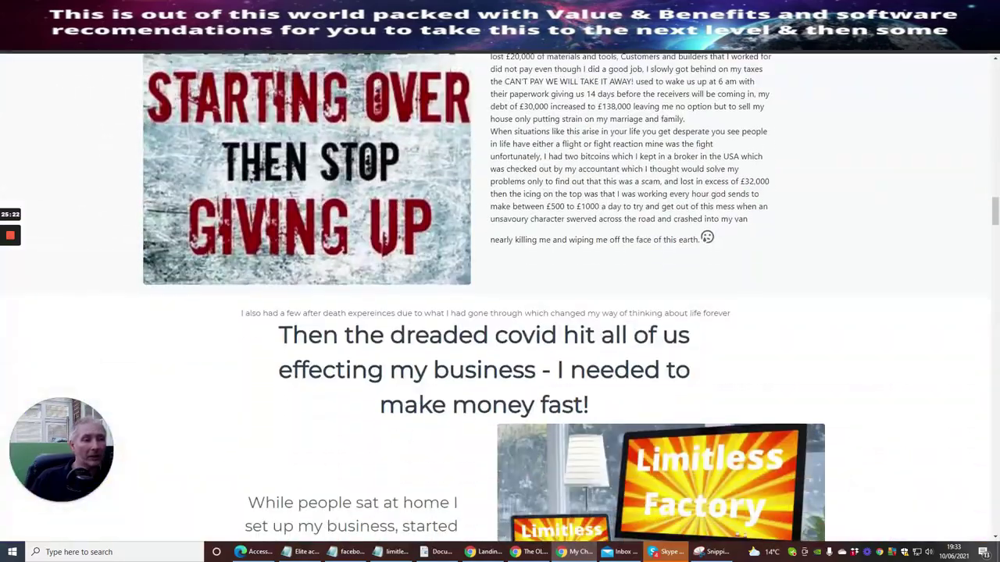
{"action": "scroll", "coordinate": [635, 317], "scroll_direction": "down", "scroll_amount": 20}
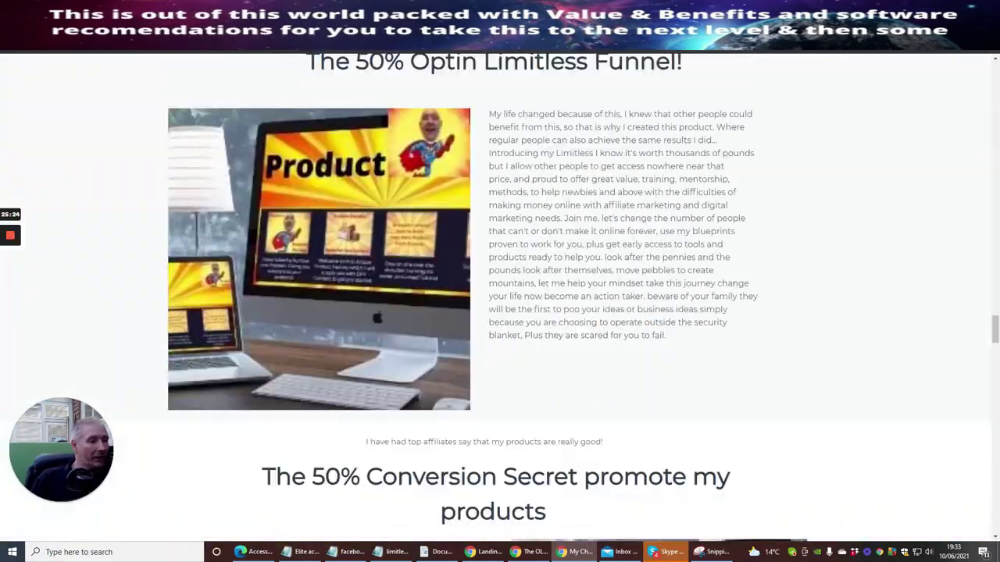
{"action": "scroll", "coordinate": [589, 311], "scroll_direction": "down", "scroll_amount": 15}
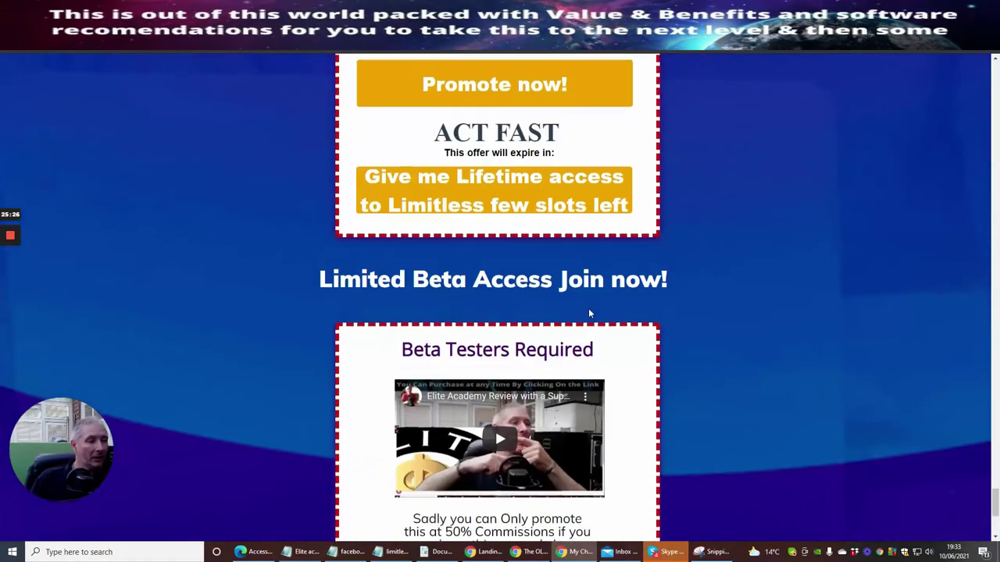
{"action": "scroll", "coordinate": [586, 313], "scroll_direction": "up", "scroll_amount": 3}
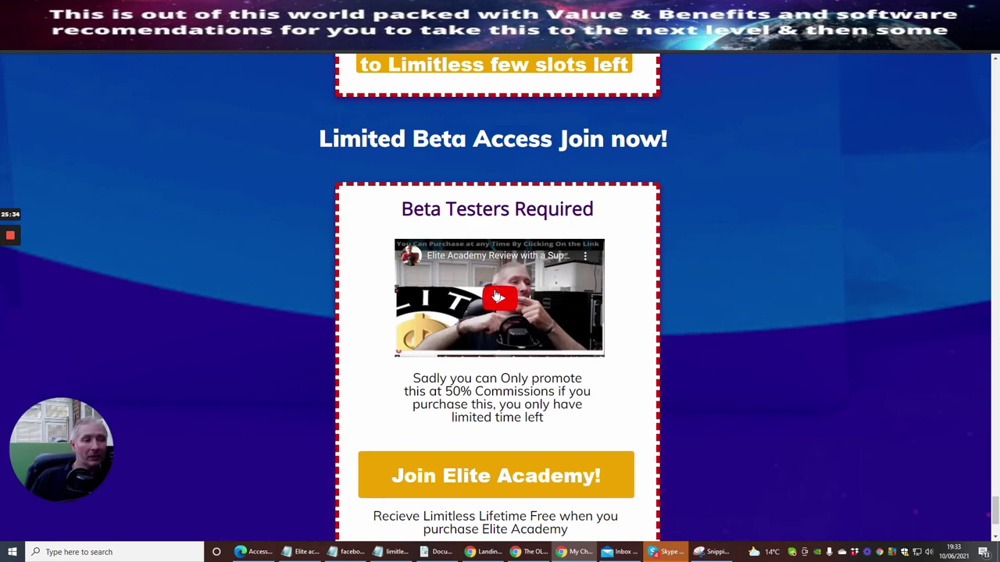
{"action": "scroll", "coordinate": [739, 246], "scroll_direction": "up", "scroll_amount": 5}
{"action": "scroll", "coordinate": [720, 259], "scroll_direction": "down", "scroll_amount": 7}
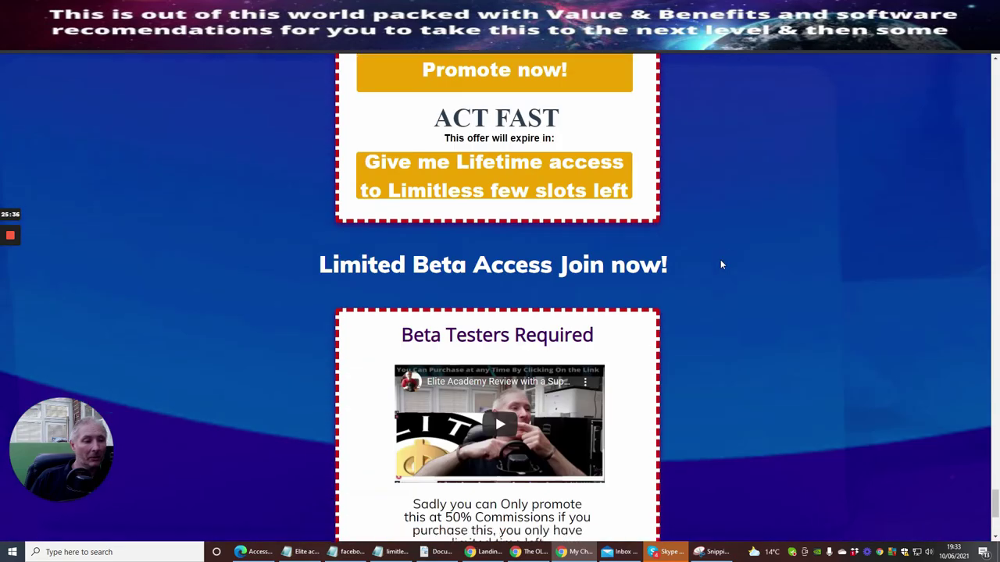
{"action": "scroll", "coordinate": [671, 234], "scroll_direction": "down", "scroll_amount": 20}
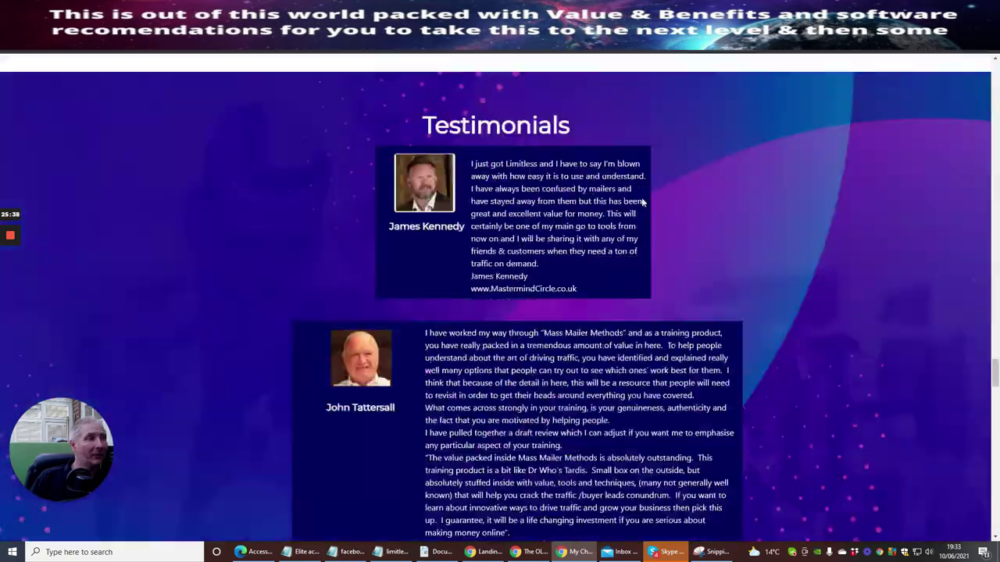
{"action": "scroll", "coordinate": [642, 203], "scroll_direction": "down", "scroll_amount": 20}
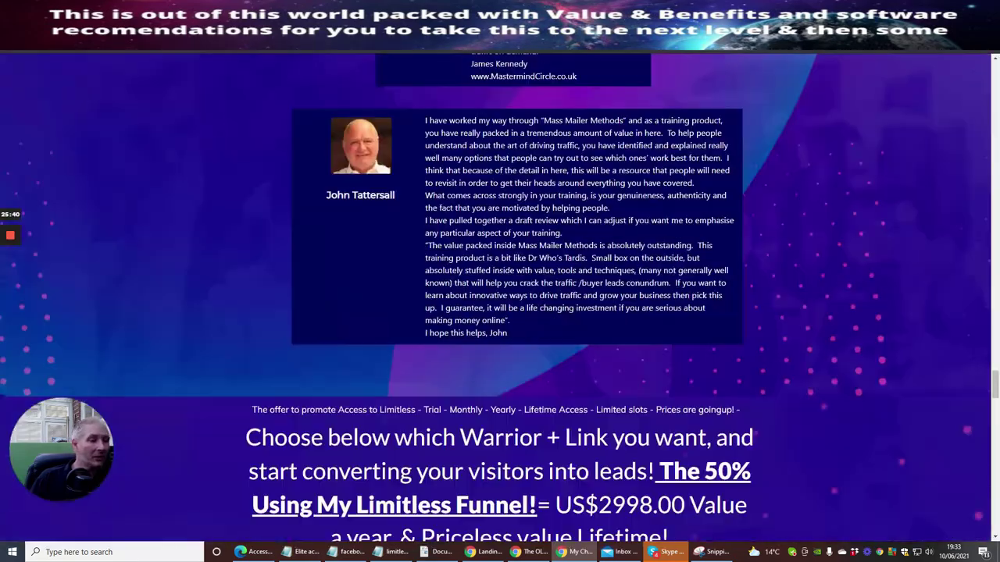
{"action": "scroll", "coordinate": [616, 209], "scroll_direction": "down", "scroll_amount": 20}
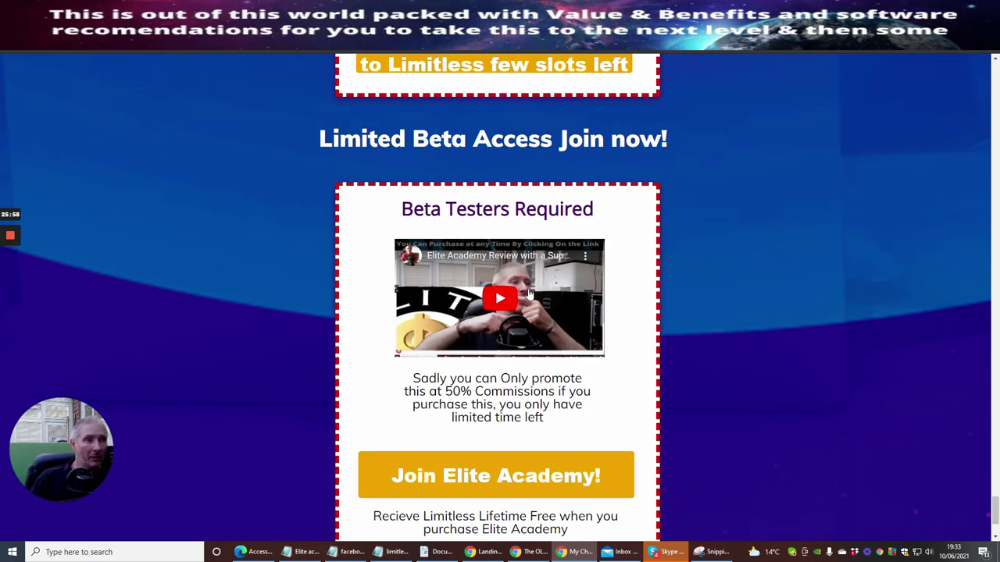
{"action": "scroll", "coordinate": [529, 293], "scroll_direction": "up", "scroll_amount": 20}
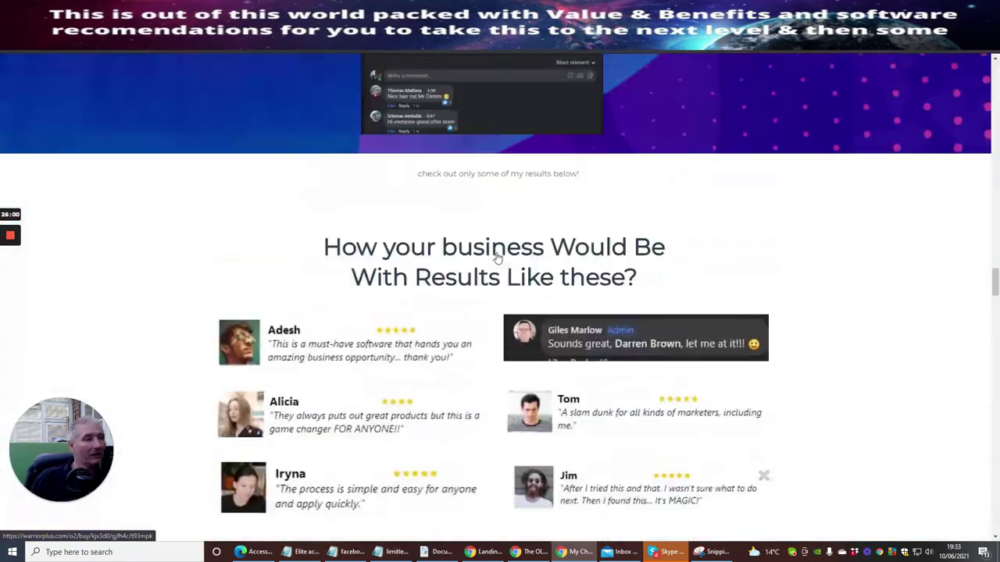
{"action": "scroll", "coordinate": [496, 258], "scroll_direction": "up", "scroll_amount": 20}
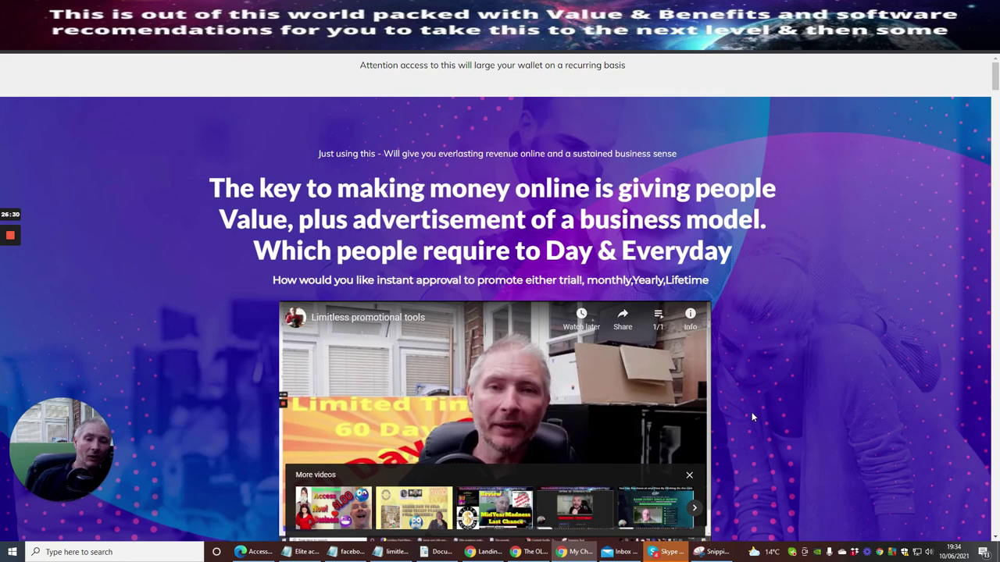
Dismiss the suggested videos overlay on the paused Limitless promotional tools video
{"action": "left_click", "coordinate": [689, 474]}
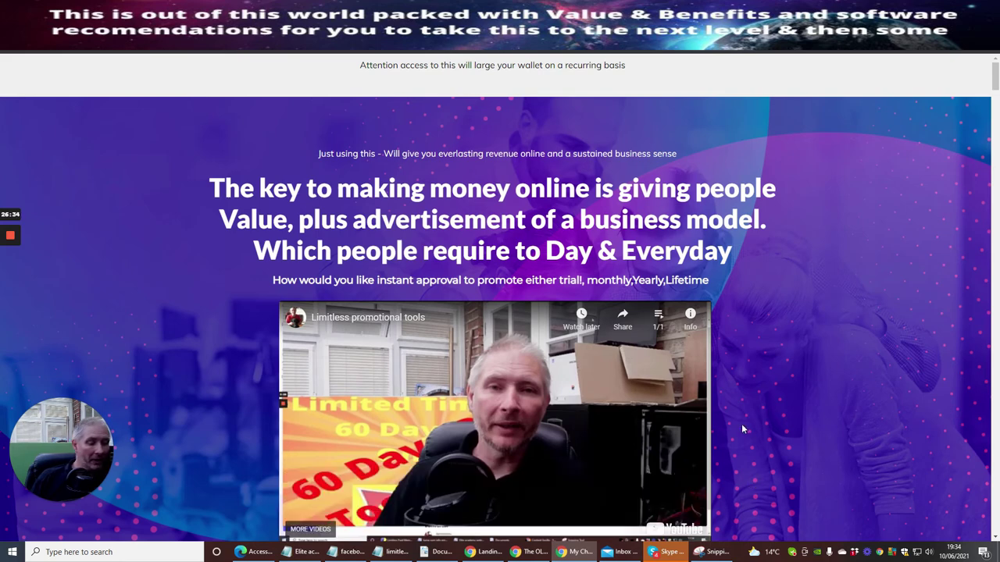
{"action": "scroll", "coordinate": [744, 297], "scroll_direction": "down", "scroll_amount": 3}
{"action": "scroll", "coordinate": [743, 298], "scroll_direction": "up", "scroll_amount": 3}
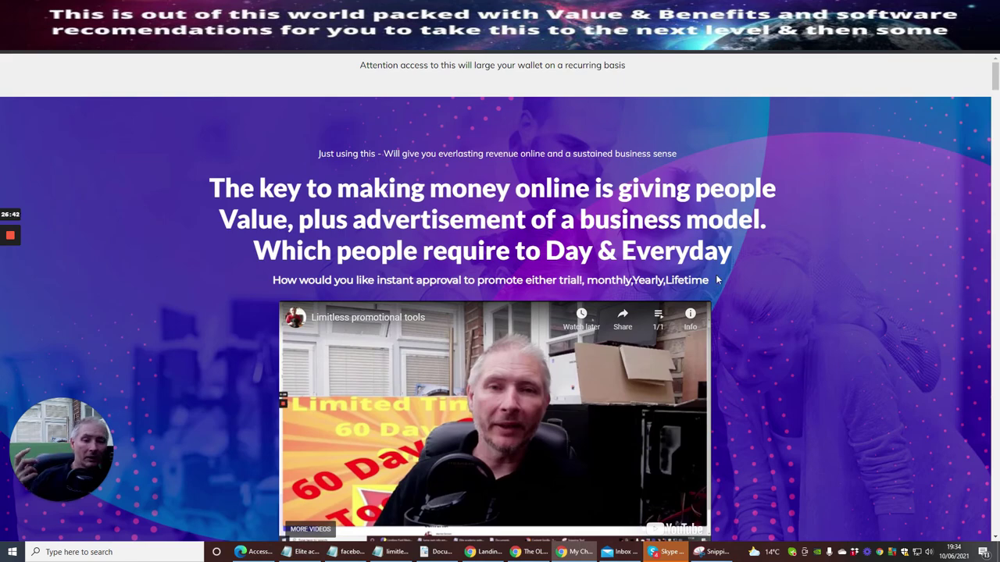
Switch to AWeber, copy the "high convertor funnel" landing page URL, and go to the Qliker links list
{"action": "left_click", "coordinate": [479, 555]}
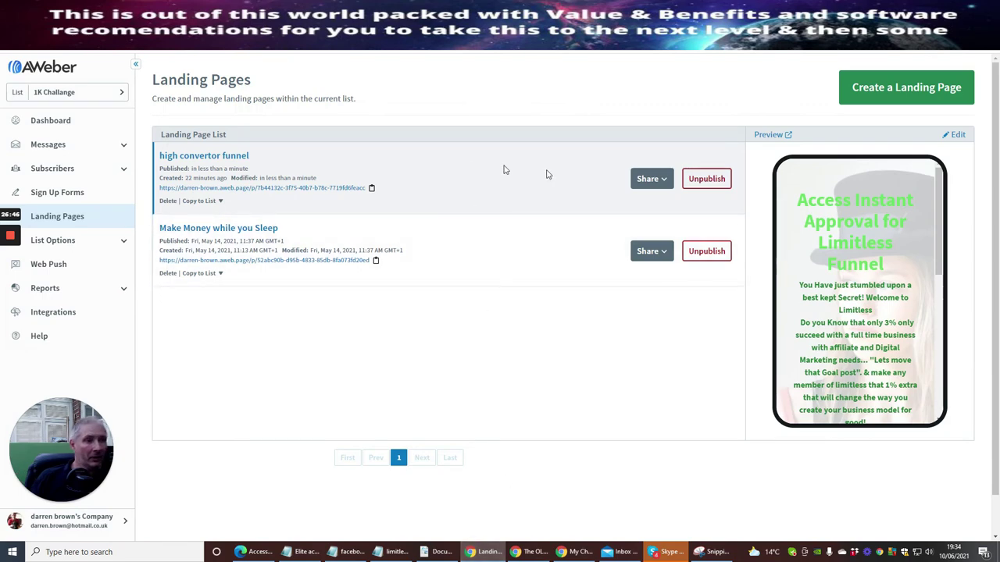
{"action": "left_click", "coordinate": [372, 190]}
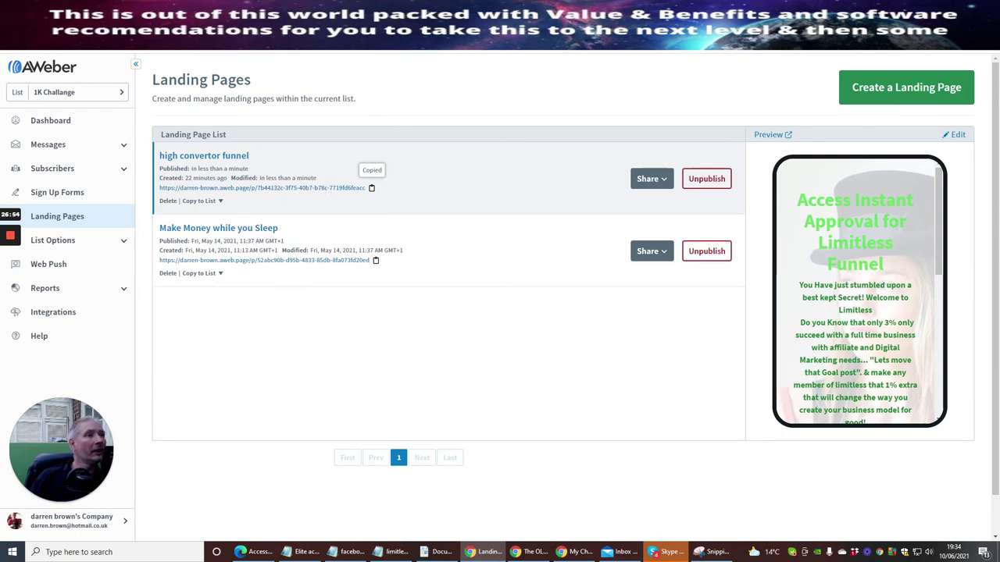
{"action": "key", "text": "ctrl+Tab"}
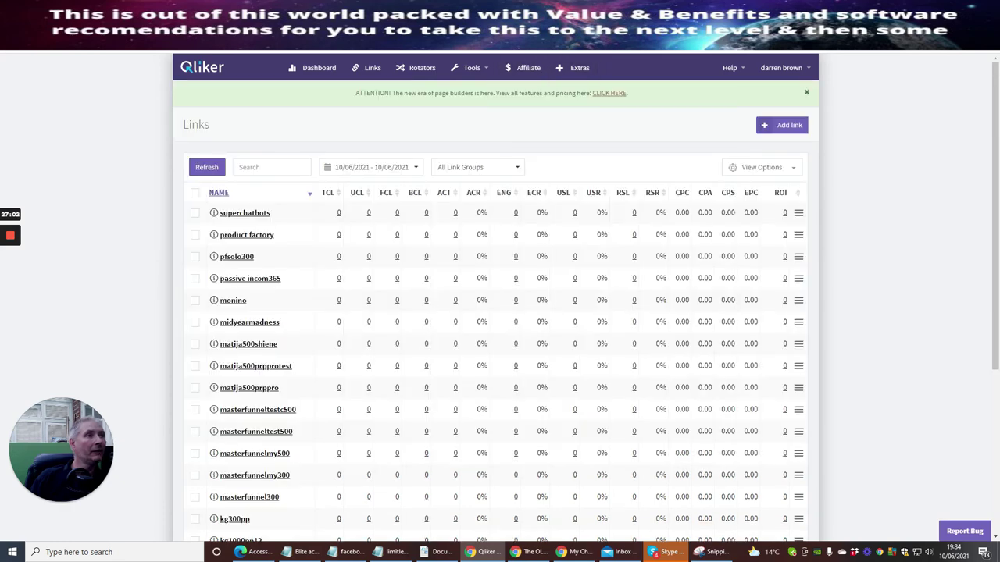
Switch to the Elite Academy group on Facebook and review the open chat for the seller's traffic rates, opt-in rate and campaign start
{"action": "key", "text": "ctrl+Tab"}
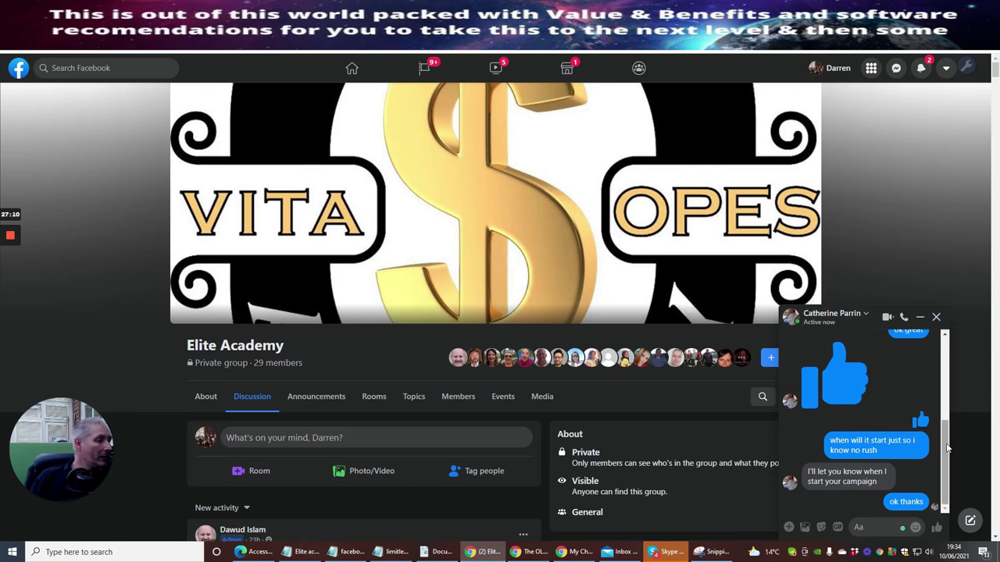
{"action": "left_click_drag", "start_coordinate": [944, 441], "coordinate": [939, 396]}
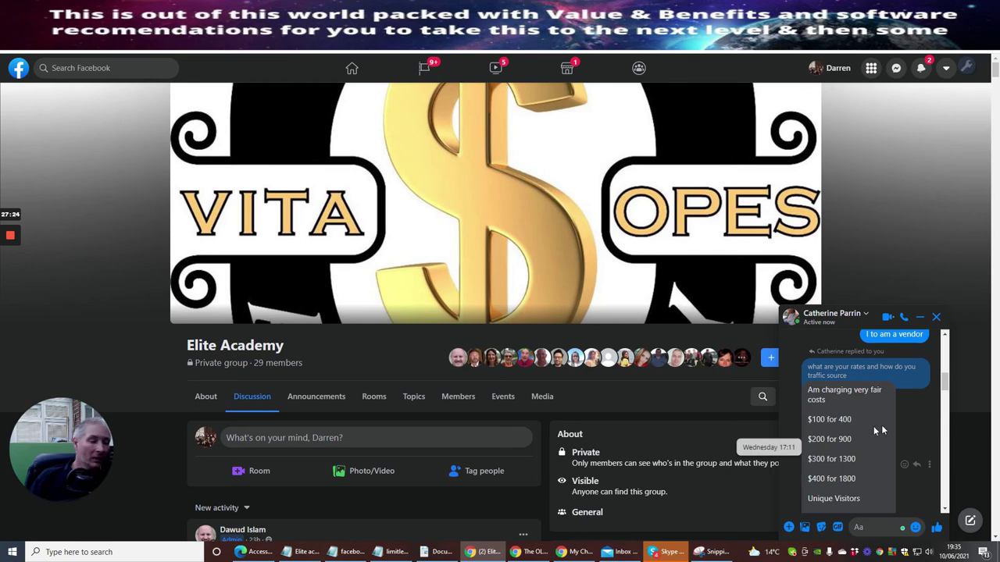
{"action": "left_click_drag", "start_coordinate": [945, 382], "coordinate": [941, 399]}
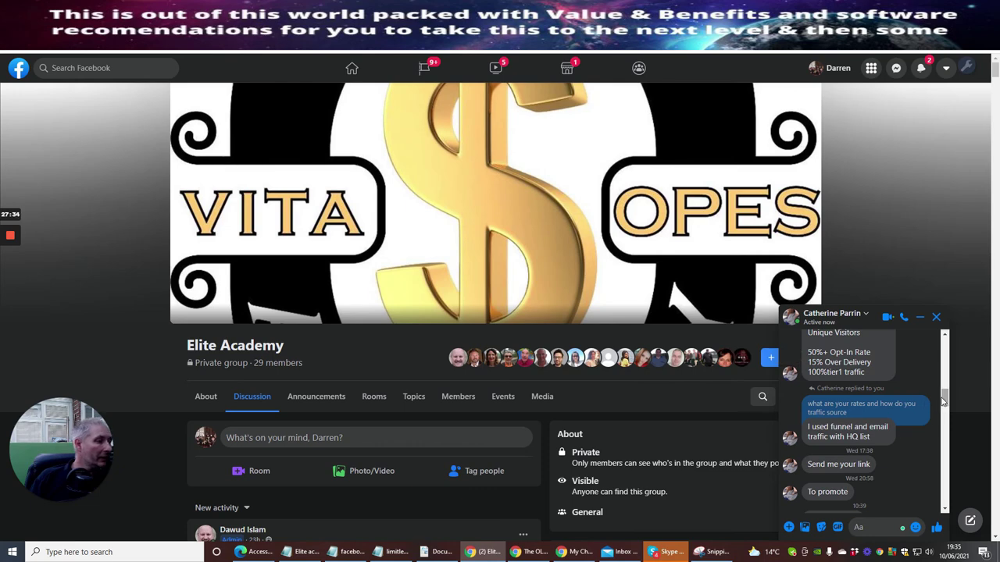
{"action": "left_click_drag", "start_coordinate": [943, 401], "coordinate": [940, 495]}
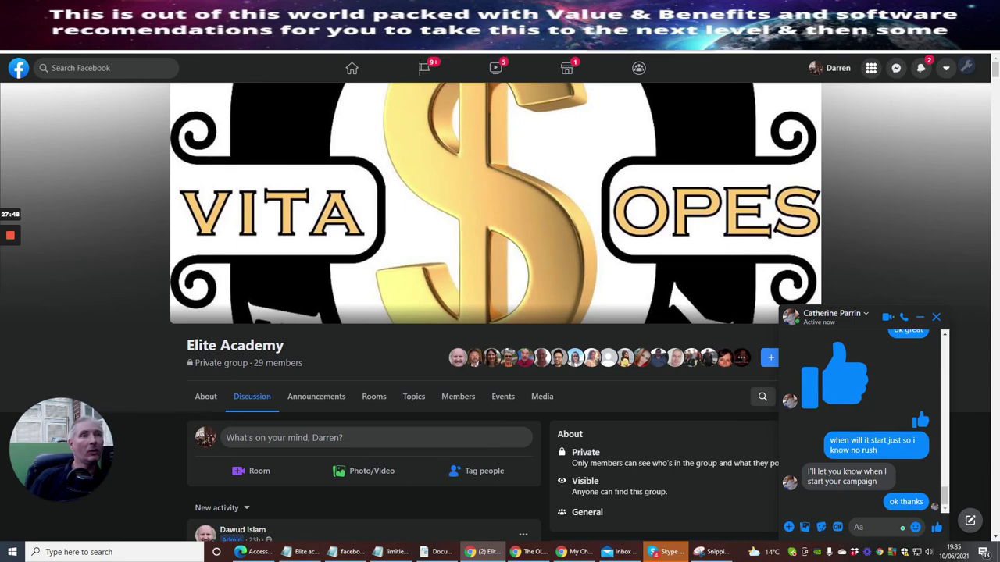
Go to the Limitless Product Factory group and review its welcome video, new-member greeting and Limitless Promotion Area guide post
{"action": "left_click", "coordinate": [78, 68]}
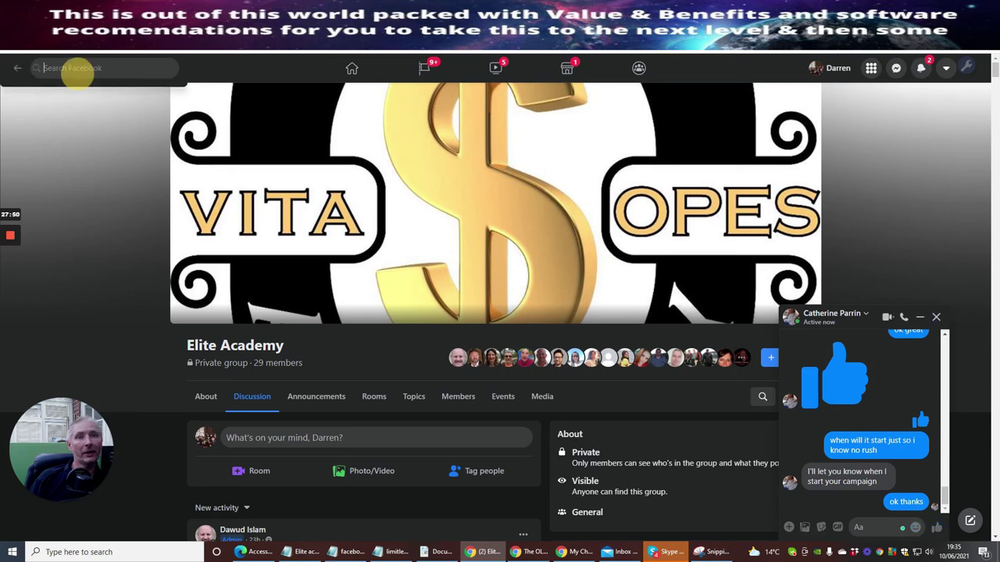
{"action": "left_click", "coordinate": [76, 176]}
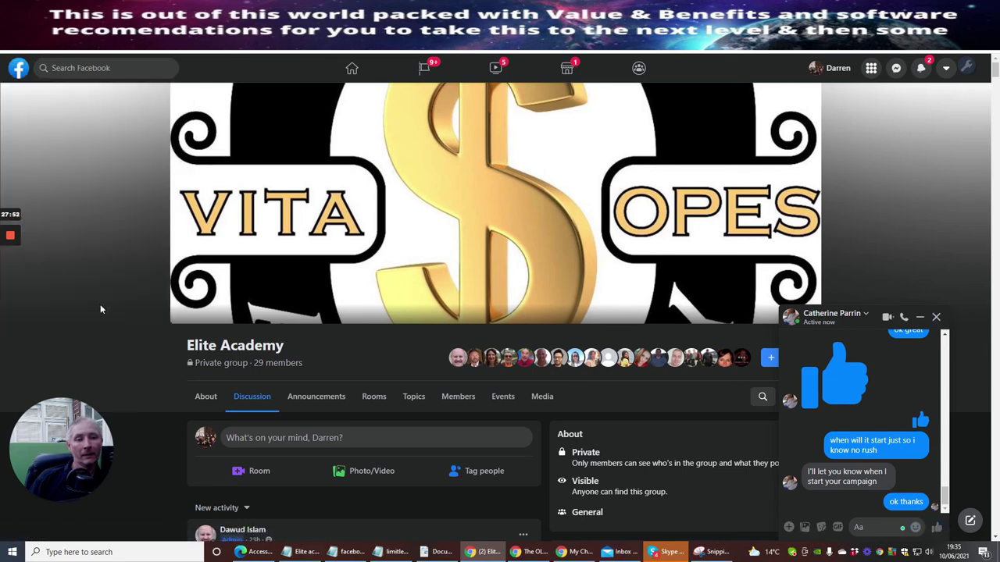
{"action": "scroll", "coordinate": [346, 351], "scroll_direction": "down", "scroll_amount": 4}
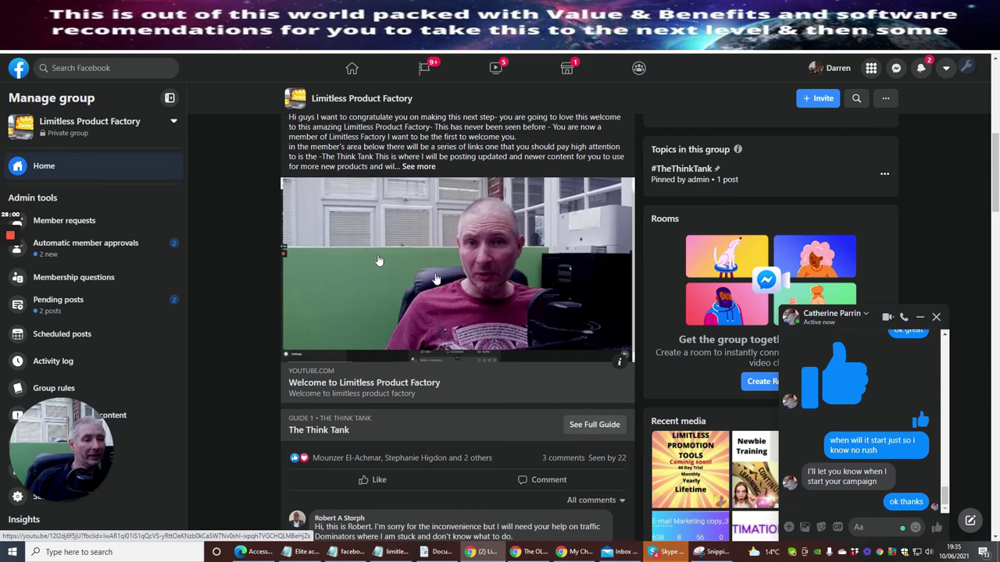
{"action": "scroll", "coordinate": [378, 260], "scroll_direction": "down", "scroll_amount": 15}
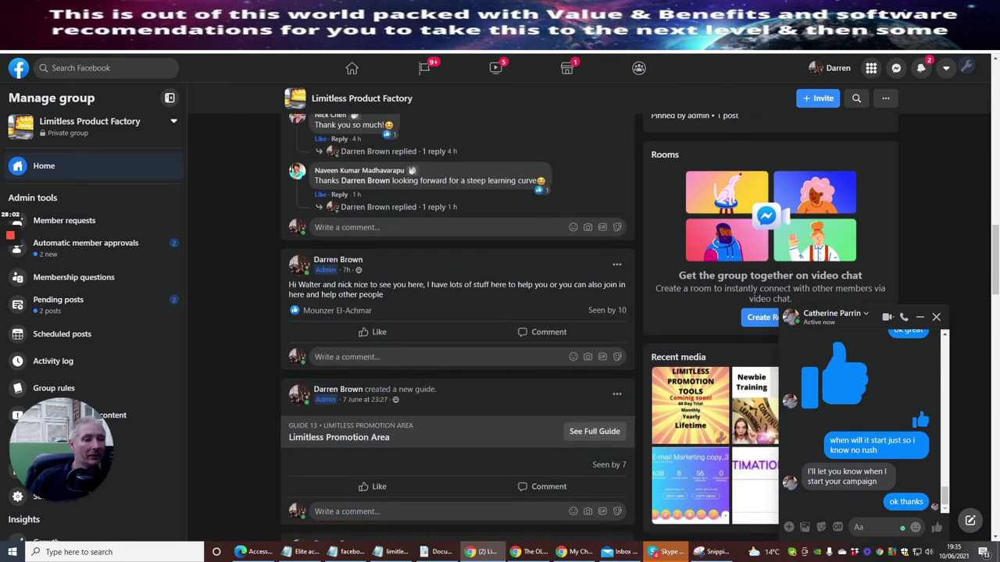
{"action": "scroll", "coordinate": [312, 266], "scroll_direction": "up", "scroll_amount": 4}
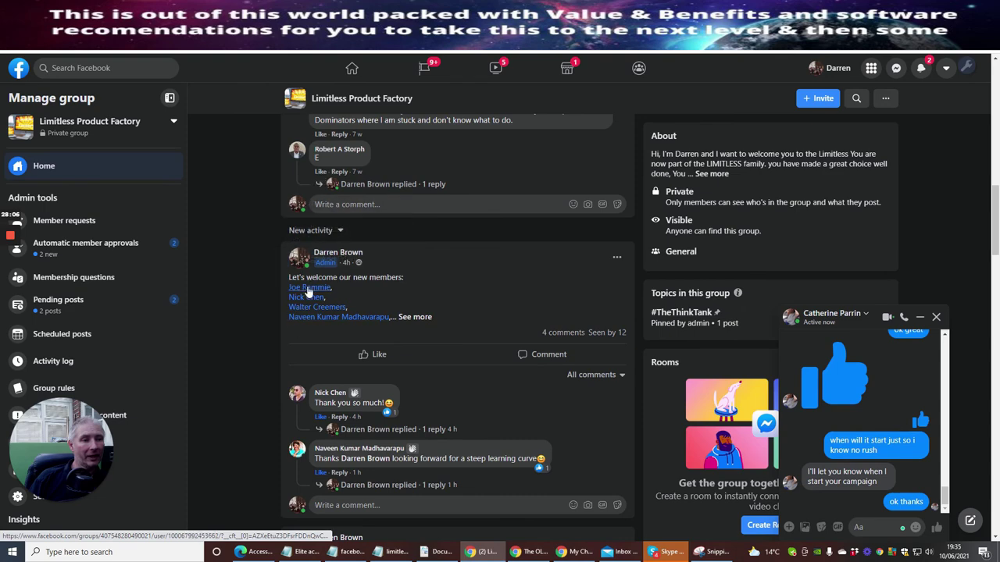
{"action": "scroll", "coordinate": [495, 244], "scroll_direction": "down", "scroll_amount": 4}
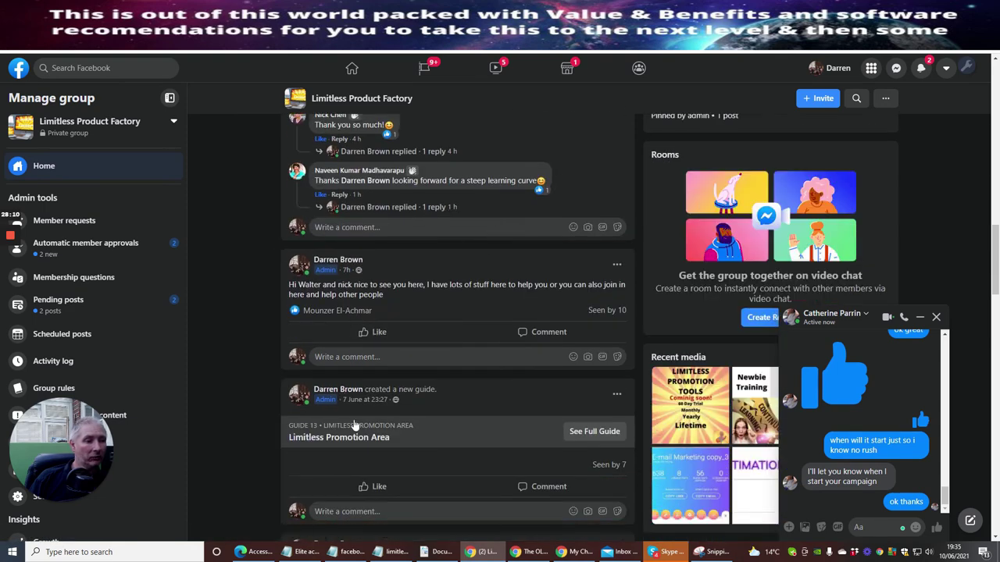
{"action": "scroll", "coordinate": [463, 275], "scroll_direction": "down", "scroll_amount": 2}
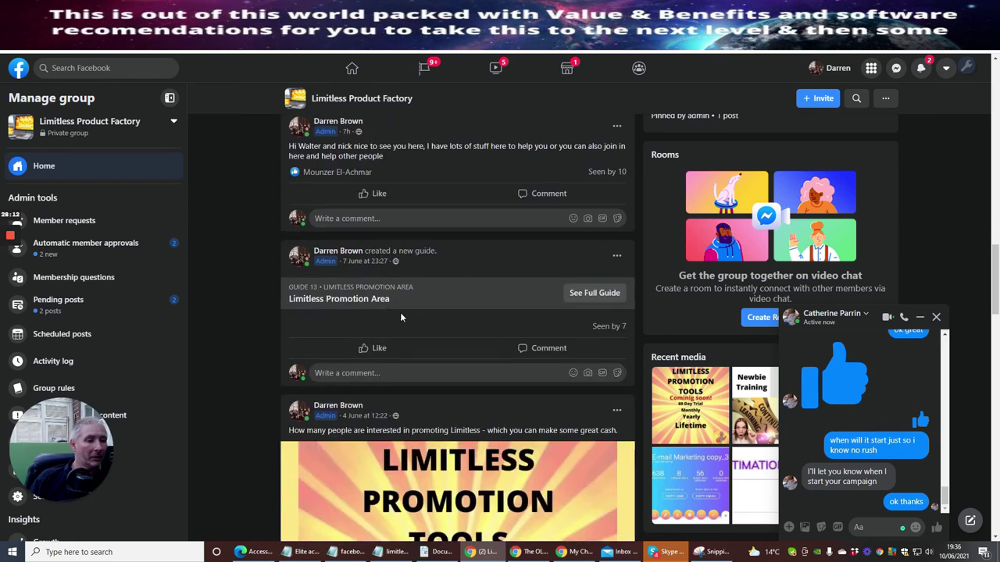
Look through the group's older posts on the Limitless promotion tools, URL shortener setup, Newbie Training, and mic and camera basics
{"action": "scroll", "coordinate": [449, 337], "scroll_direction": "down", "scroll_amount": 4}
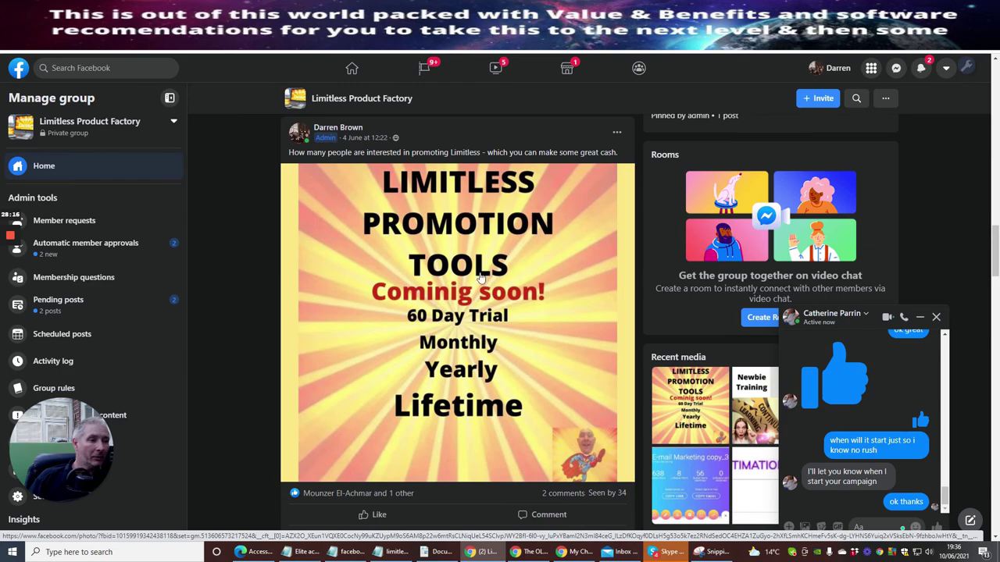
{"action": "scroll", "coordinate": [480, 277], "scroll_direction": "down", "scroll_amount": 8}
{"action": "scroll", "coordinate": [564, 492], "scroll_direction": "up", "scroll_amount": 4}
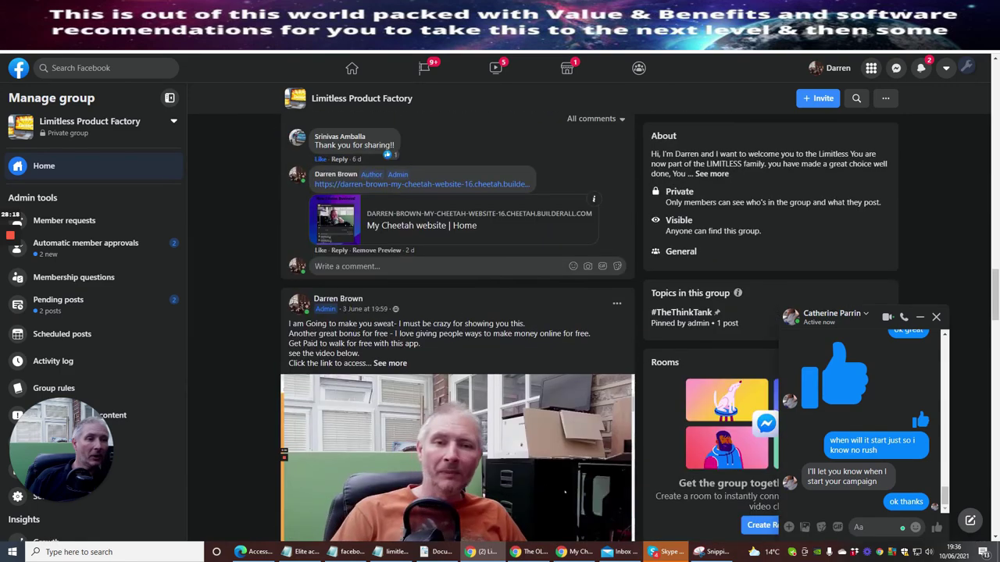
{"action": "scroll", "coordinate": [445, 247], "scroll_direction": "down", "scroll_amount": 12}
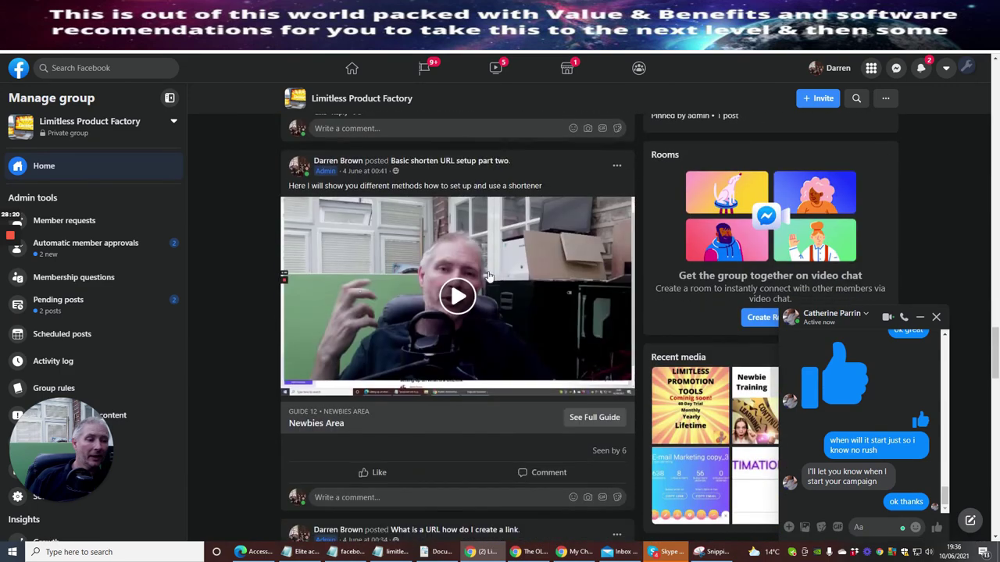
{"action": "scroll", "coordinate": [488, 276], "scroll_direction": "down", "scroll_amount": 8}
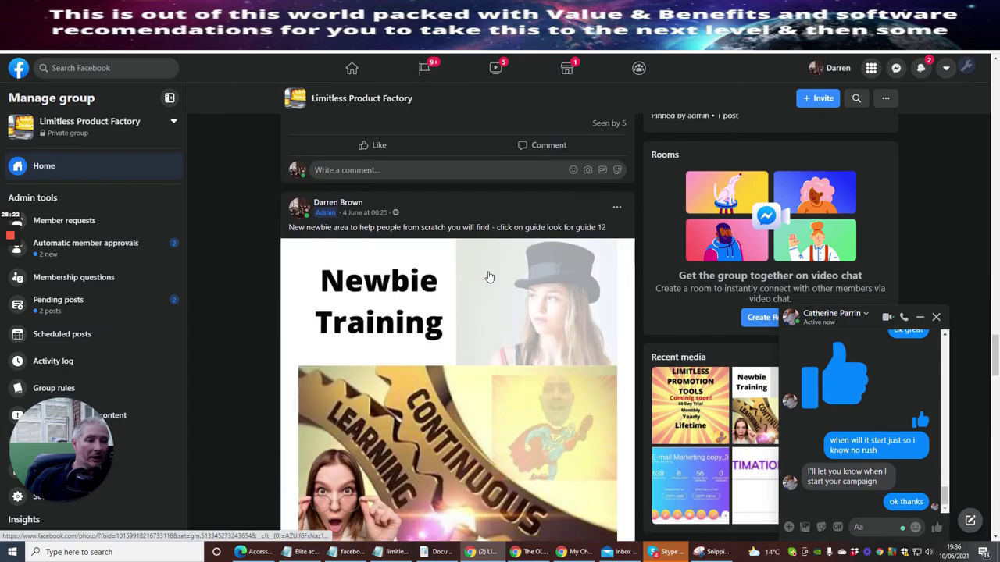
{"action": "scroll", "coordinate": [488, 276], "scroll_direction": "down", "scroll_amount": 9}
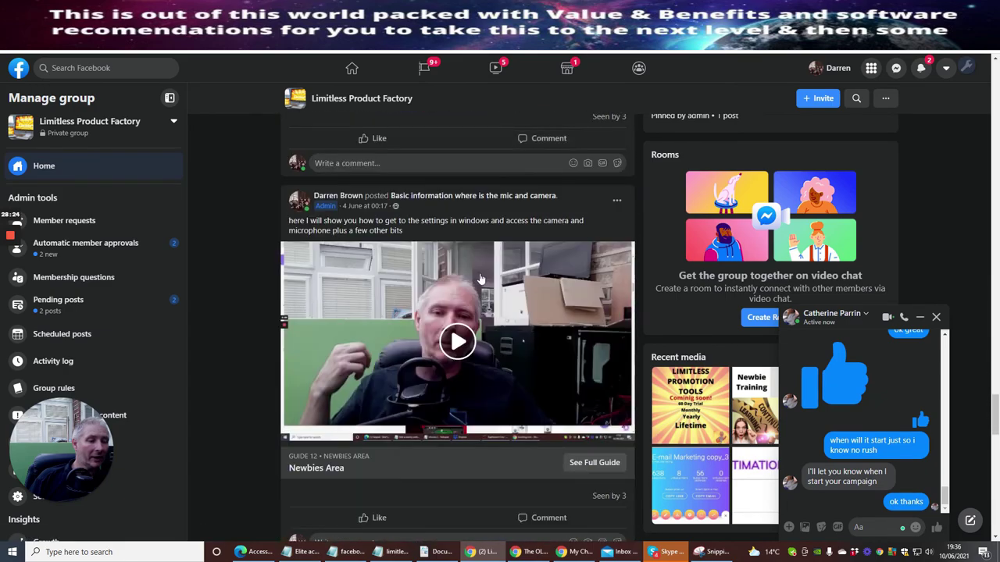
{"action": "scroll", "coordinate": [452, 262], "scroll_direction": "up", "scroll_amount": 4}
{"action": "scroll", "coordinate": [451, 262], "scroll_direction": "up", "scroll_amount": 20}
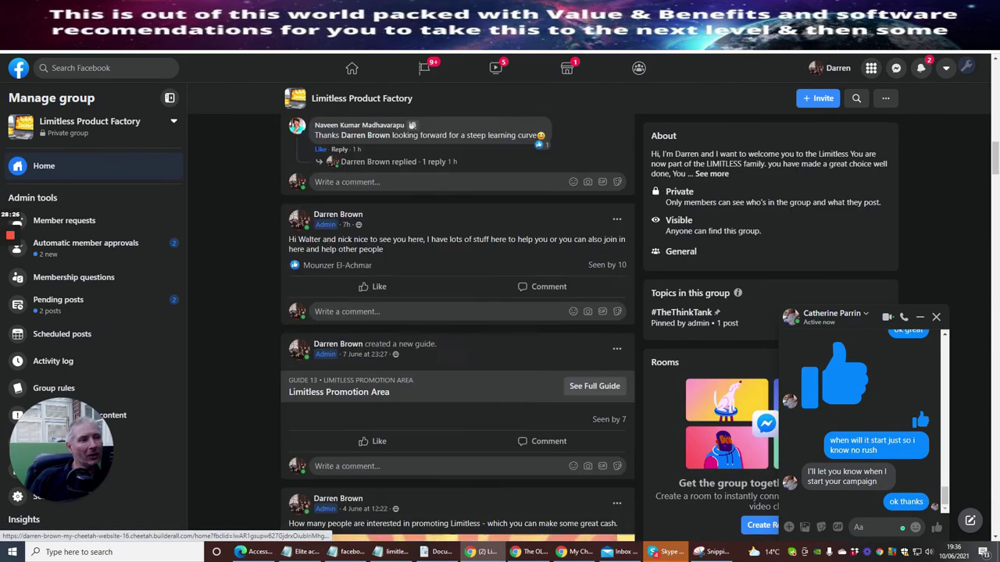
Open the group's guides and review them from The Think Tank to the Newbies Area, ending back at the group header
{"action": "scroll", "coordinate": [437, 236], "scroll_direction": "up", "scroll_amount": 1}
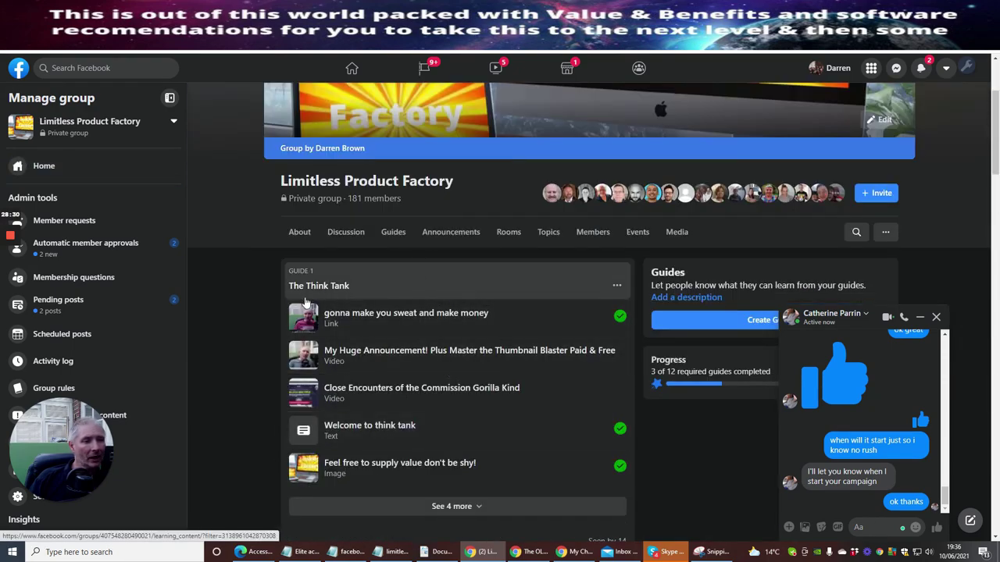
{"action": "scroll", "coordinate": [381, 316], "scroll_direction": "down", "scroll_amount": 10}
{"action": "scroll", "coordinate": [382, 316], "scroll_direction": "down", "scroll_amount": 15}
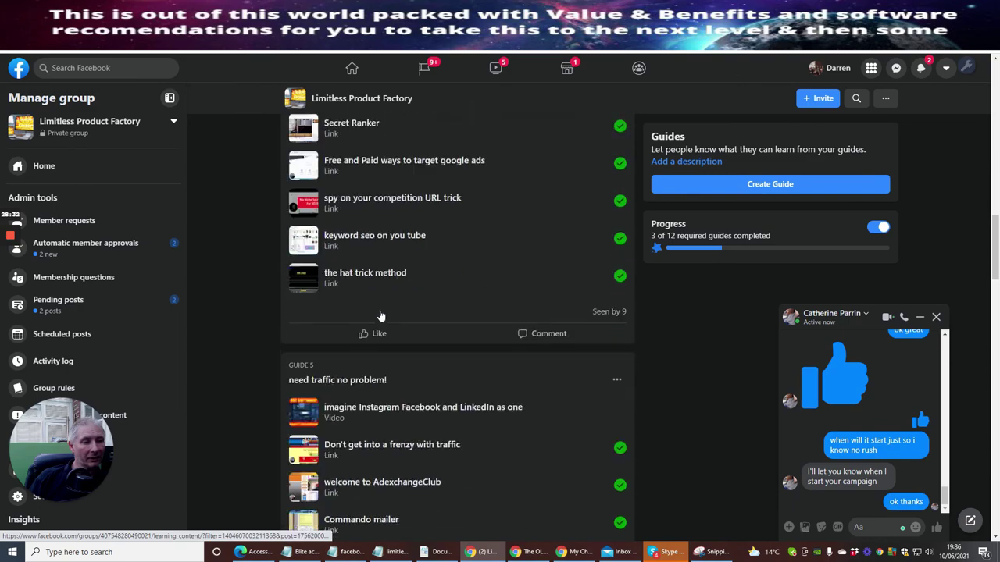
{"action": "scroll", "coordinate": [381, 315], "scroll_direction": "down", "scroll_amount": 15}
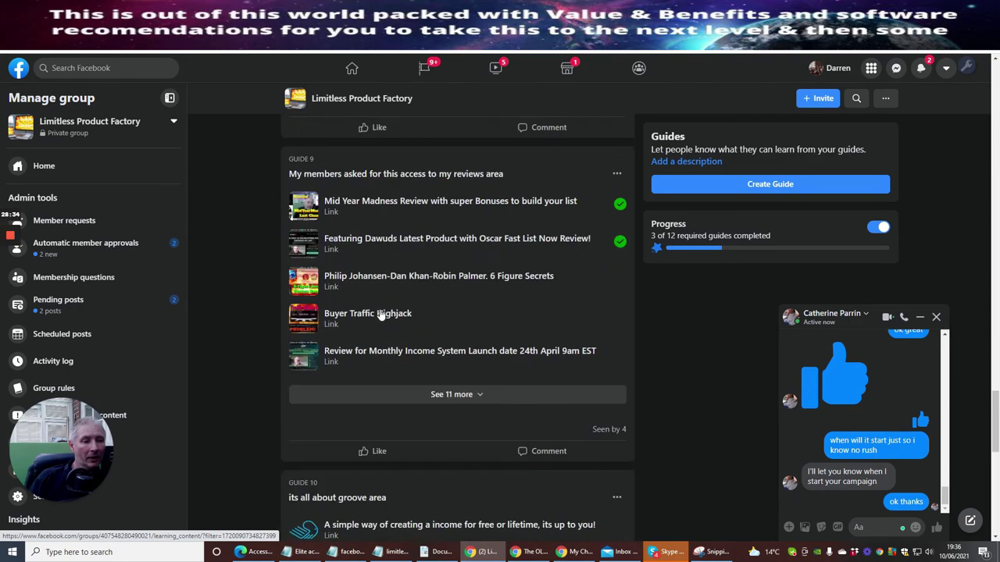
{"action": "scroll", "coordinate": [381, 310], "scroll_direction": "up", "scroll_amount": 20}
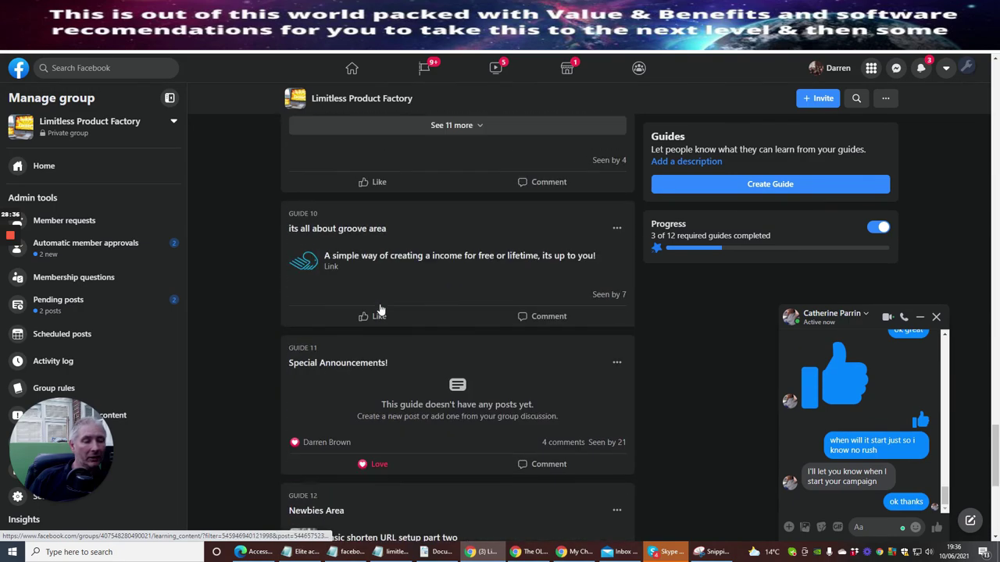
{"action": "scroll", "coordinate": [386, 301], "scroll_direction": "up", "scroll_amount": 1}
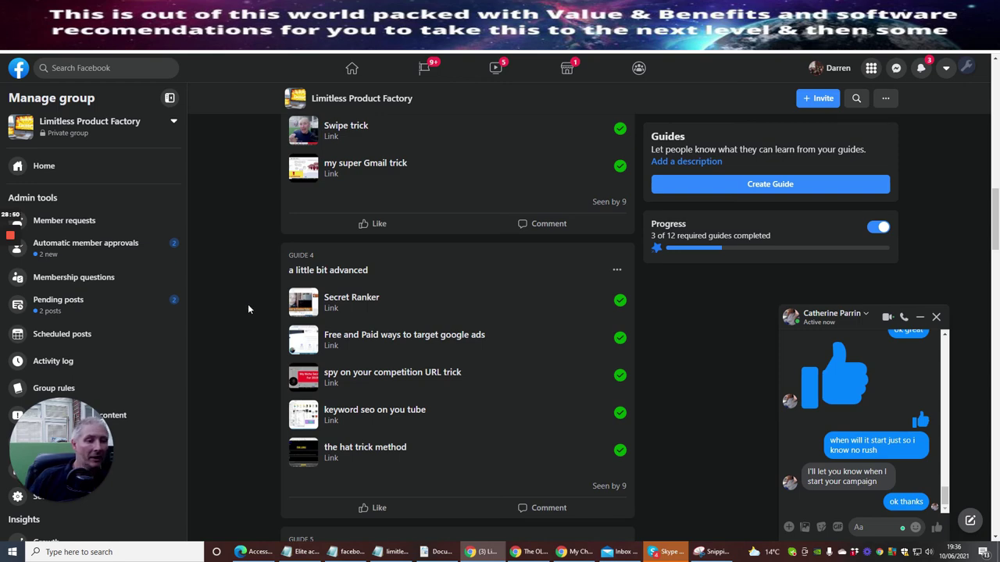
{"action": "scroll", "coordinate": [260, 337], "scroll_direction": "up", "scroll_amount": 15}
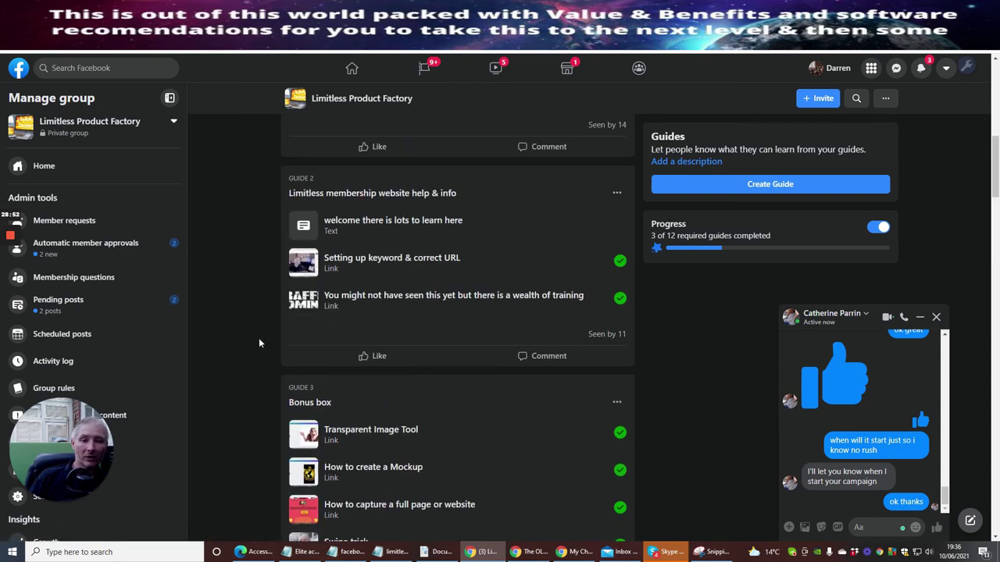
{"action": "scroll", "coordinate": [246, 332], "scroll_direction": "down", "scroll_amount": 2}
{"action": "scroll", "coordinate": [237, 341], "scroll_direction": "up", "scroll_amount": 2}
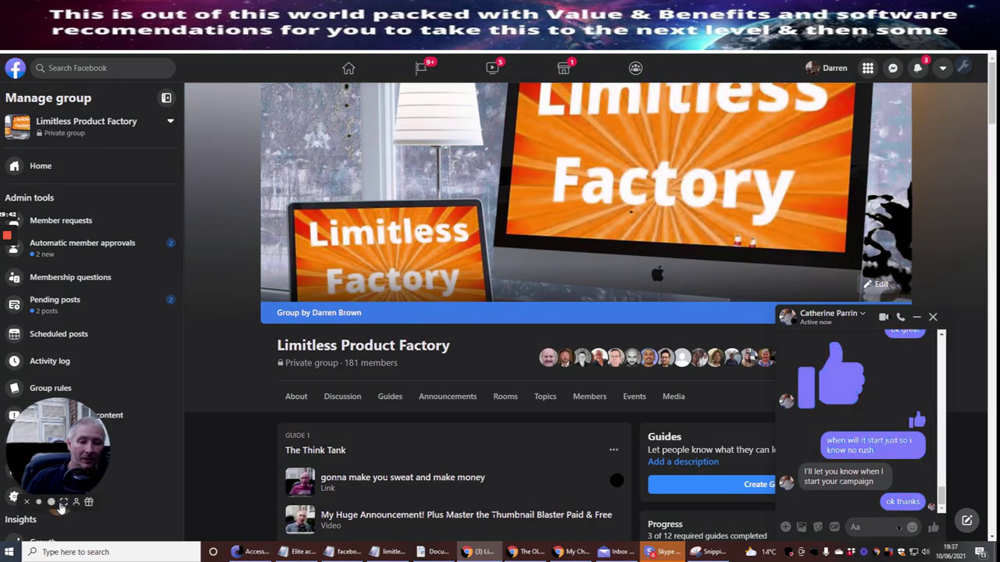
{"action": "left_click", "coordinate": [63, 502]}
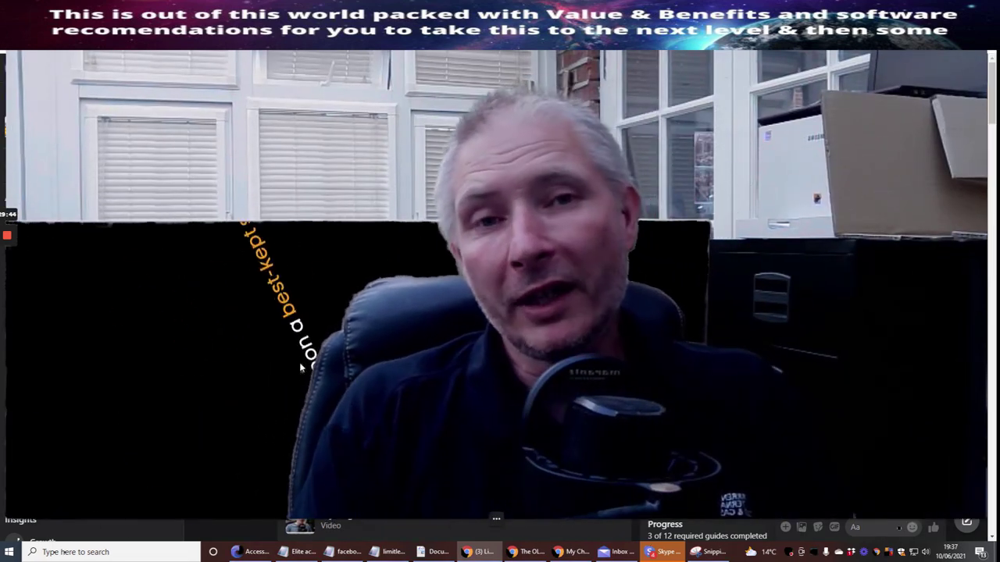